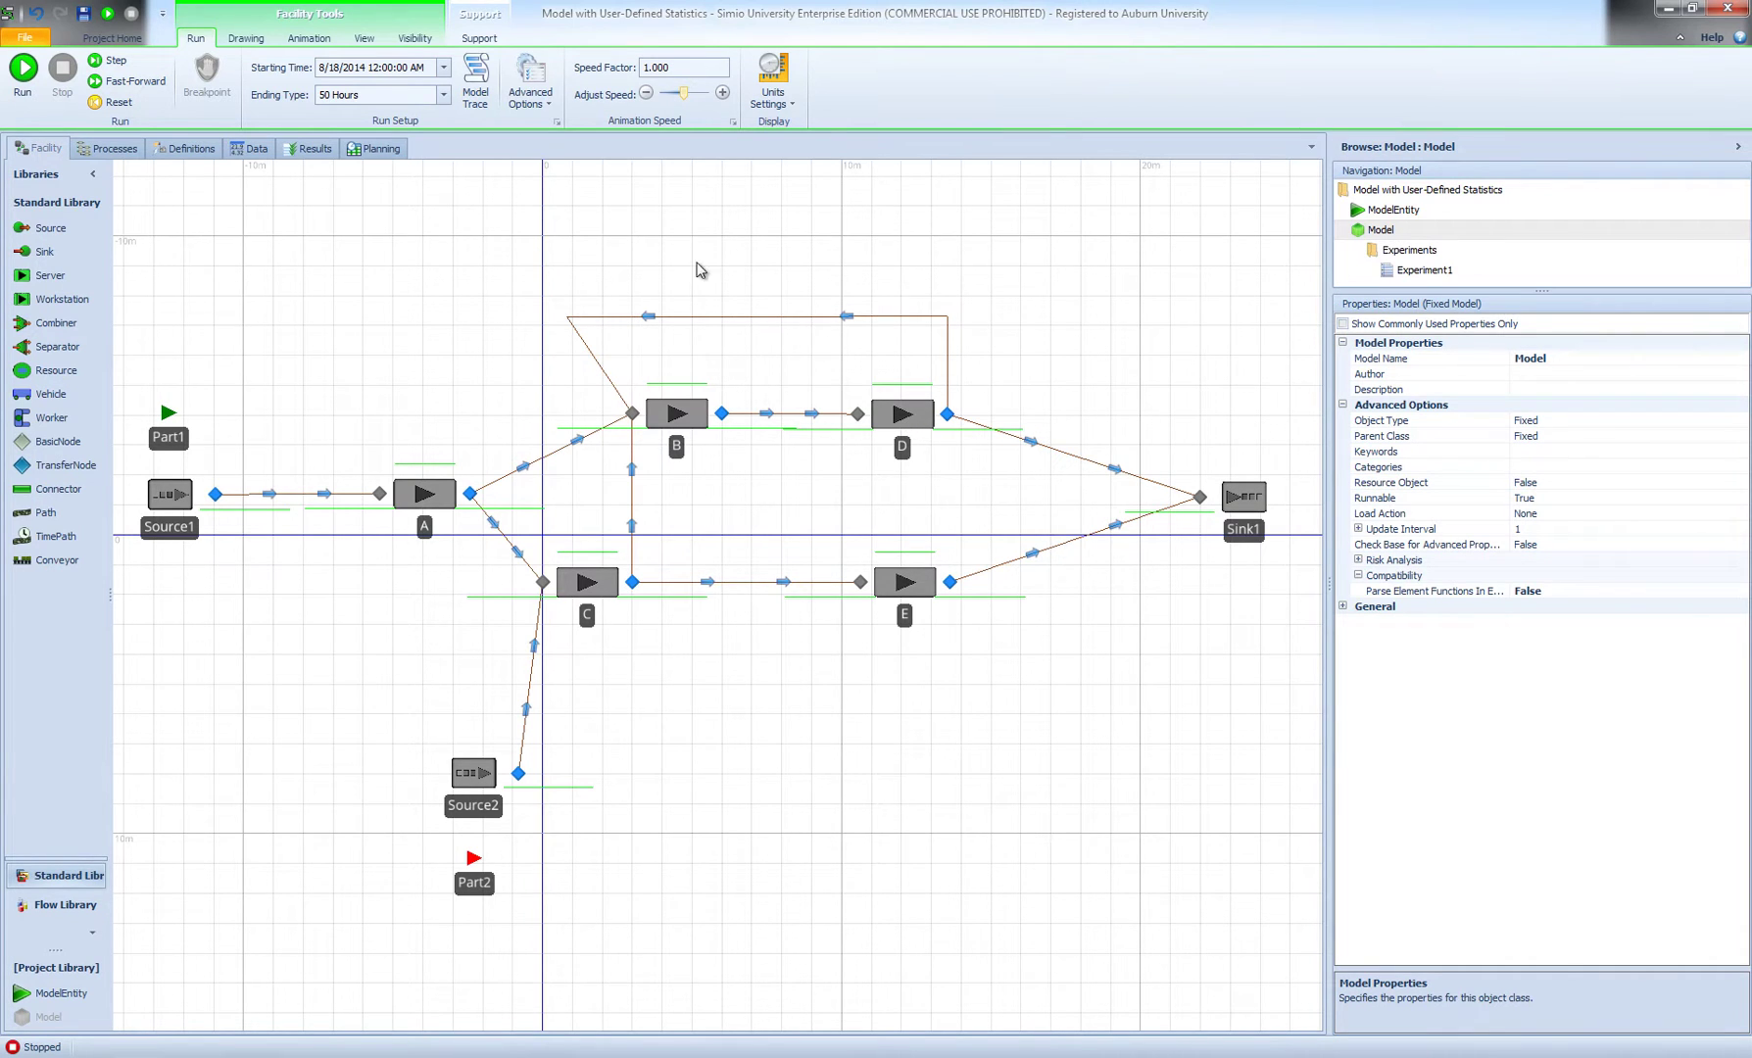
Add a discrete integer state variable to the model and name it NumPart1AtQueueD
left_click(192, 151)
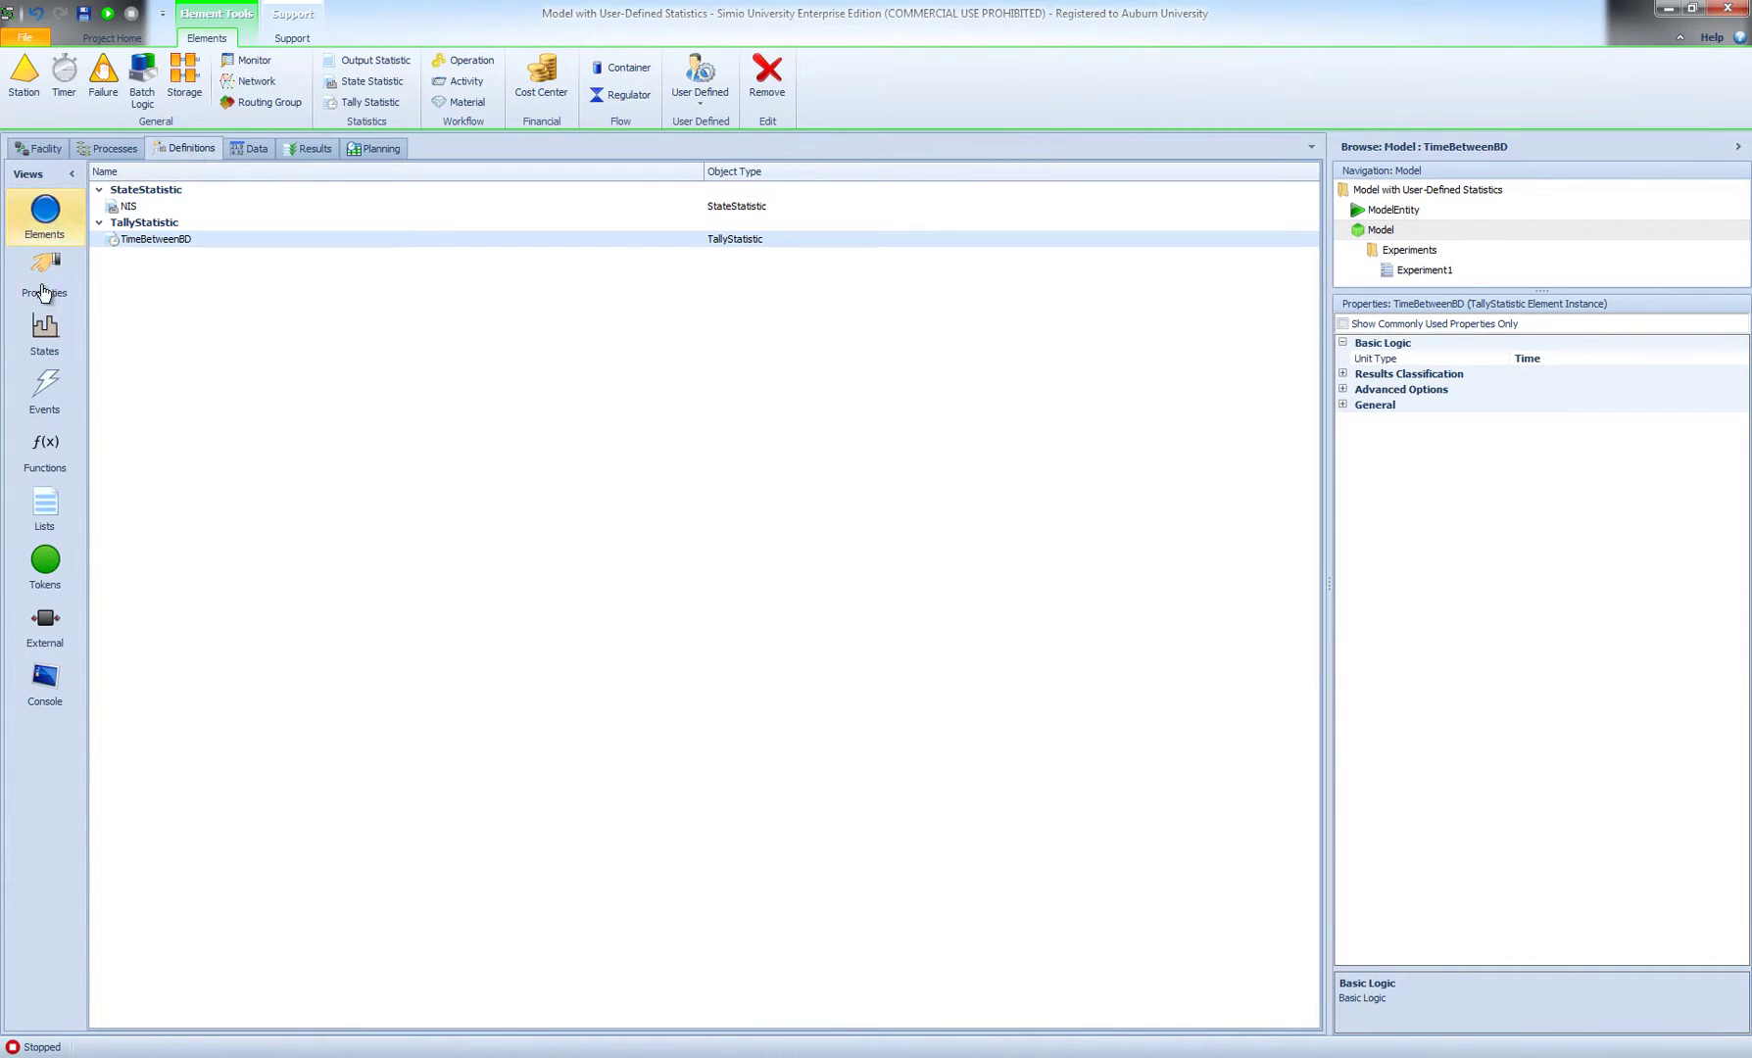
left_click(44, 331)
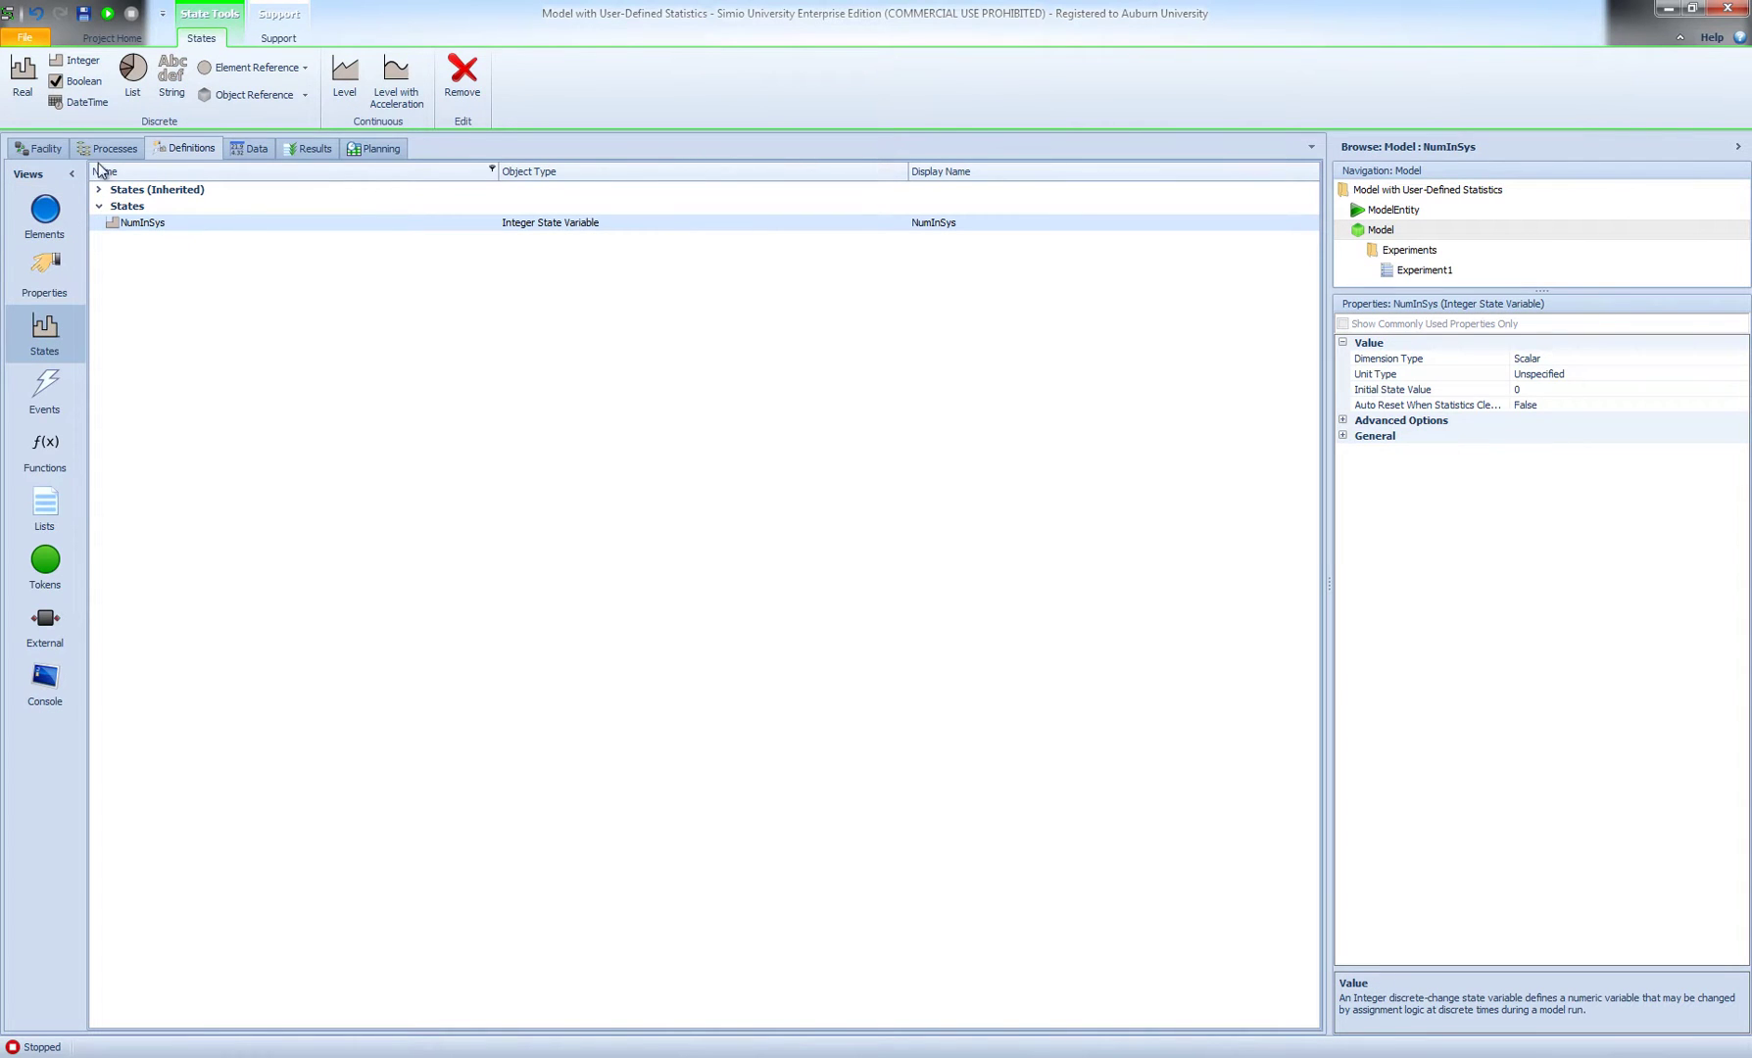
left_click(82, 63)
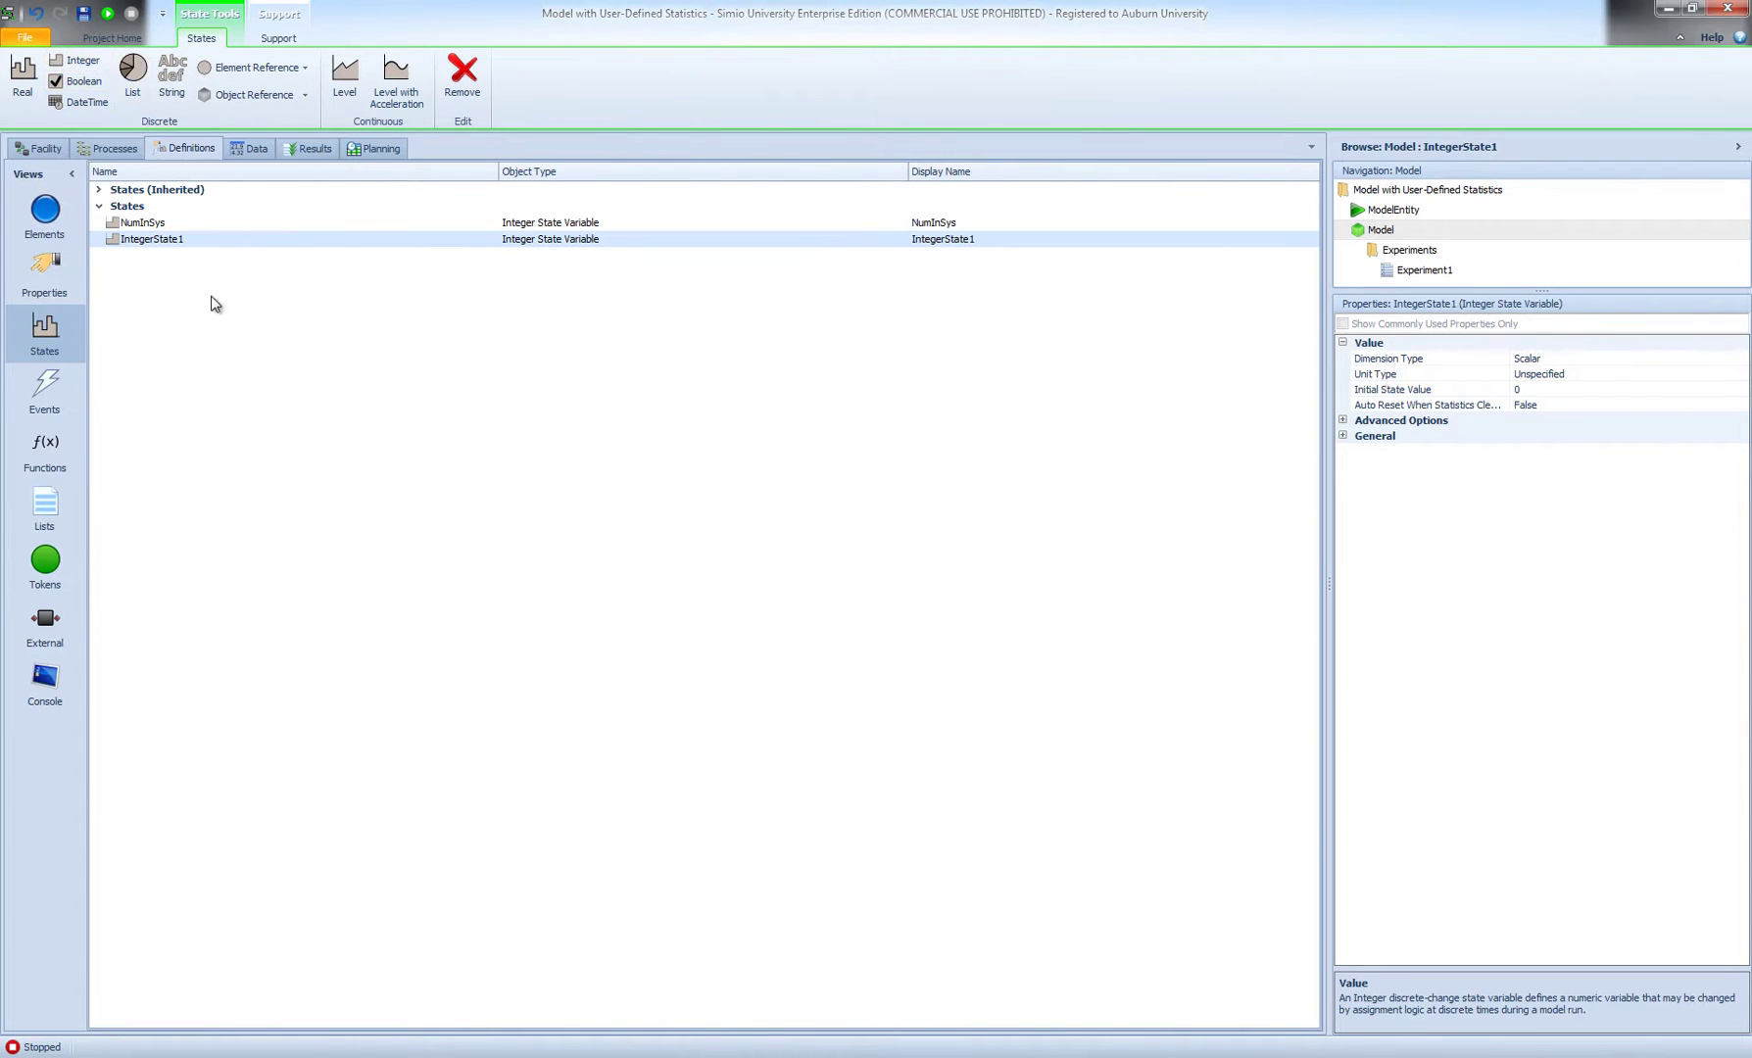
left_click(190, 239)
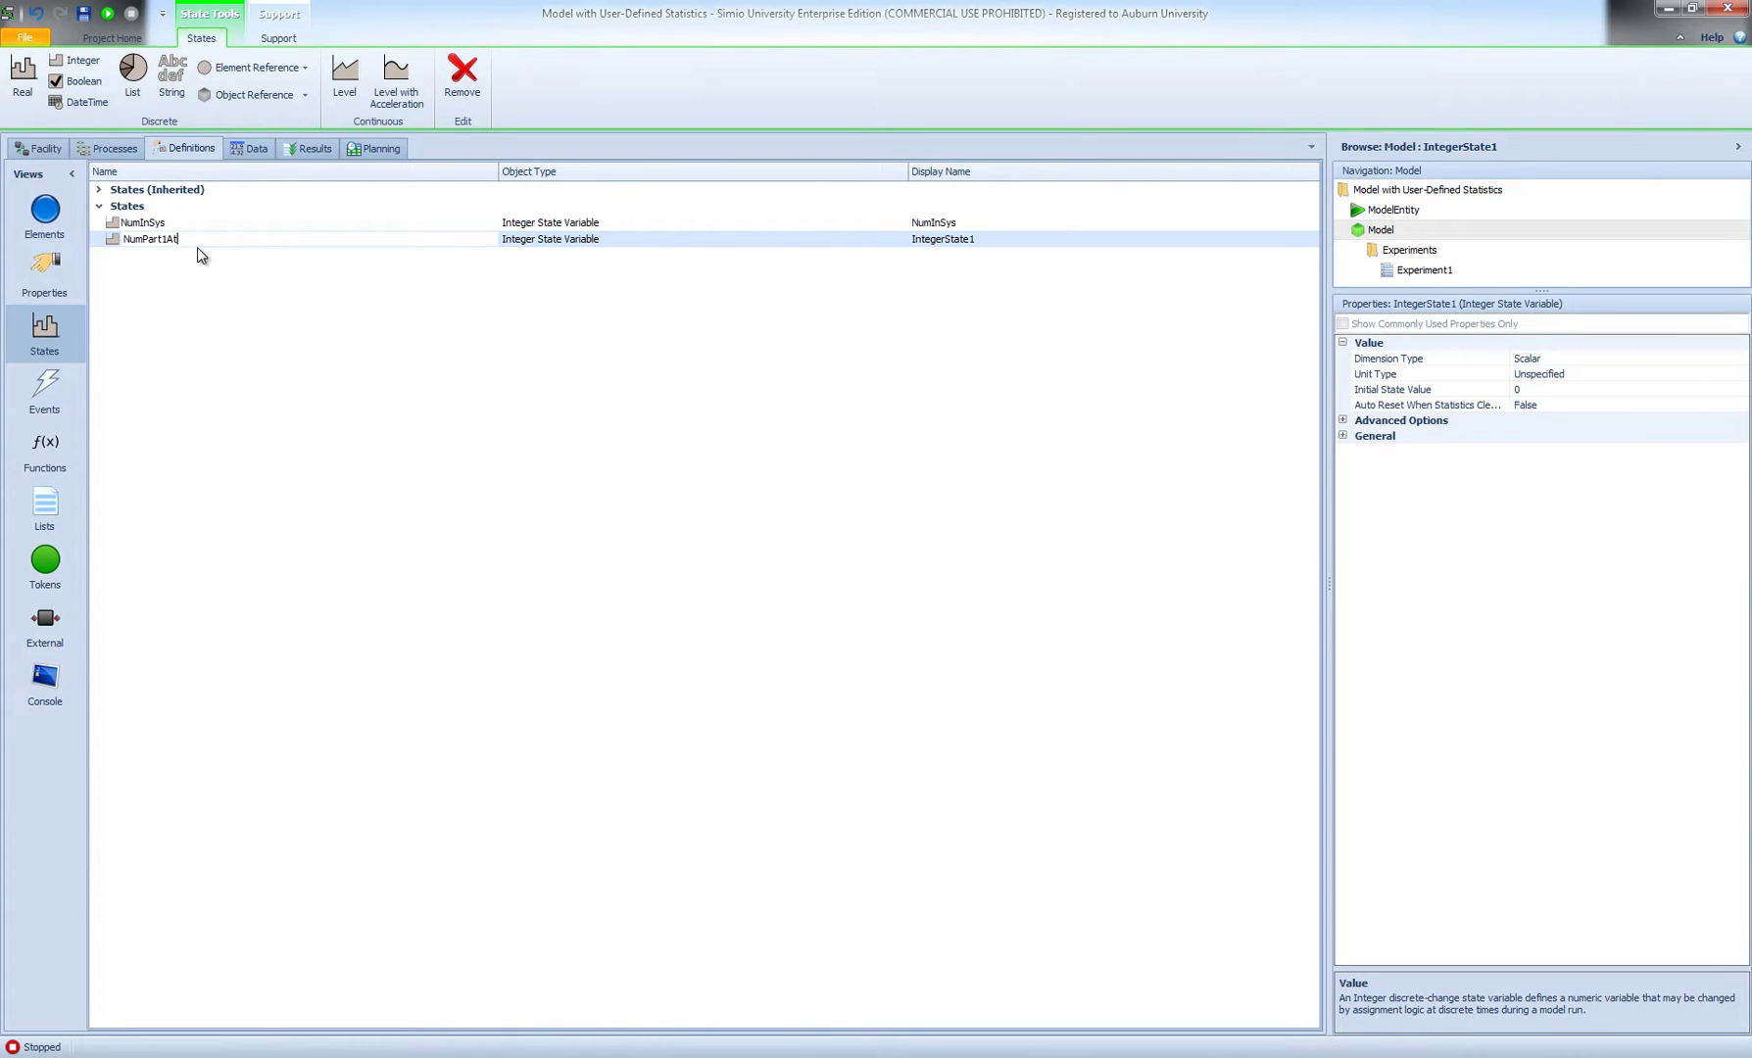
type("NumPart1AtQueueD")
key("Return")
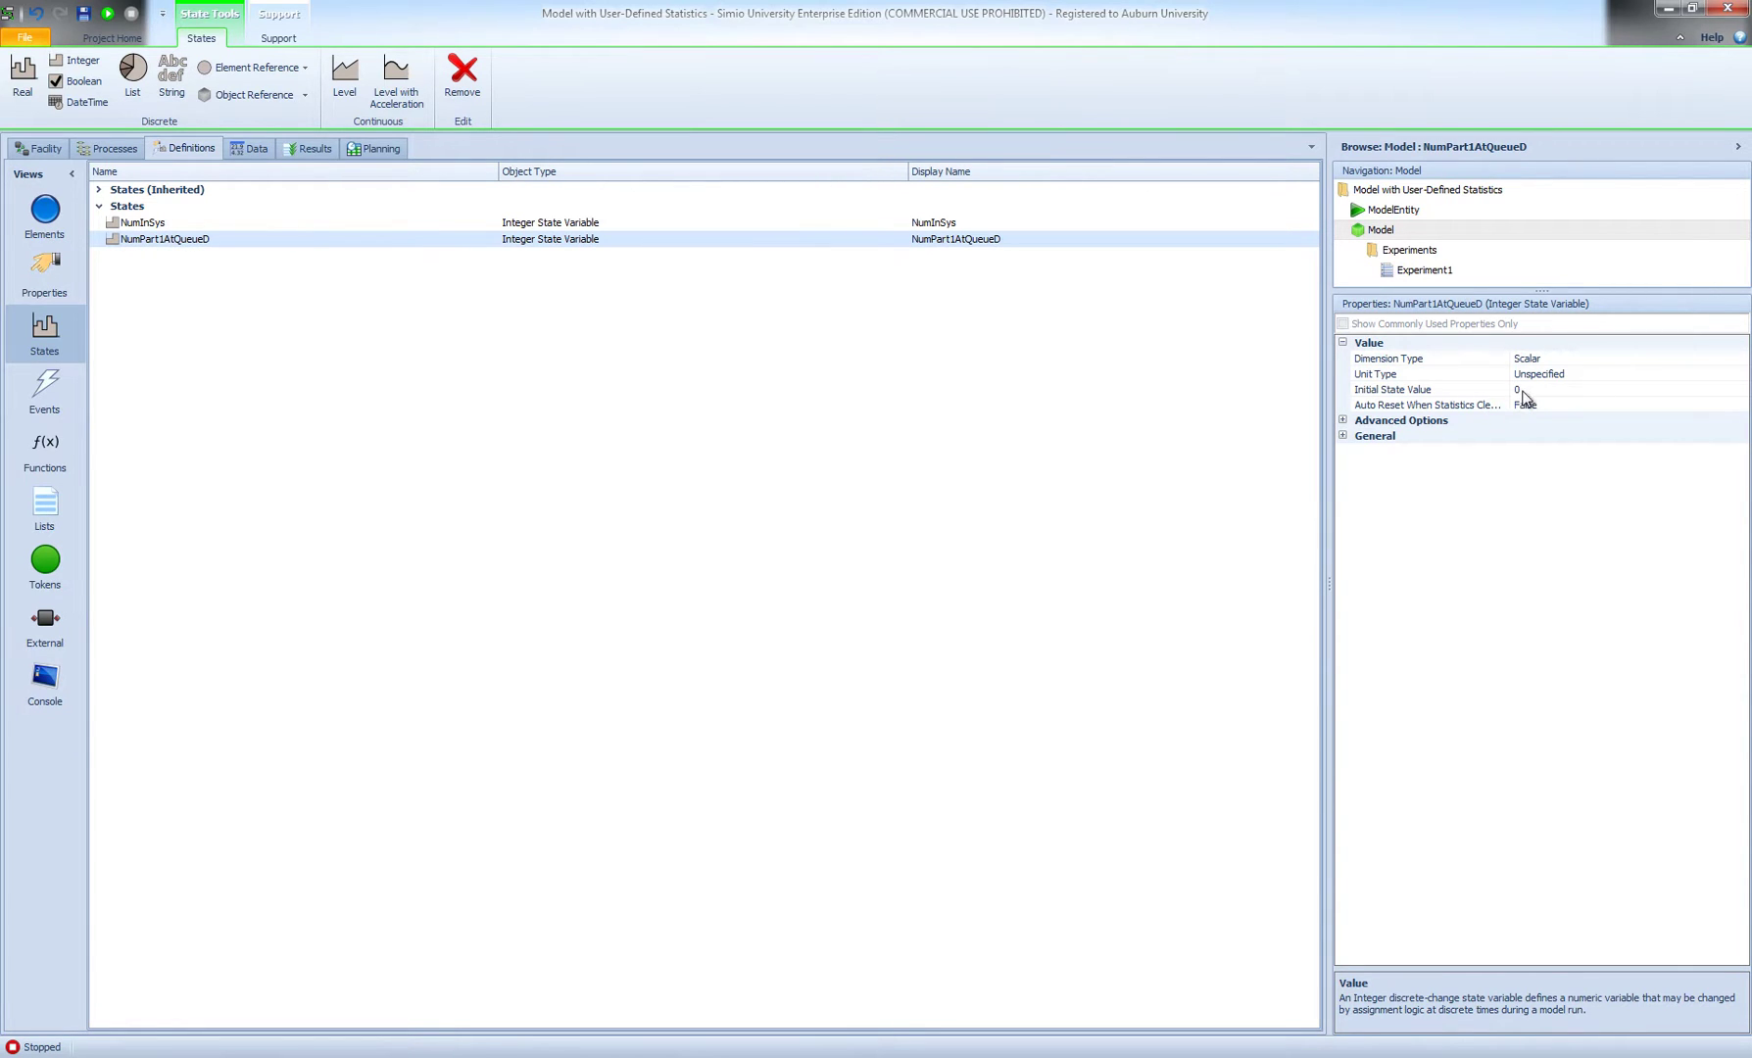
Create an add-on process for the Entered trigger of server D
left_click(42, 149)
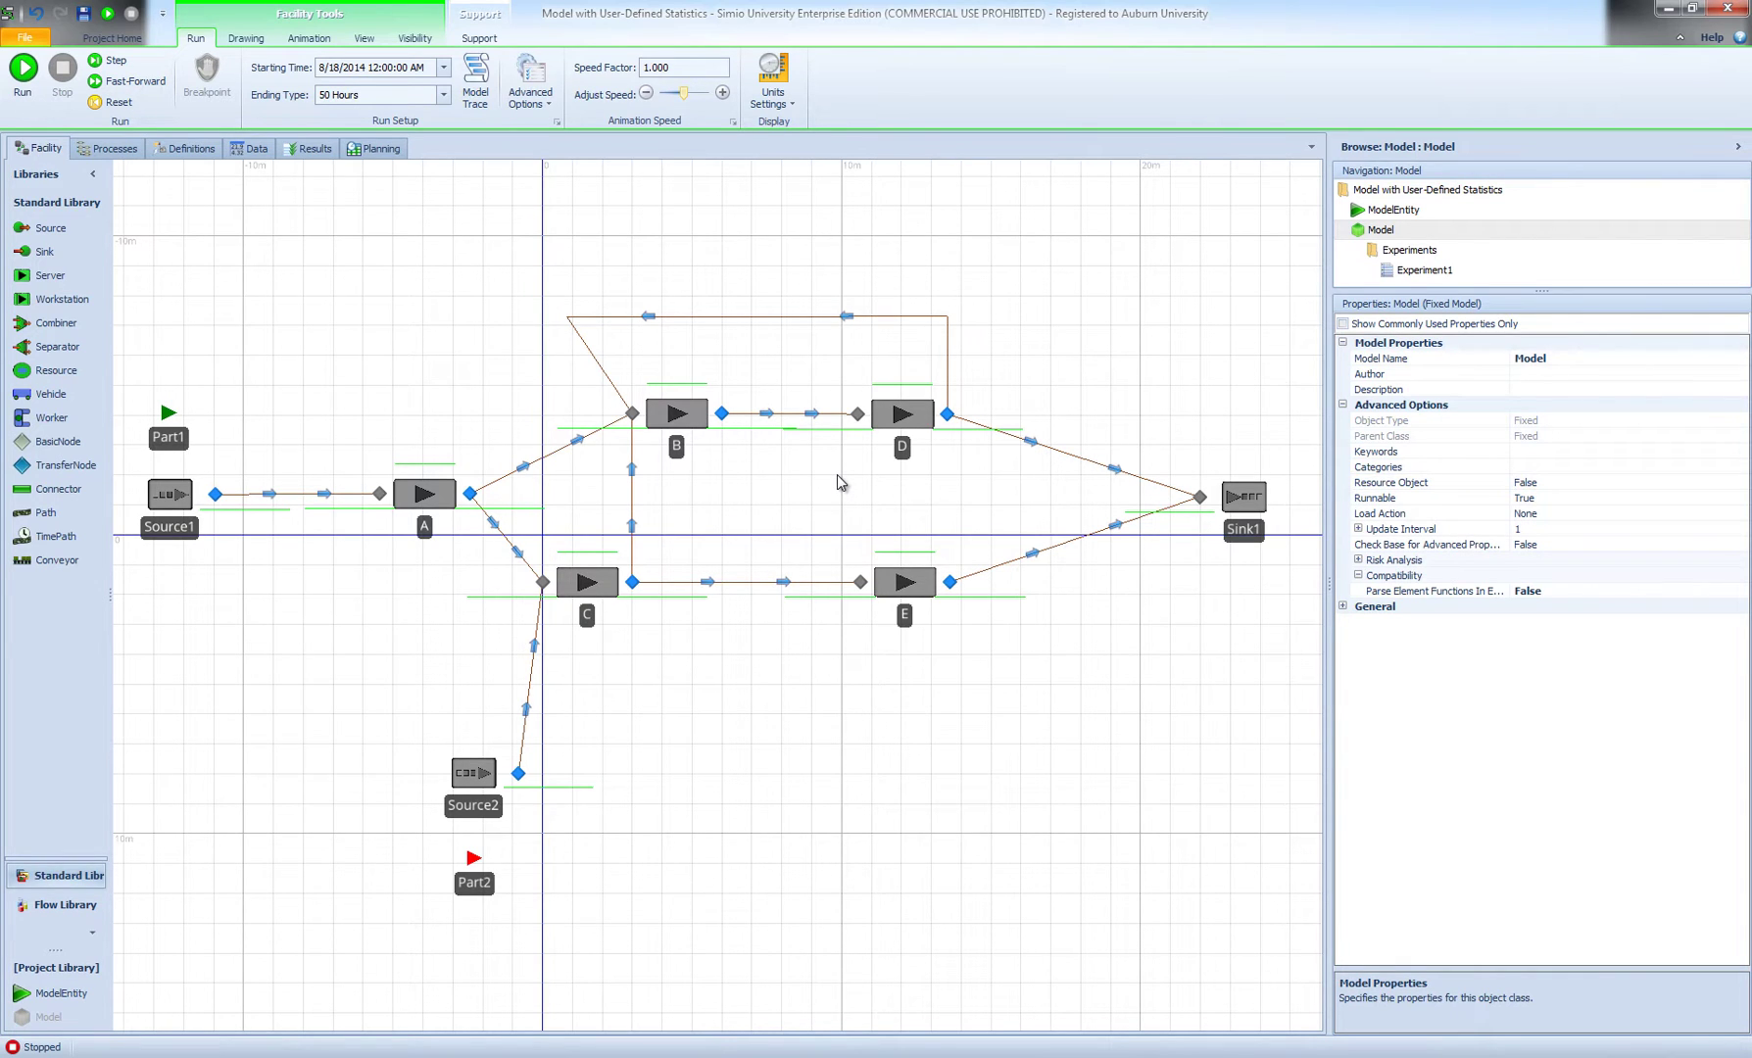
left_click(892, 423)
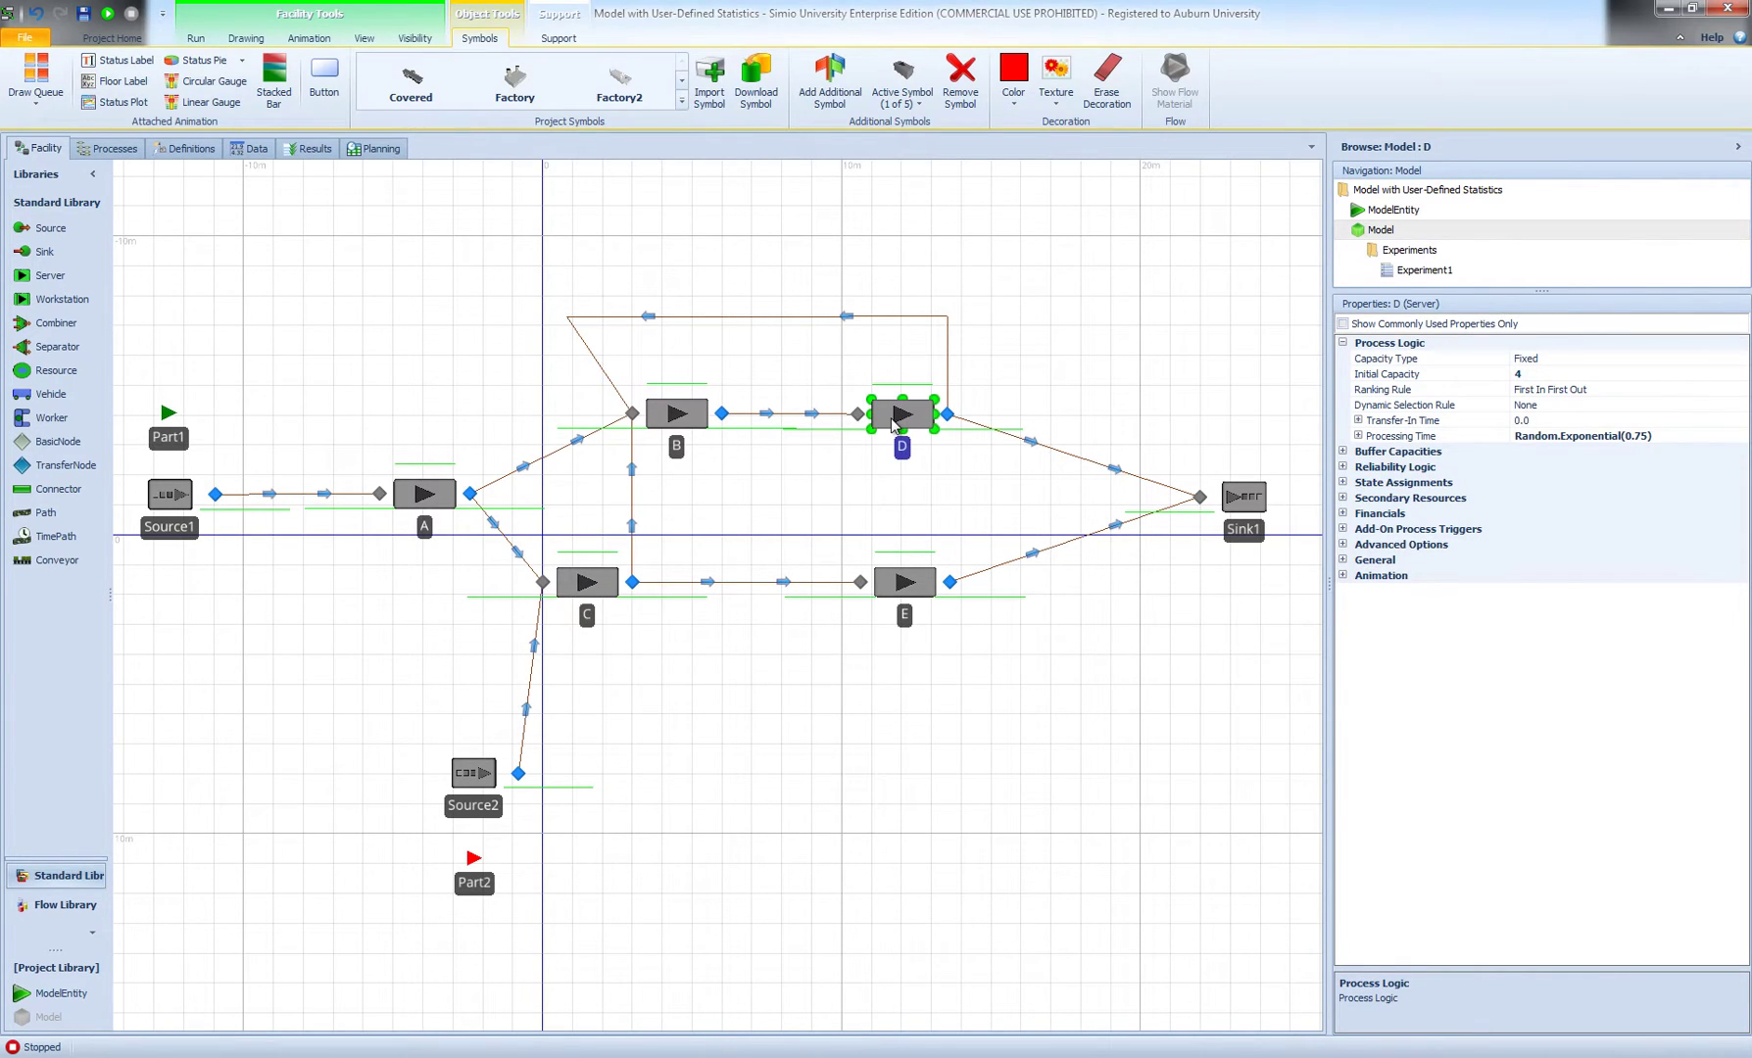
left_click(1342, 529)
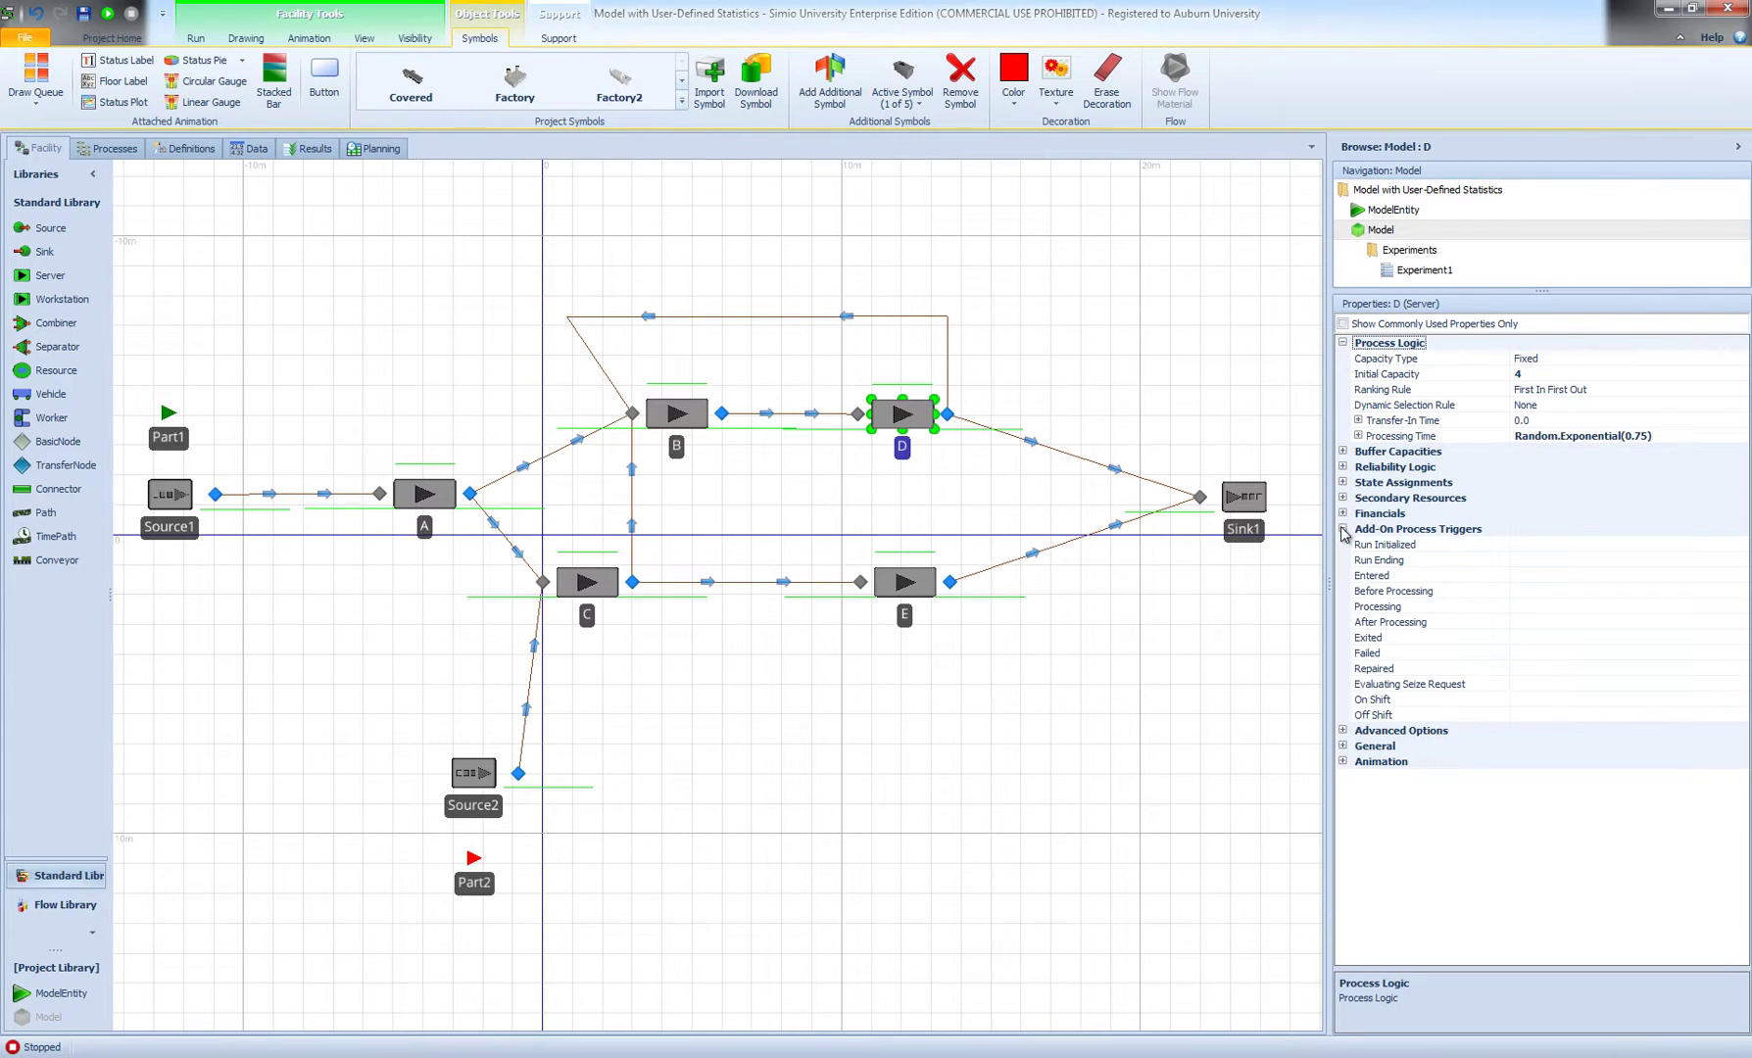
left_click(1408, 576)
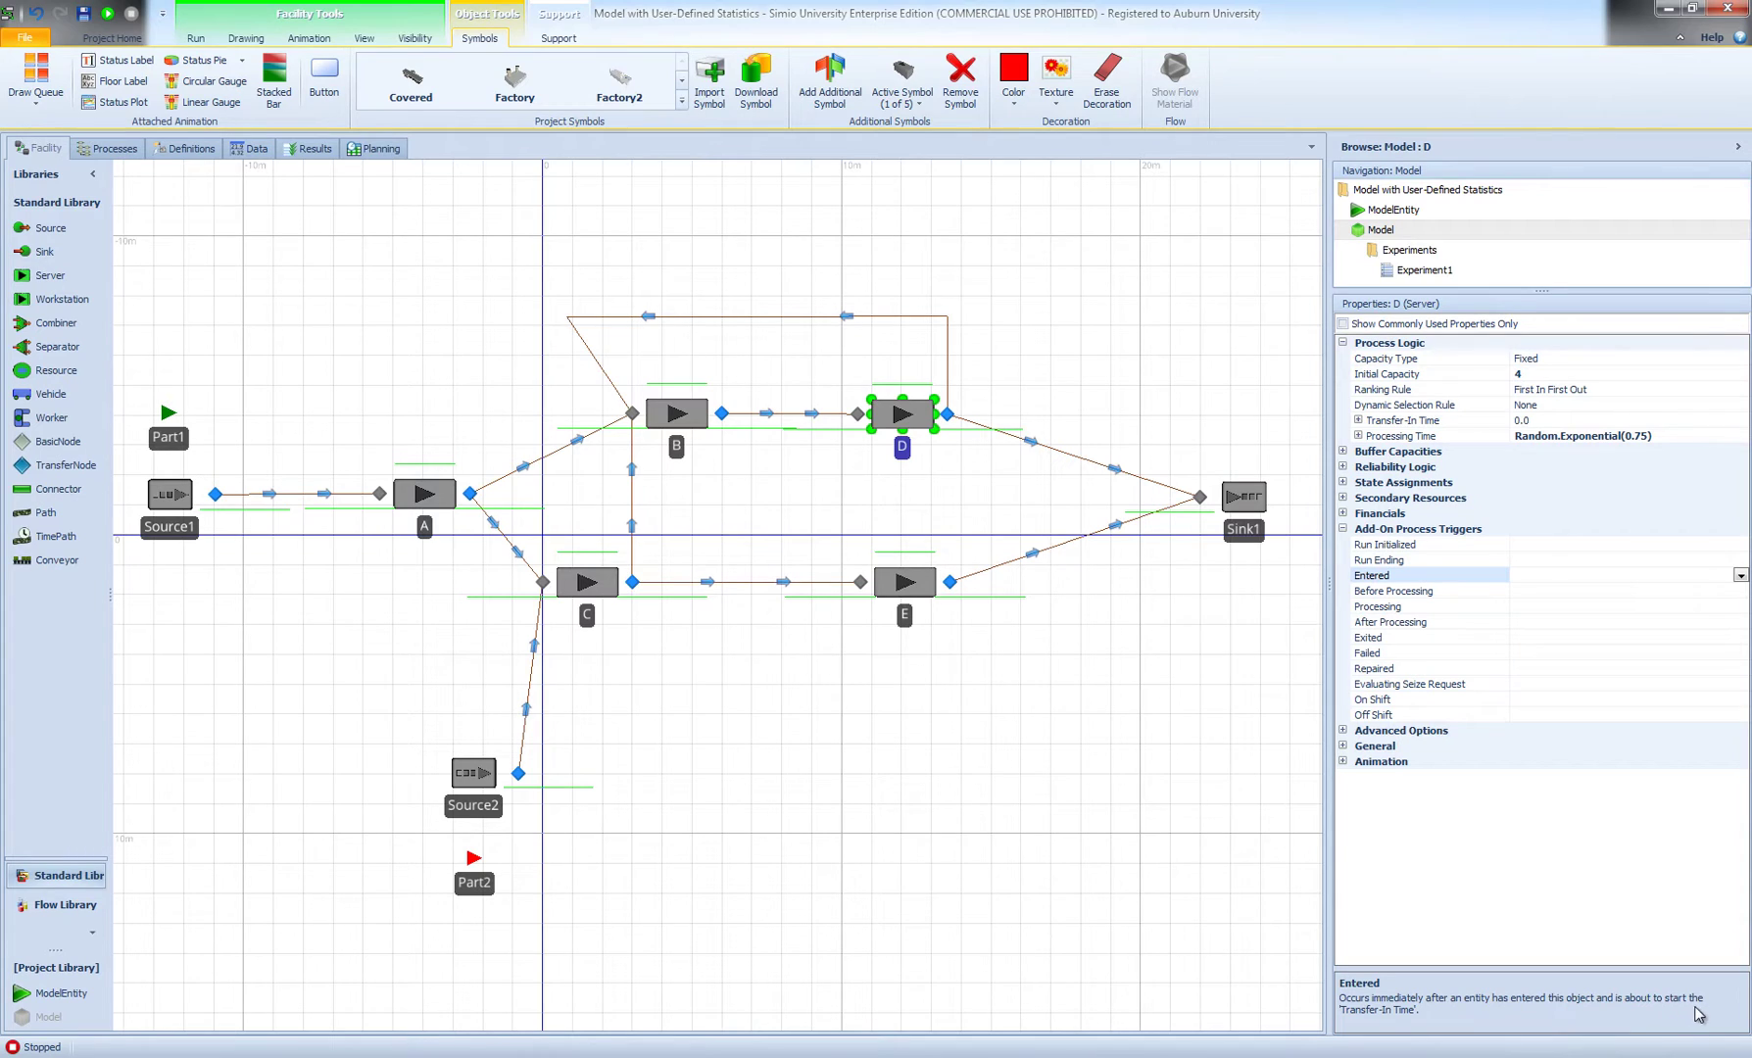
double_click(1473, 582)
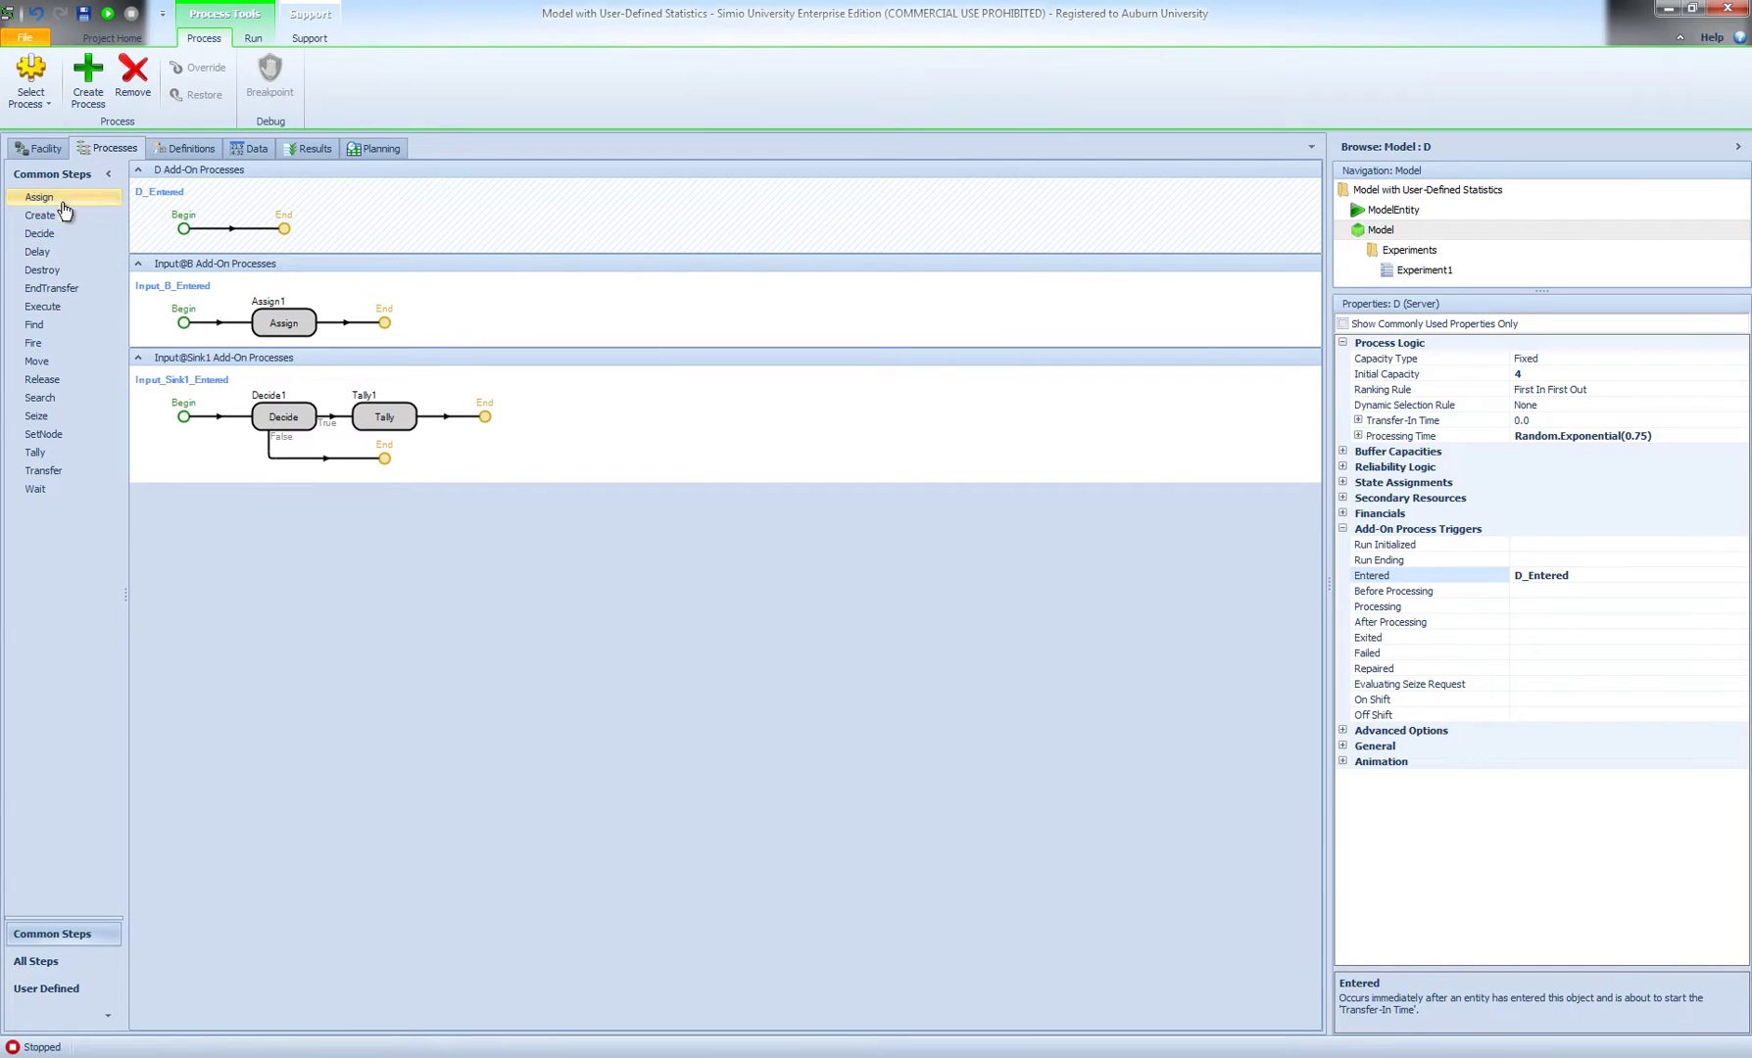
Add an Assign step to the D_Entered process with NumPart1AtQueueD as its state variable
left_click_drag(41, 199, 284, 235)
left_click(1620, 358)
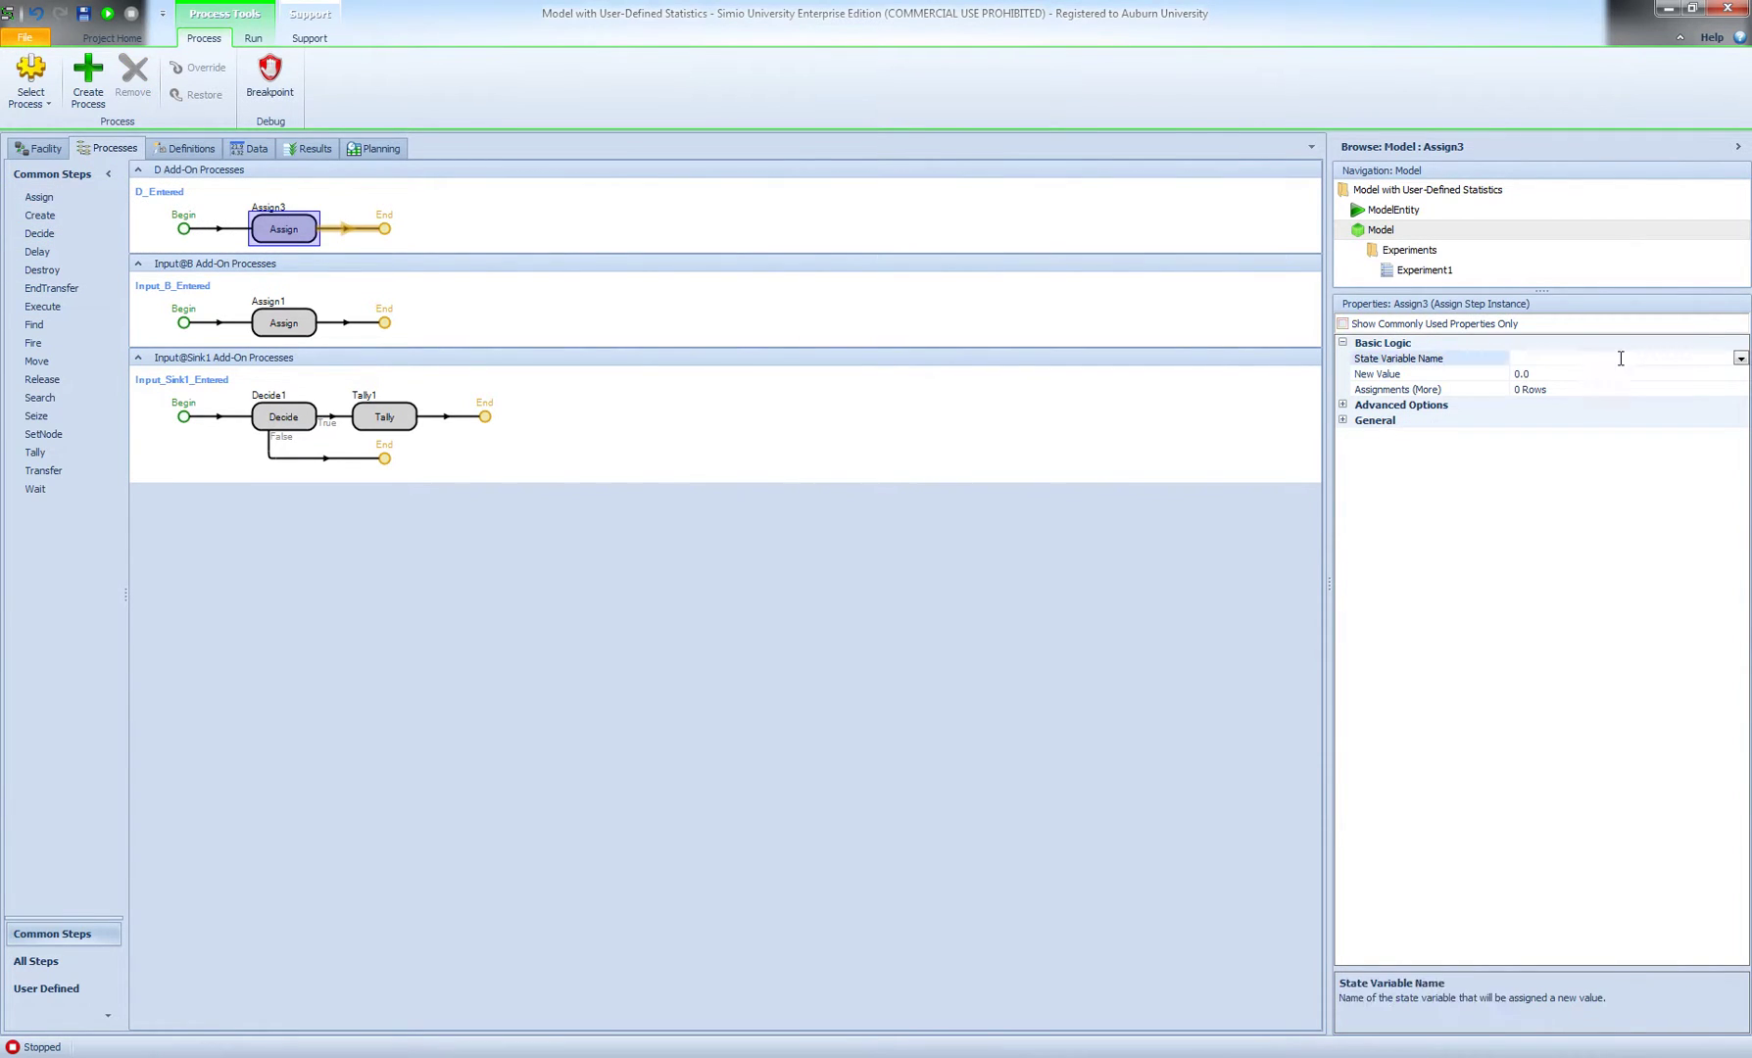
left_click(1741, 358)
key("Down")
key("n")
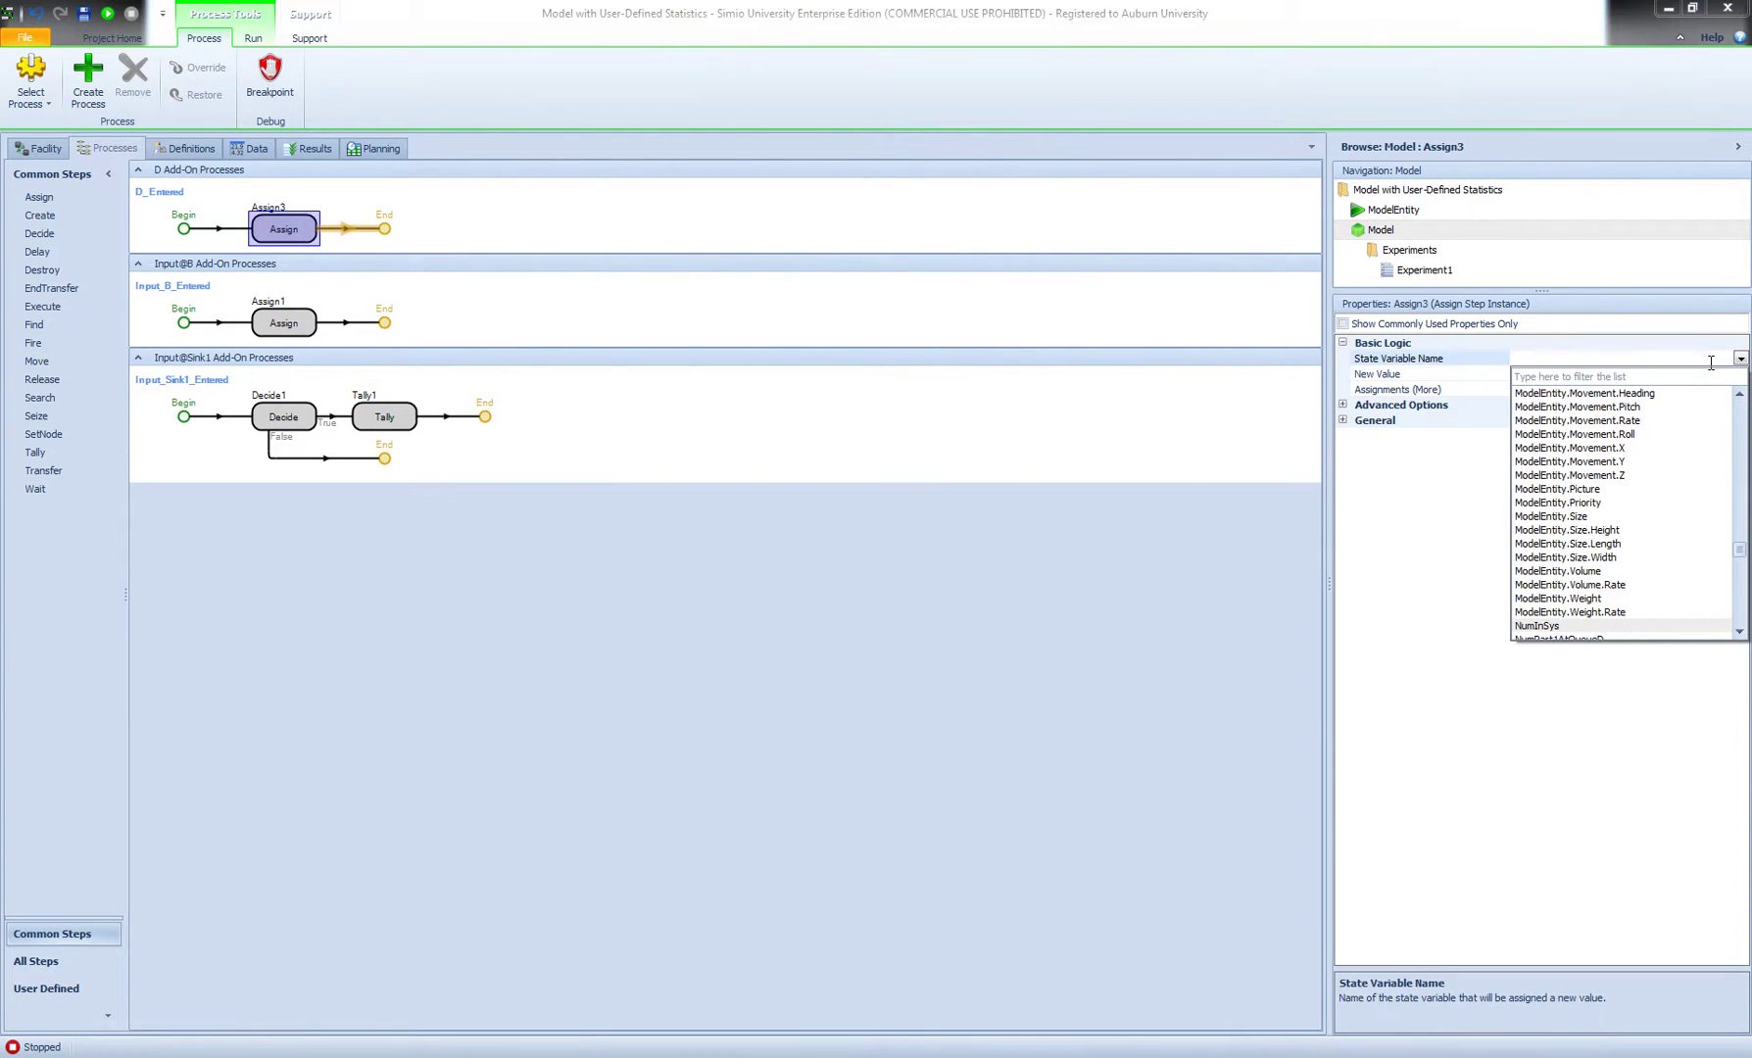
left_click(1601, 605)
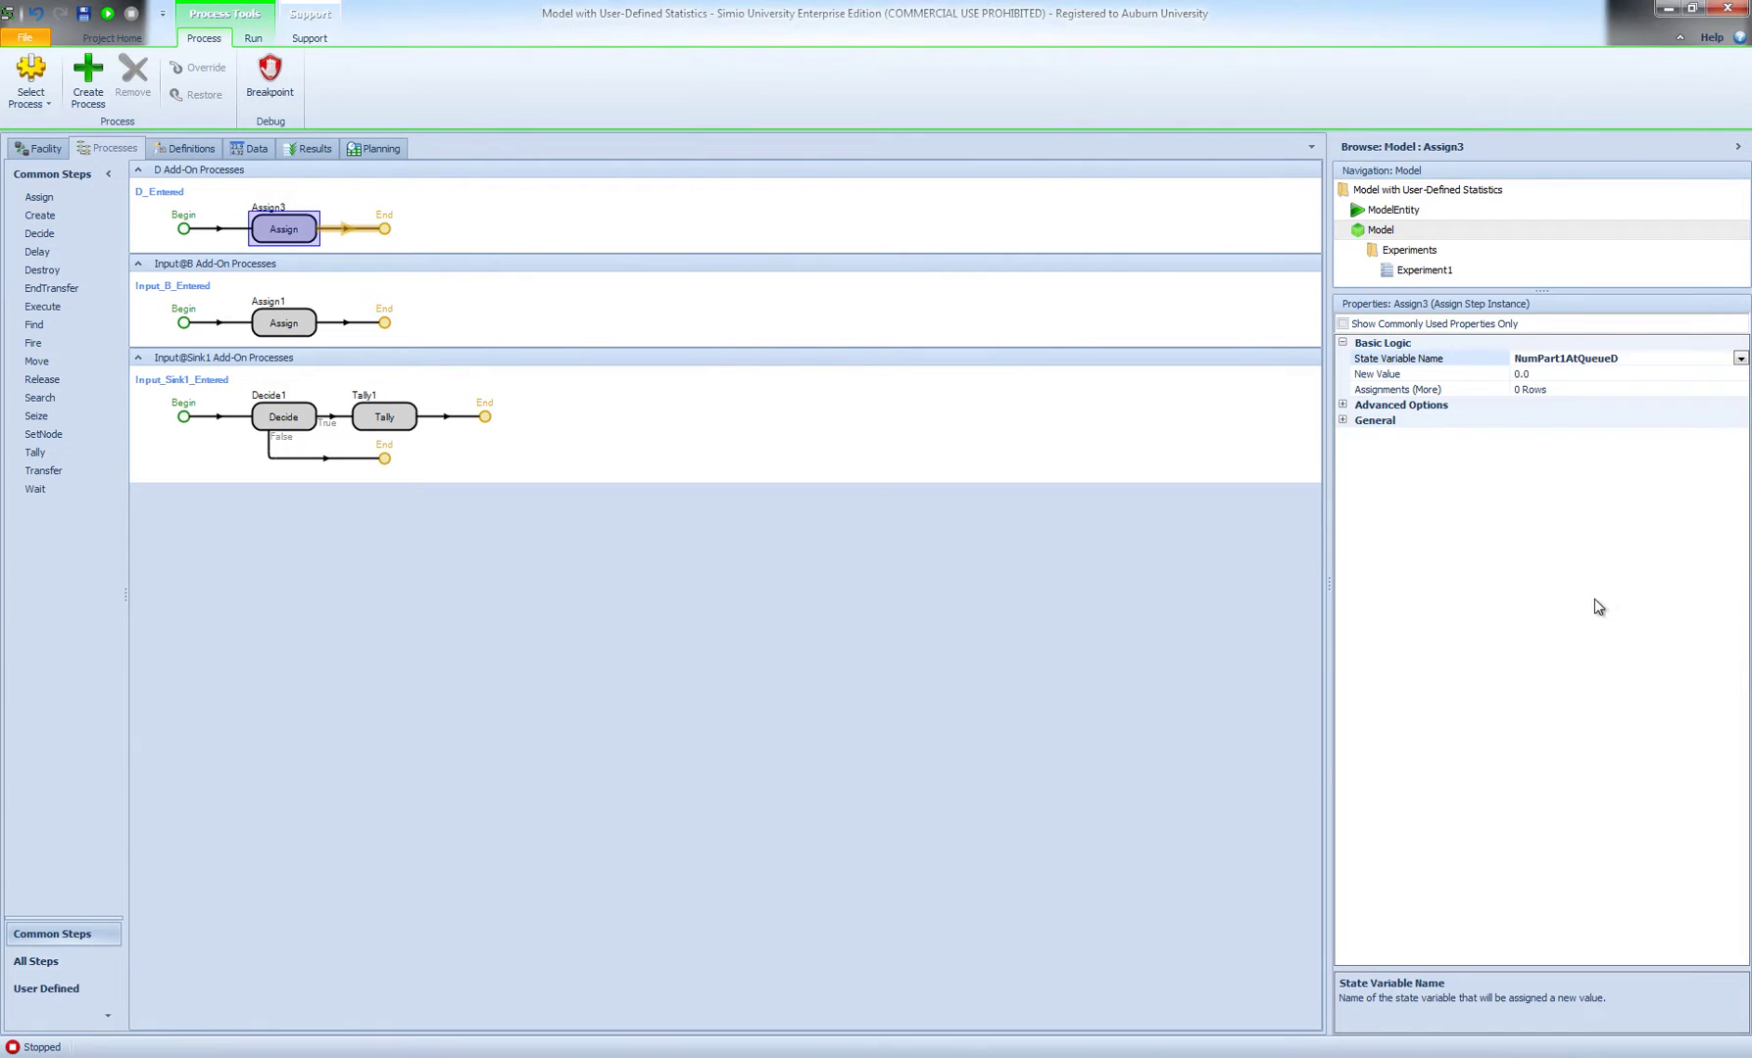
Set the Assign step's new value to NumPart1AtQueueD + 1, reusing the copied state variable name
left_click(1633, 359)
key("ctrl+c")
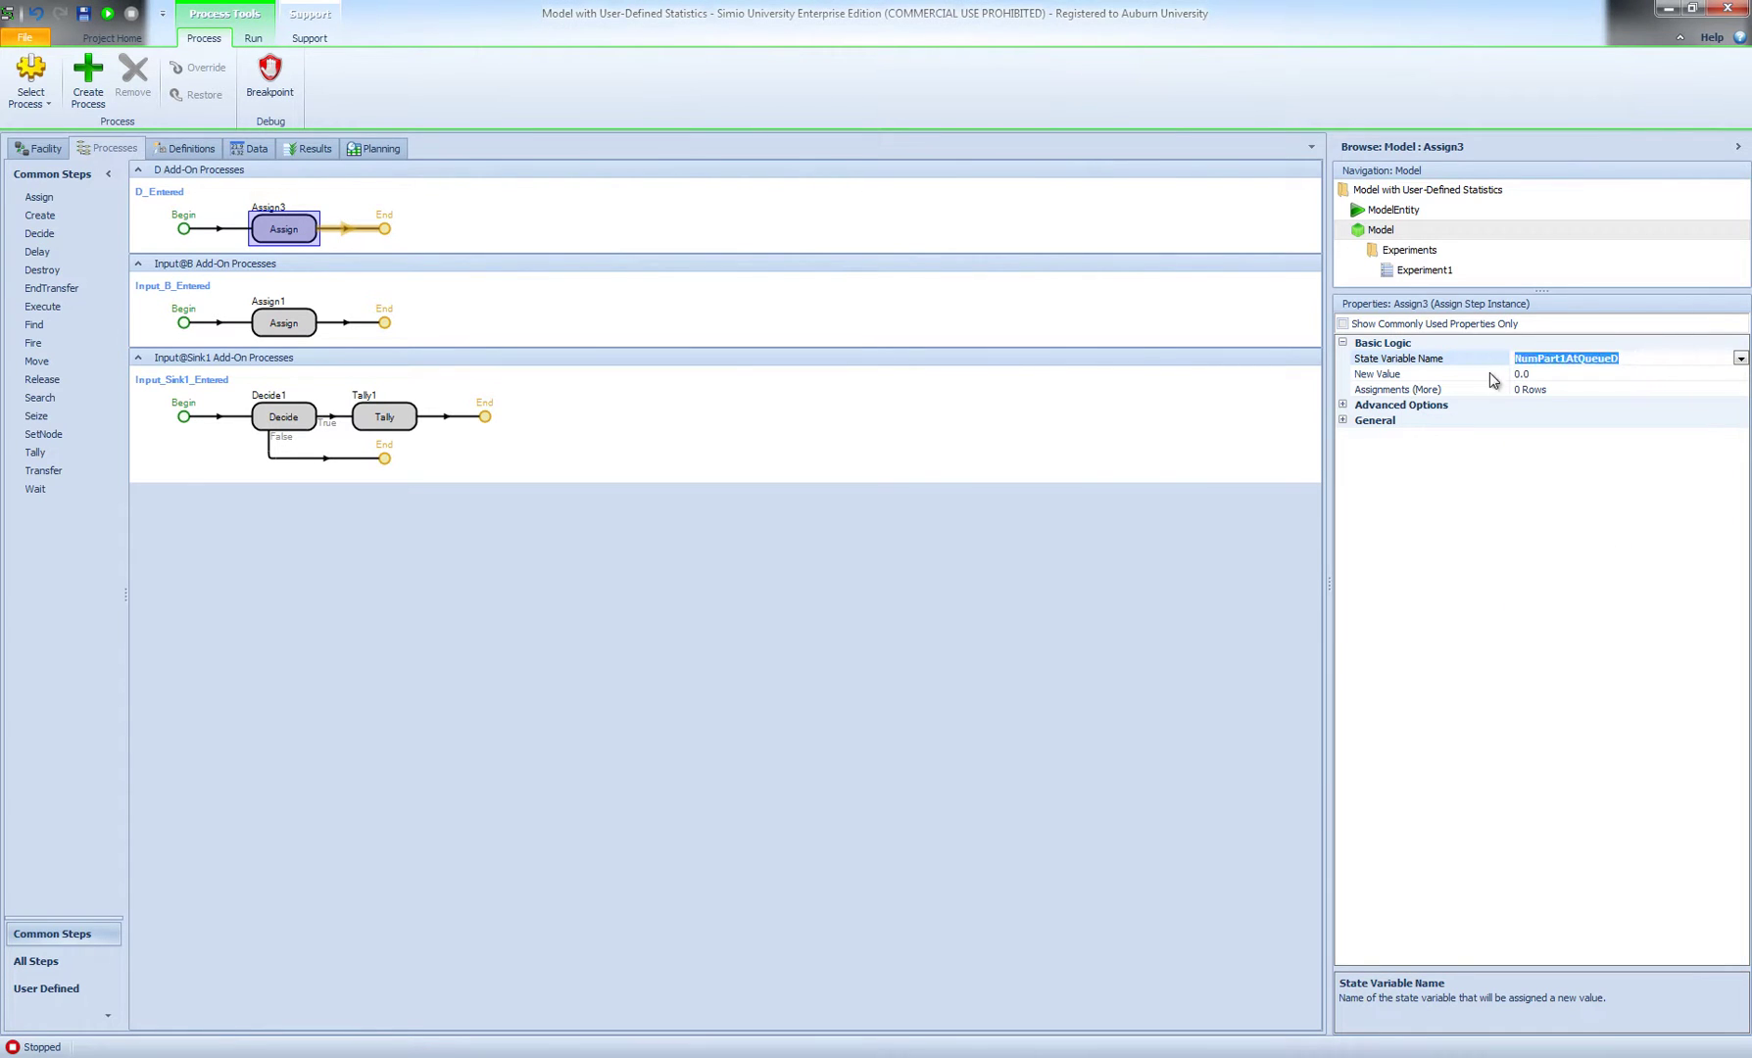
left_click(1554, 378)
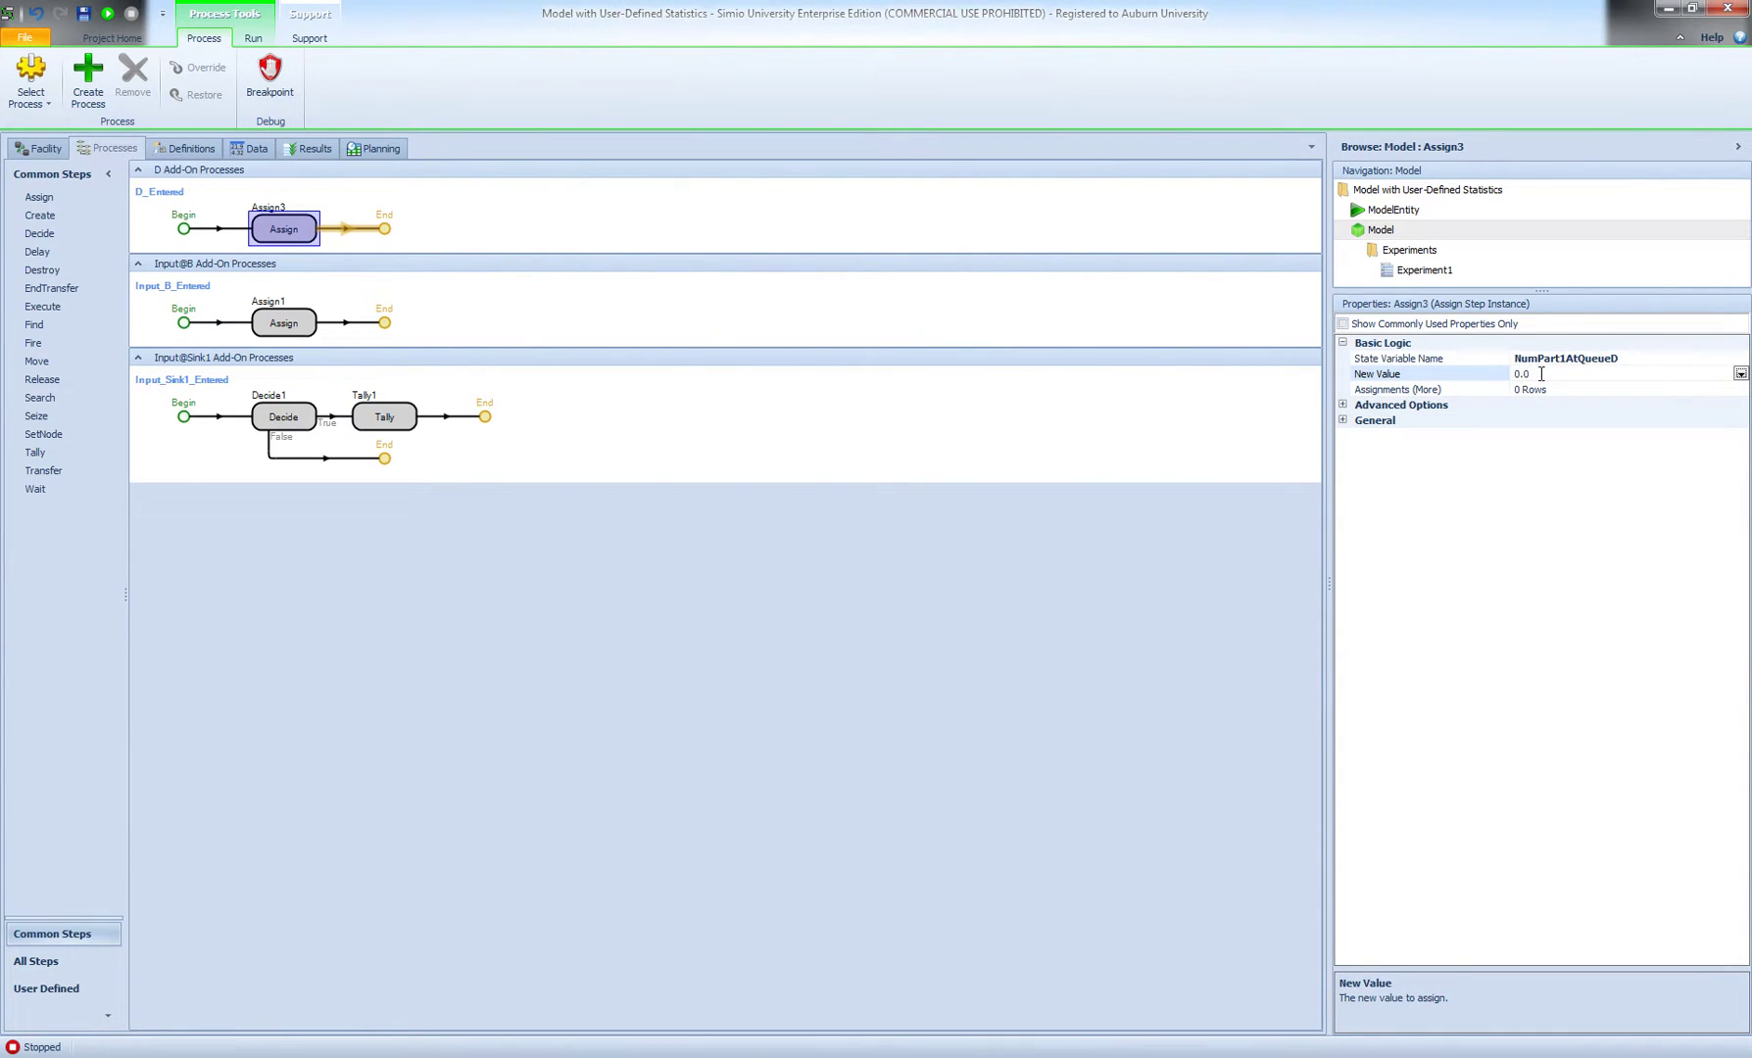
key("ctrl+v")
type("+ 1")
Insert a condition-based Decide step before the Assign step in D_Entered, with the expression ModelEntity.Is.Part1
left_click_drag(57, 234, 289, 232)
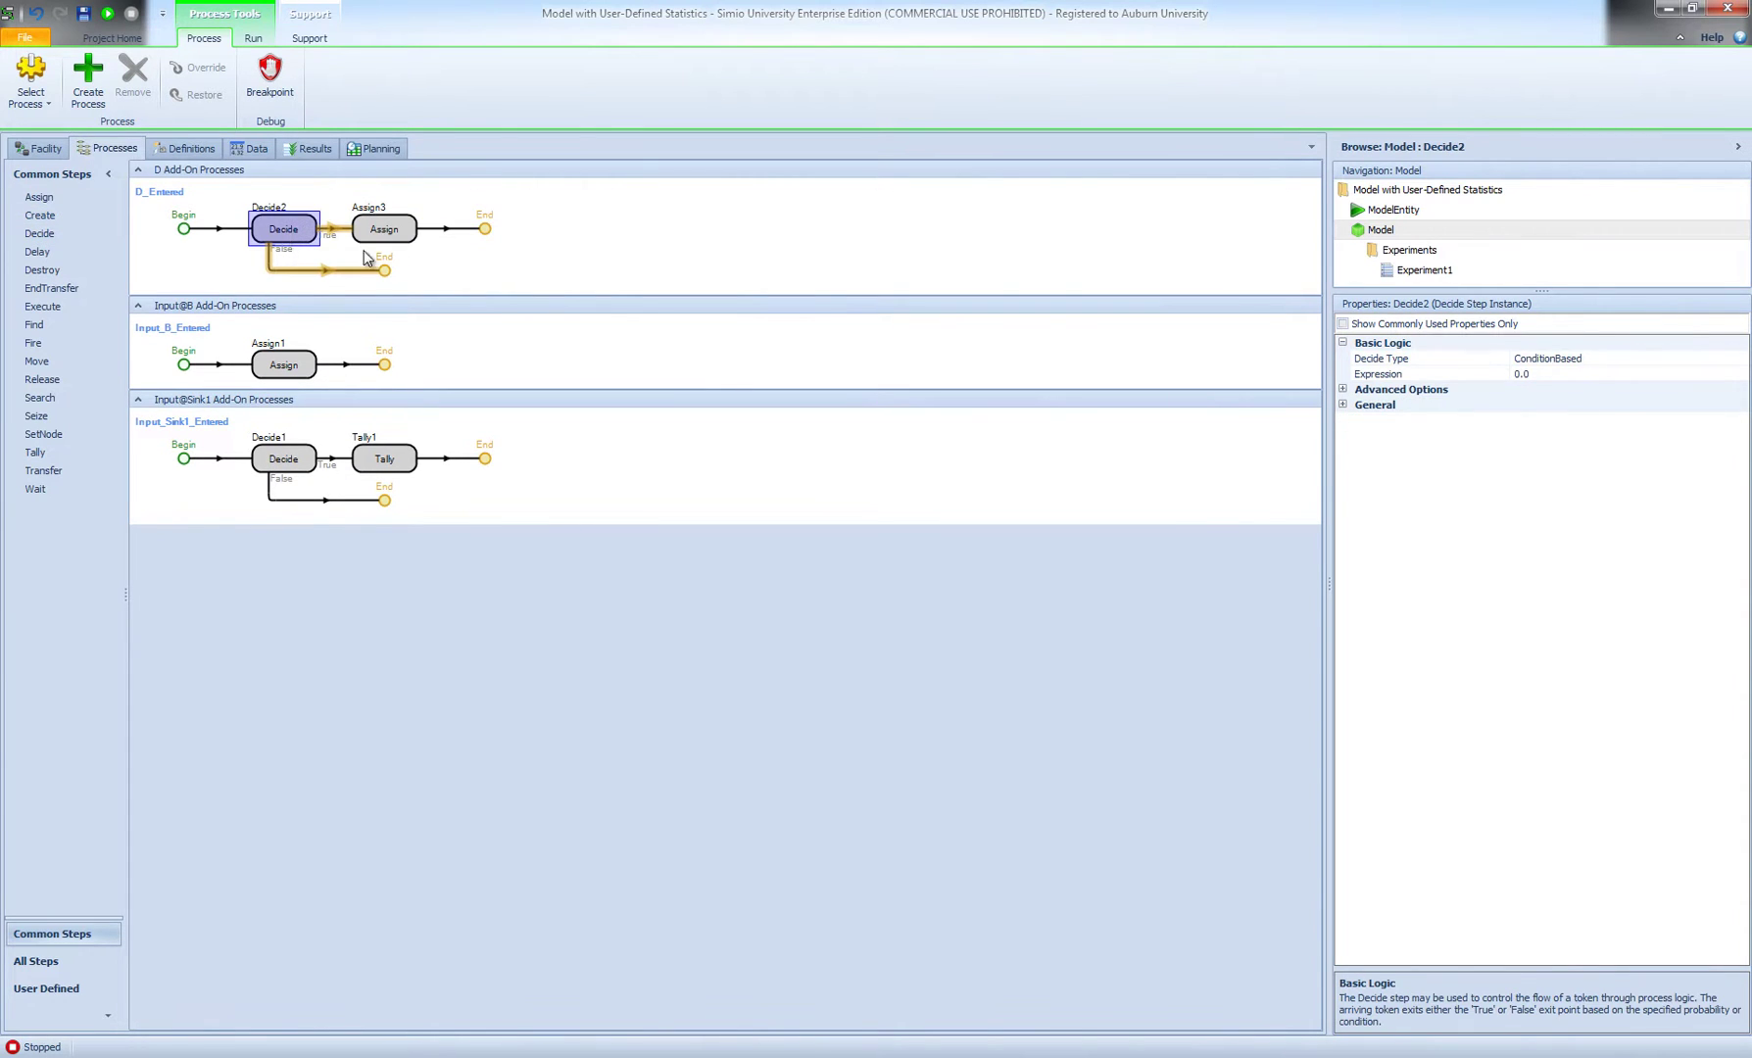
left_click(1590, 374)
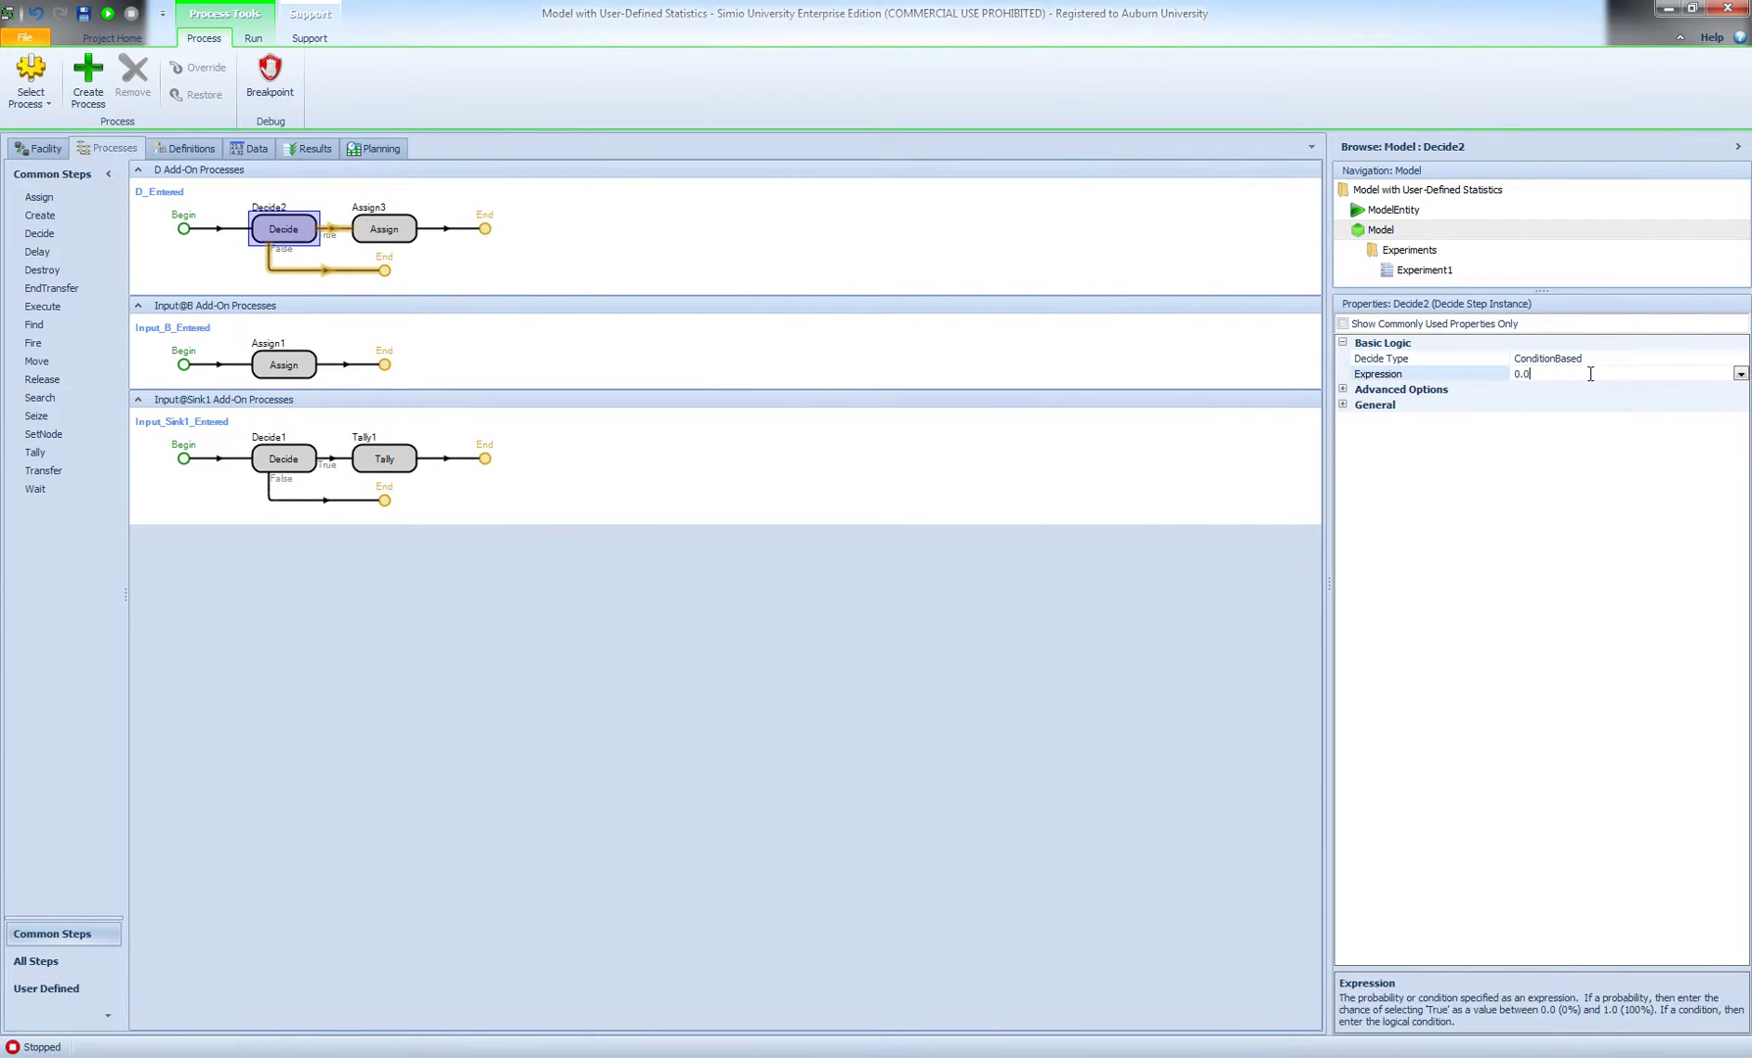
left_click(1741, 375)
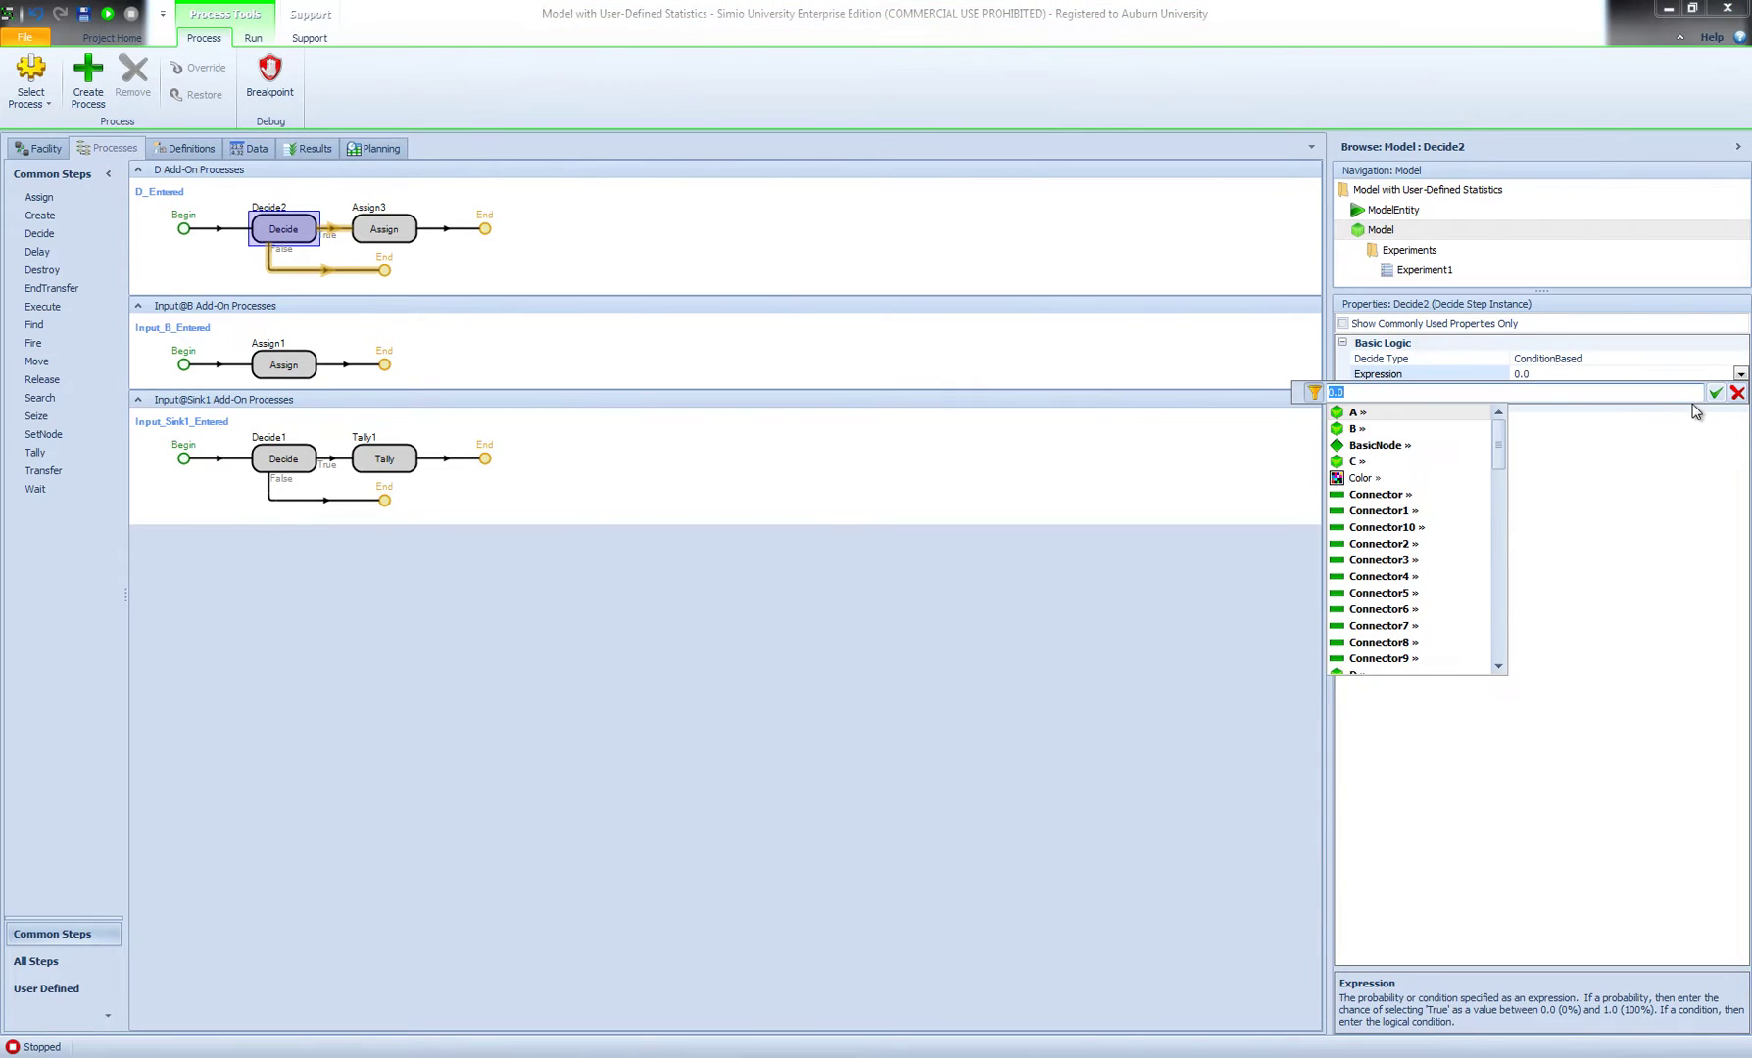
type("ModelEn")
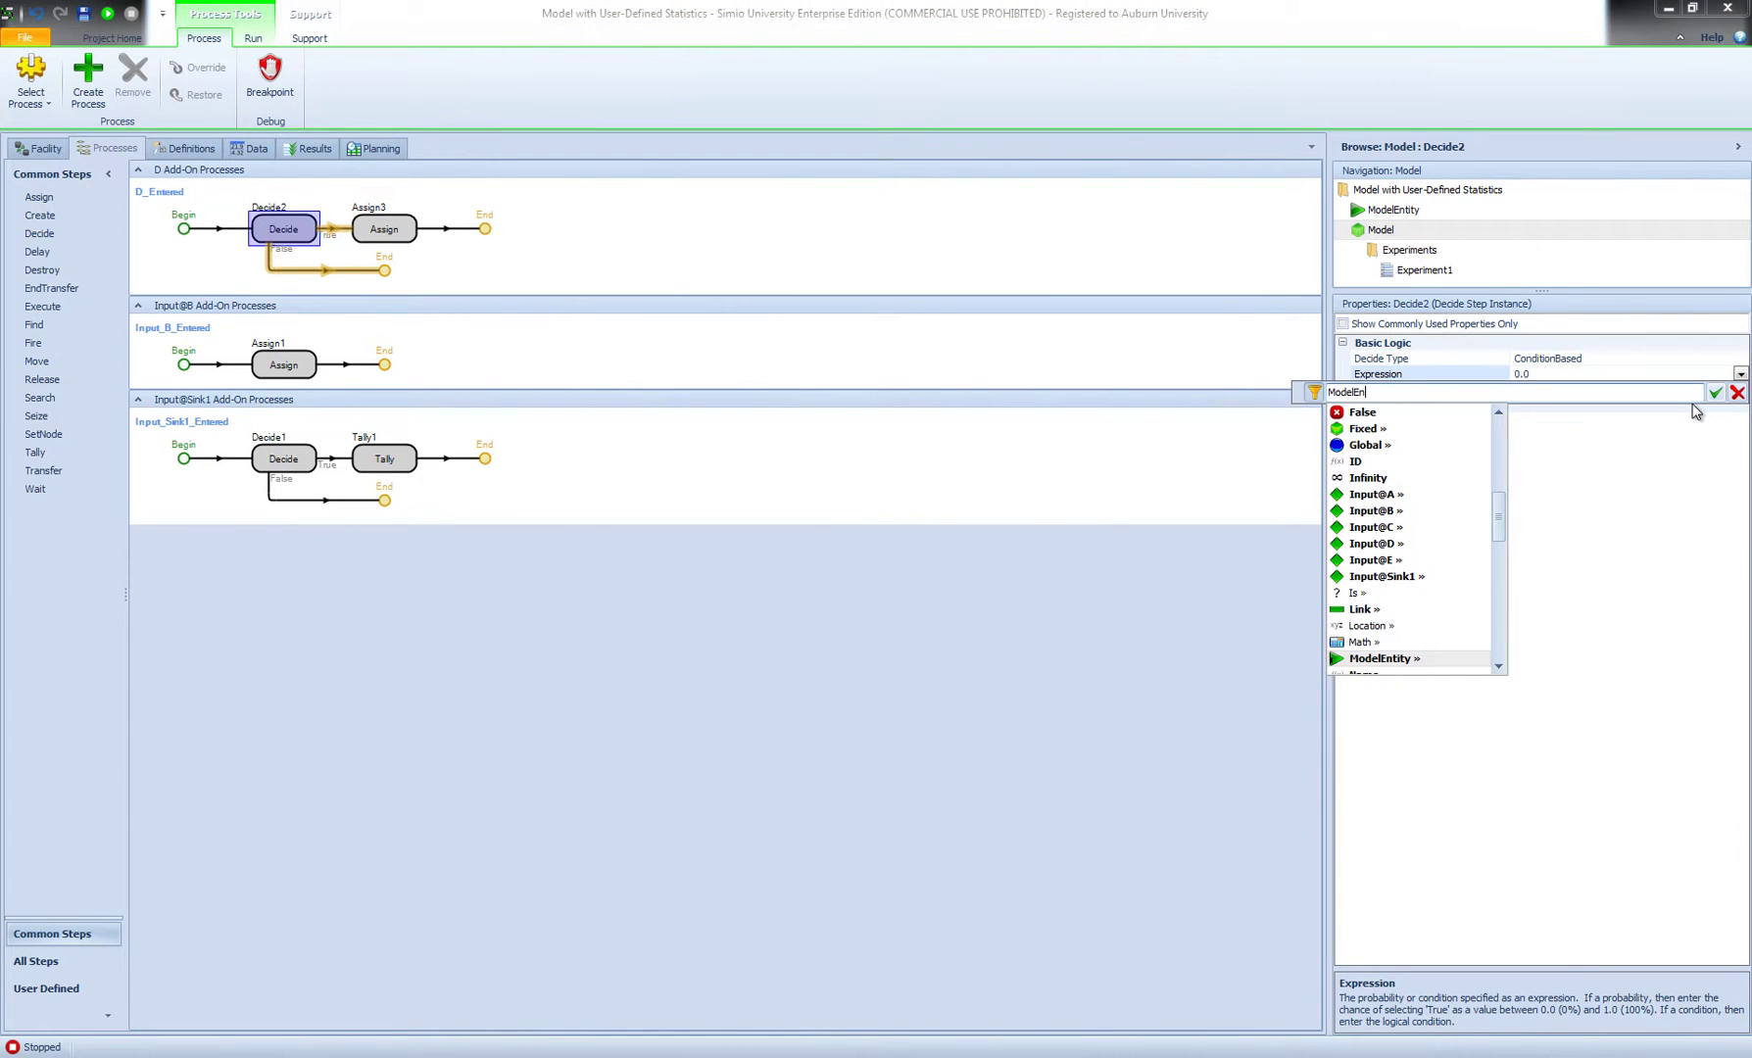
type("tity.I")
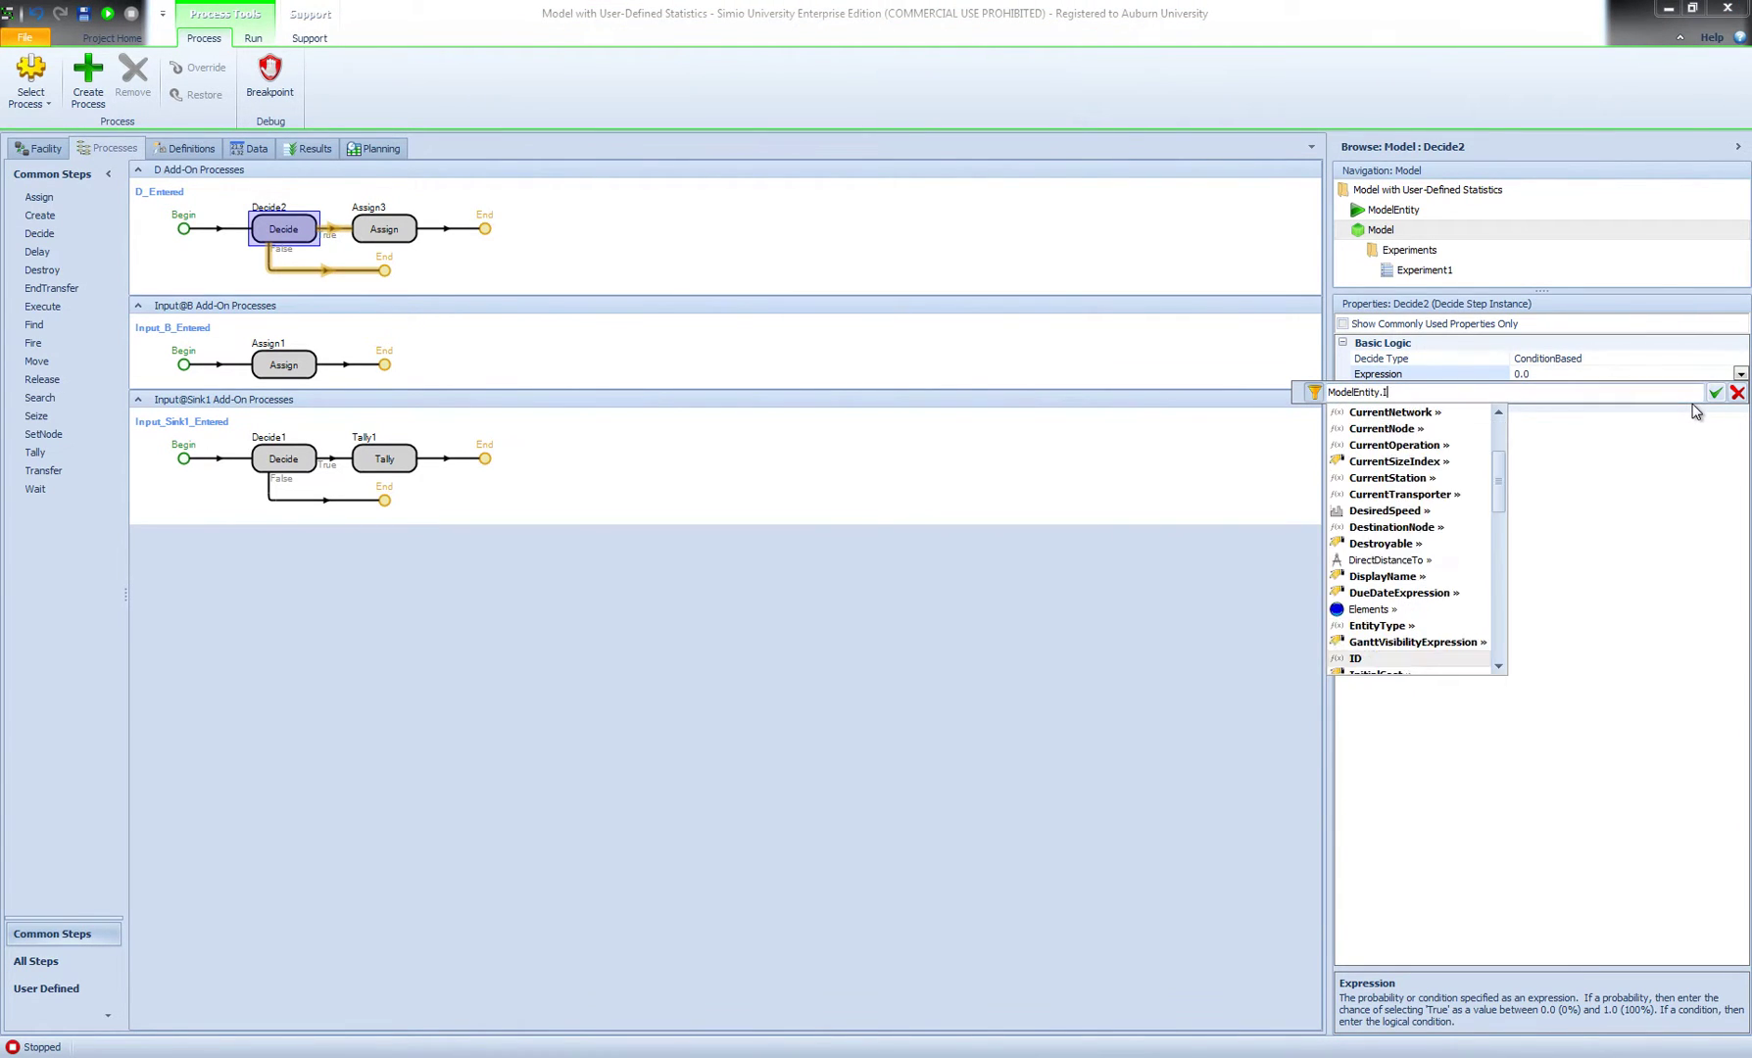
type("s.Par")
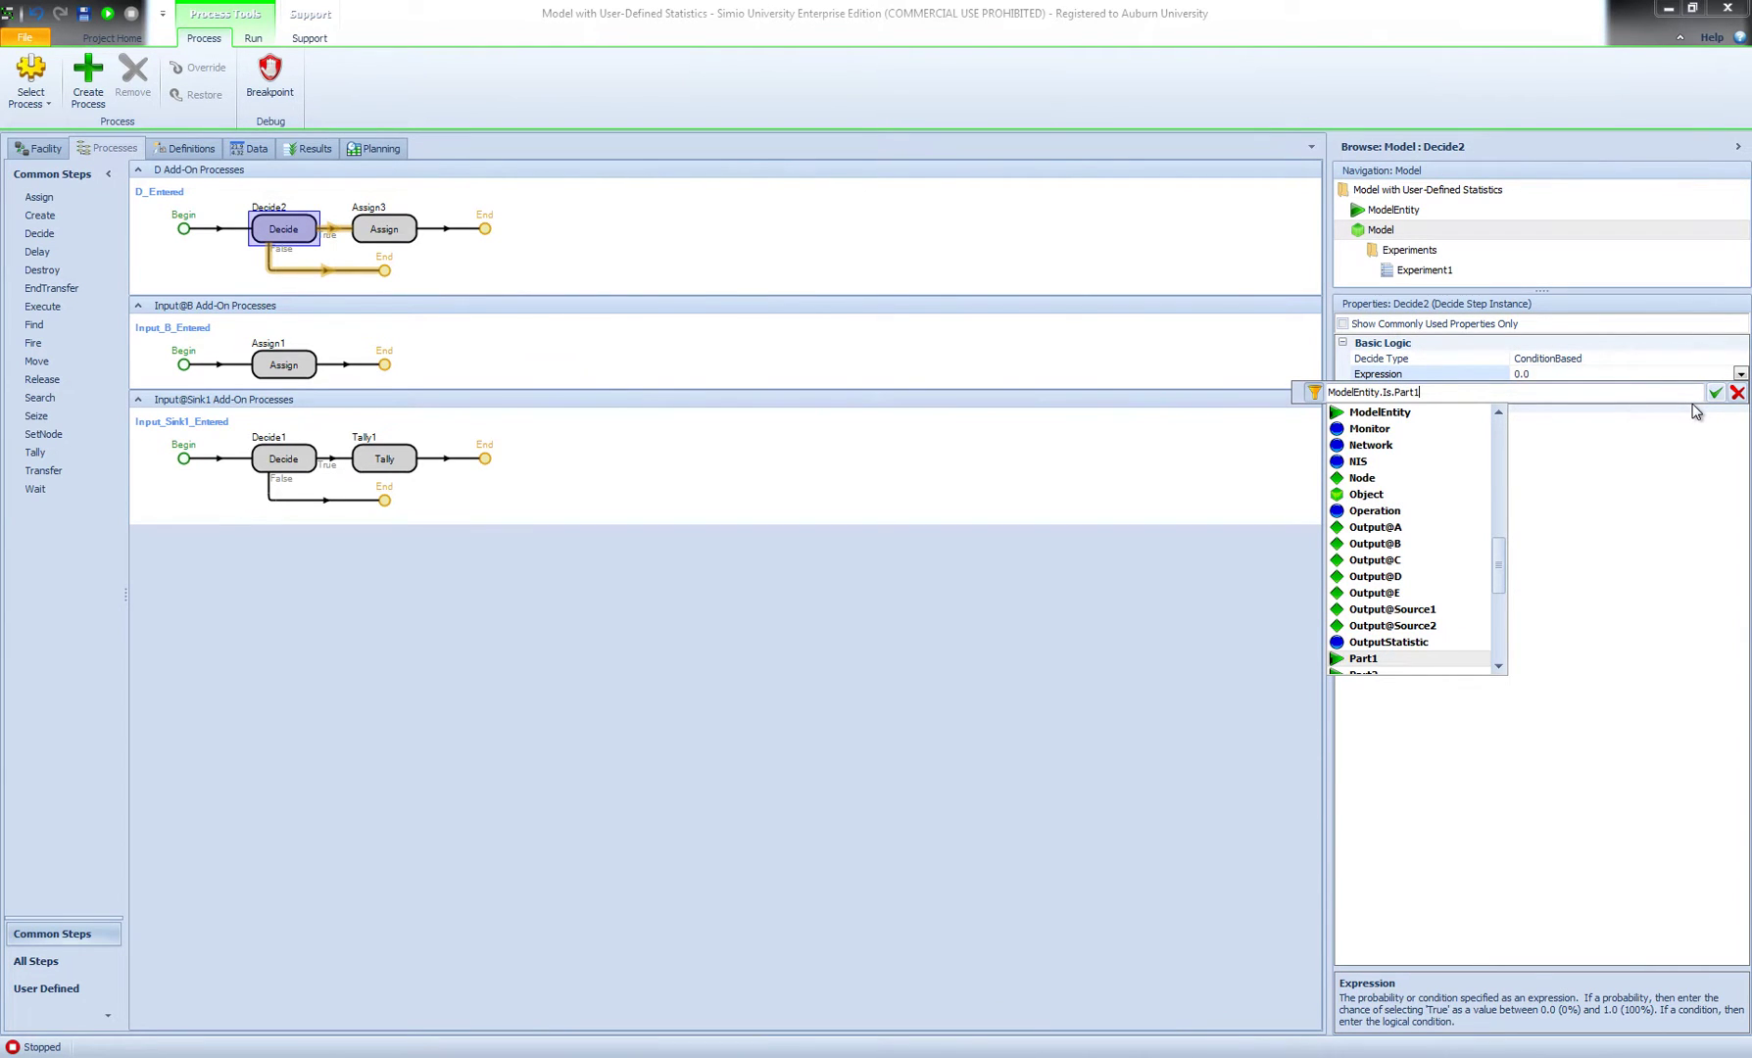
type("t1")
left_click(1716, 393)
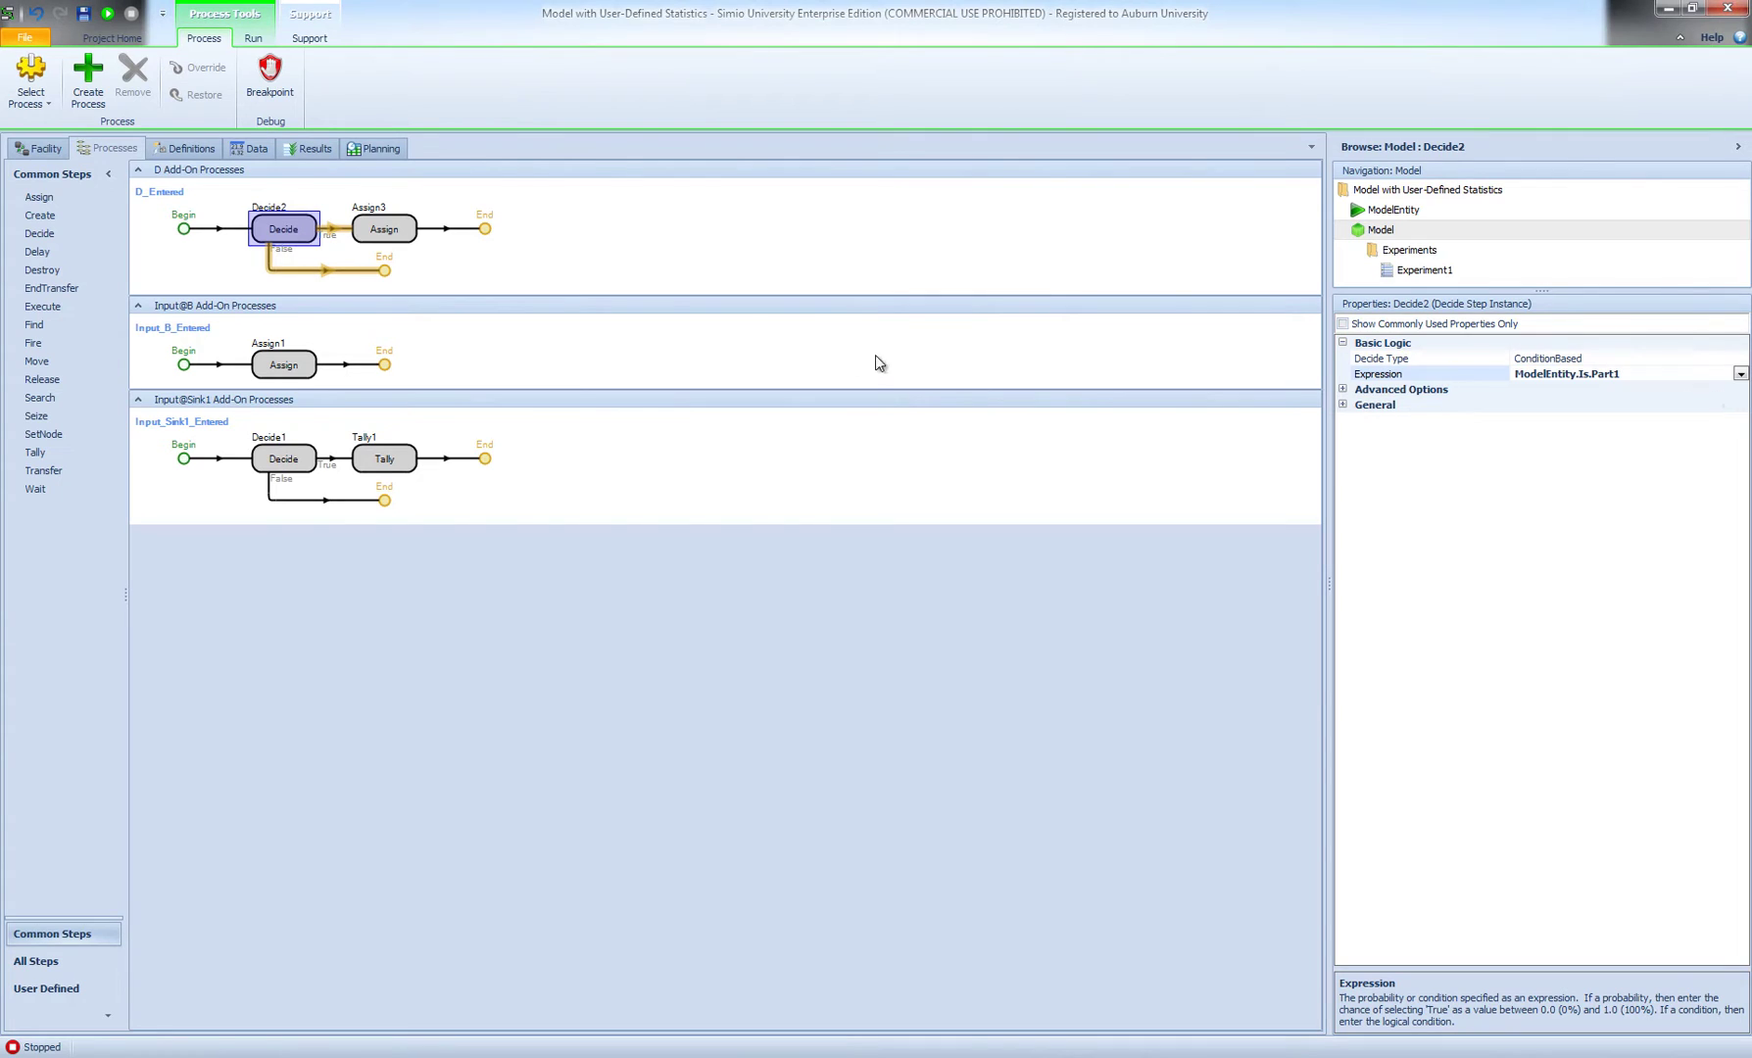
left_click(396, 229)
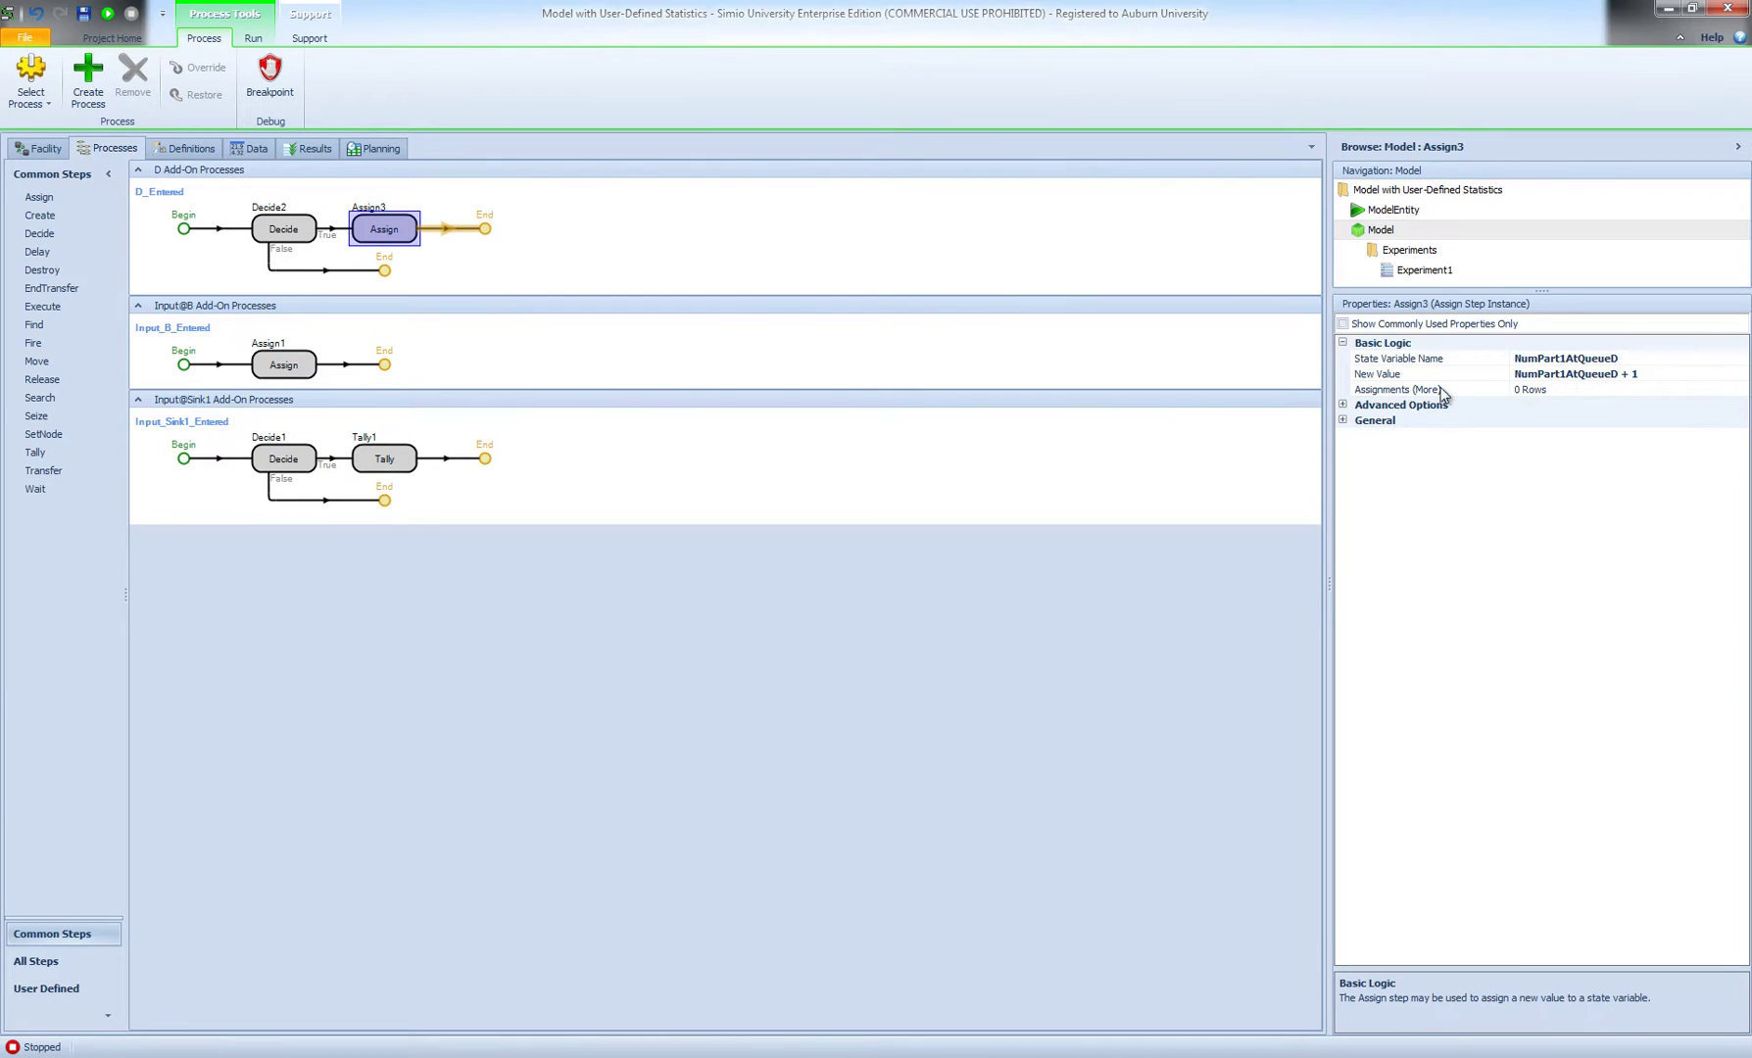
Create an add-on process for the Before Processing trigger of server D
left_click(51, 148)
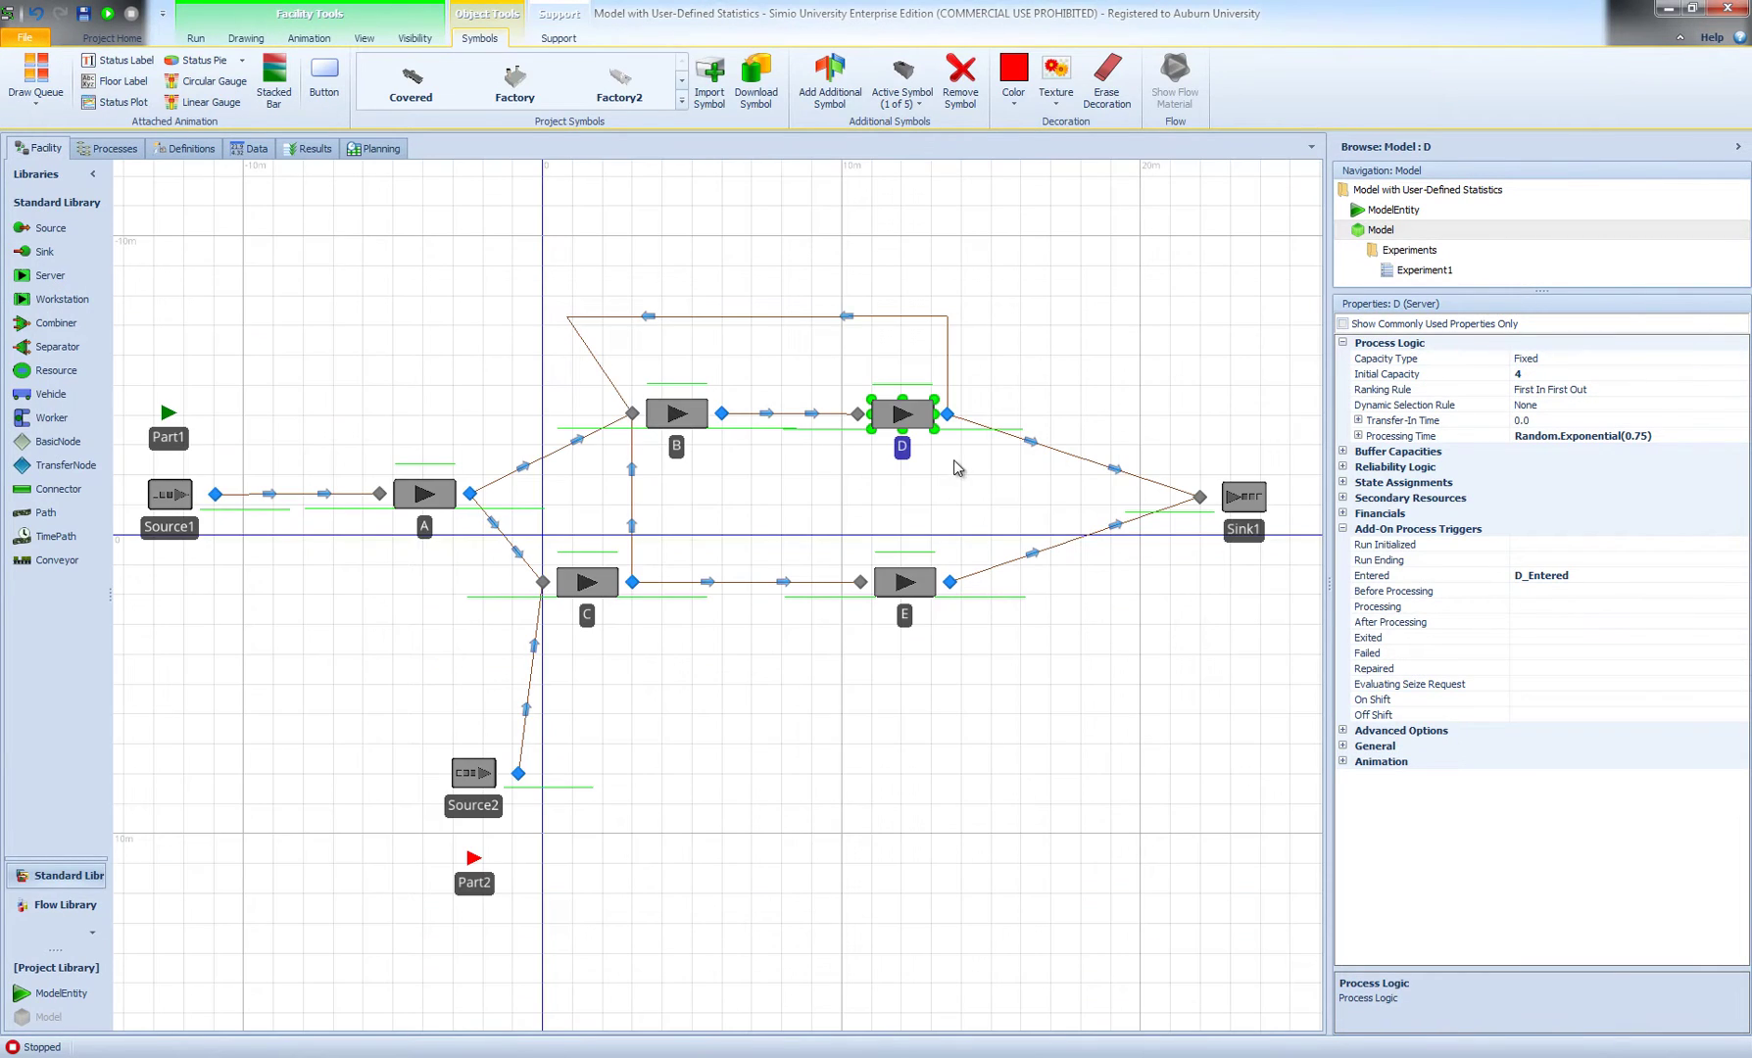
left_click(1405, 592)
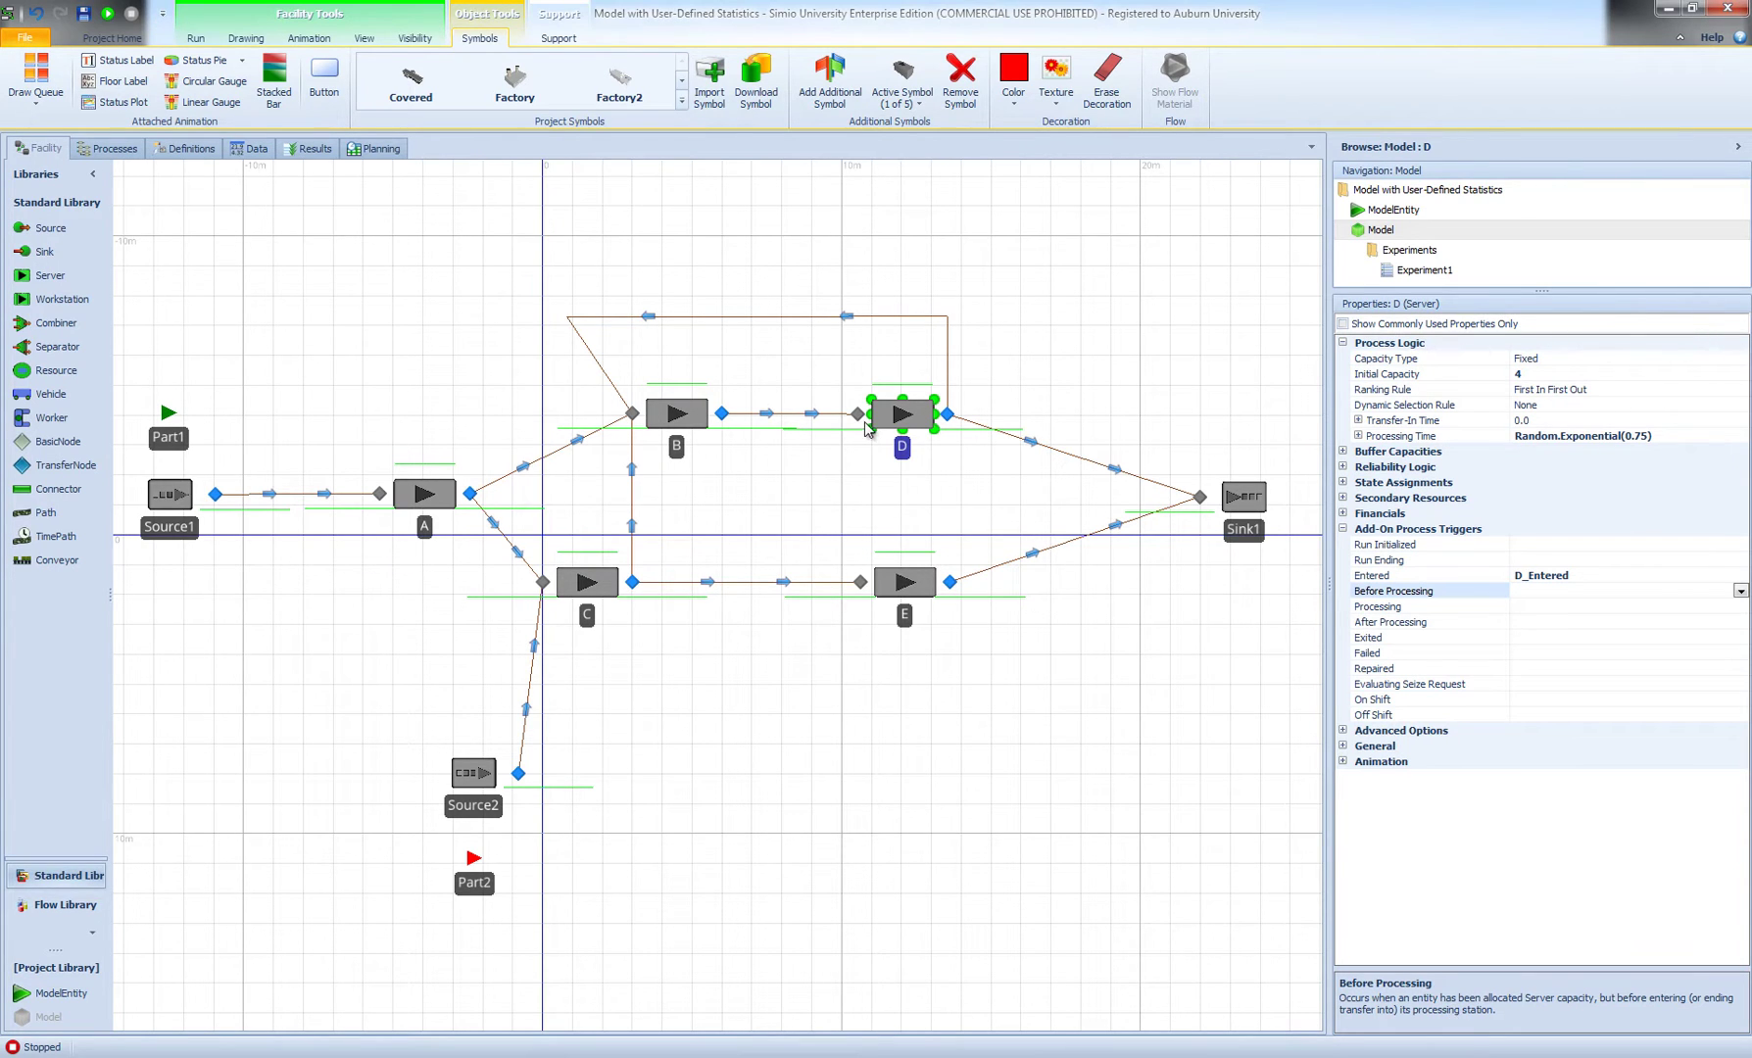
double_click(1478, 592)
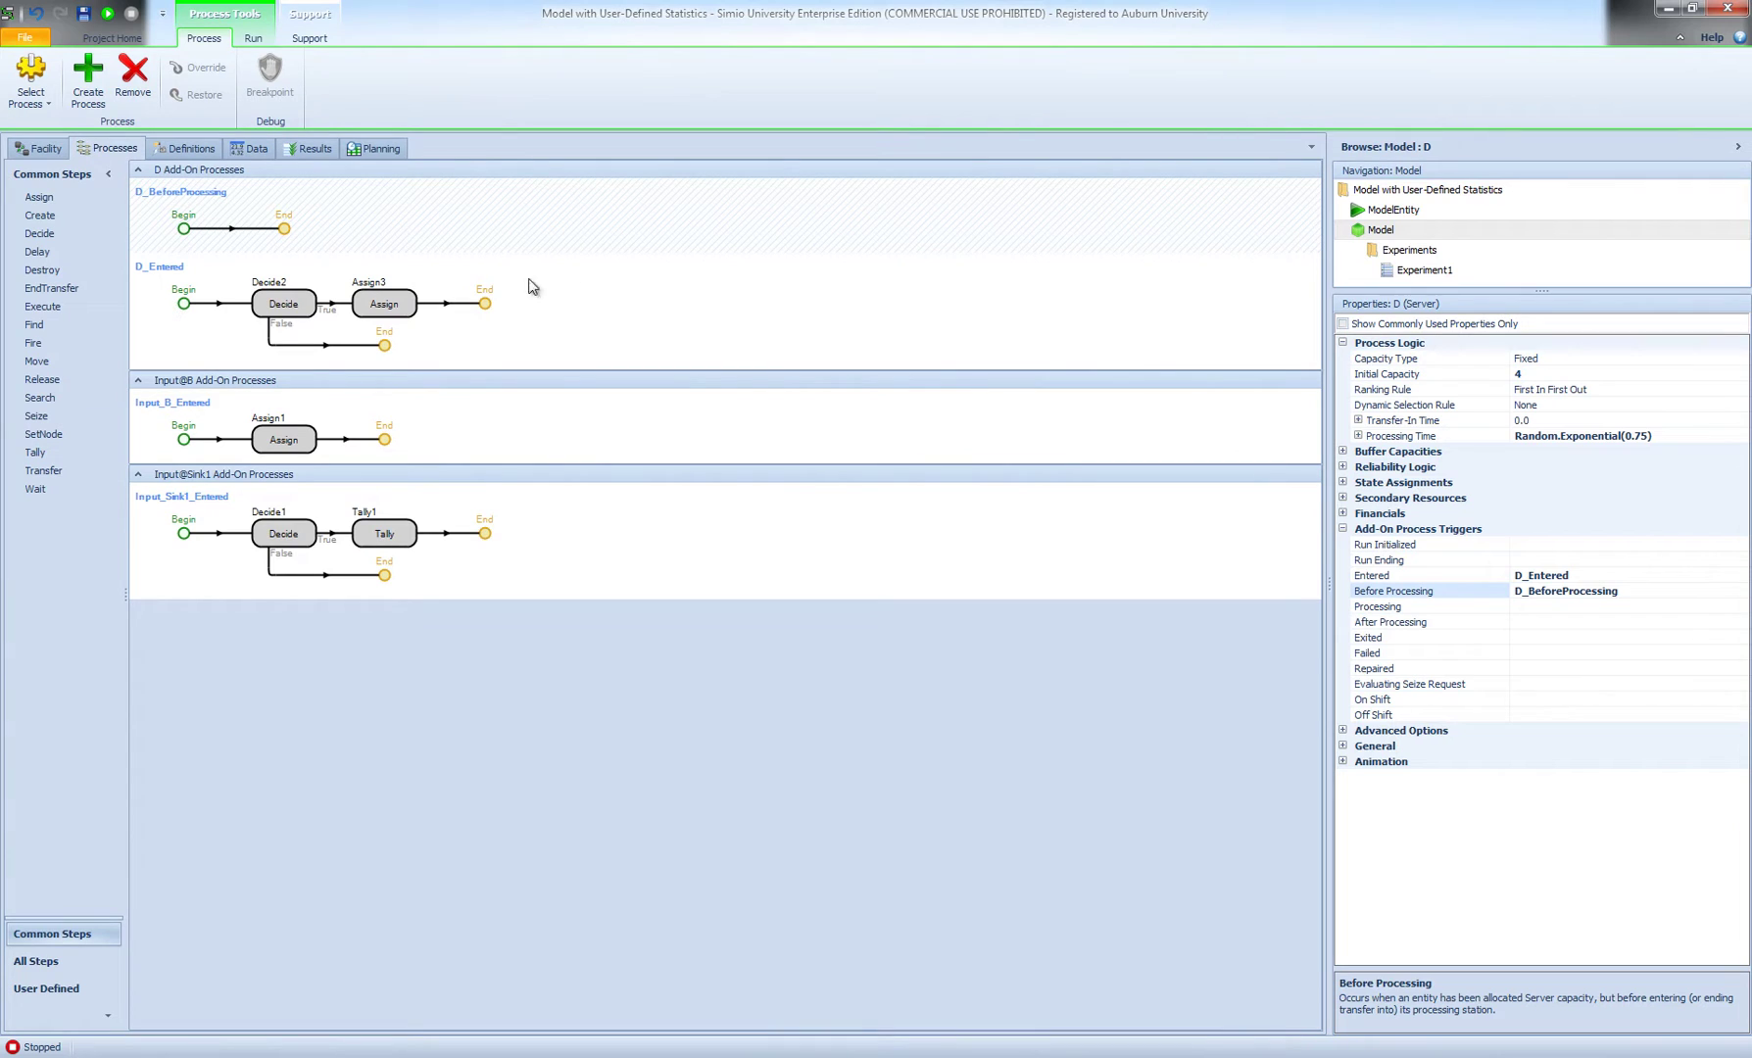
Copy the D_Entered Assign step into D_BeforeProcessing and set the copy's new value to NumPart1AtQueueD - 1
left_click(381, 310)
left_click_drag(353, 284, 298, 229)
left_click(1629, 377)
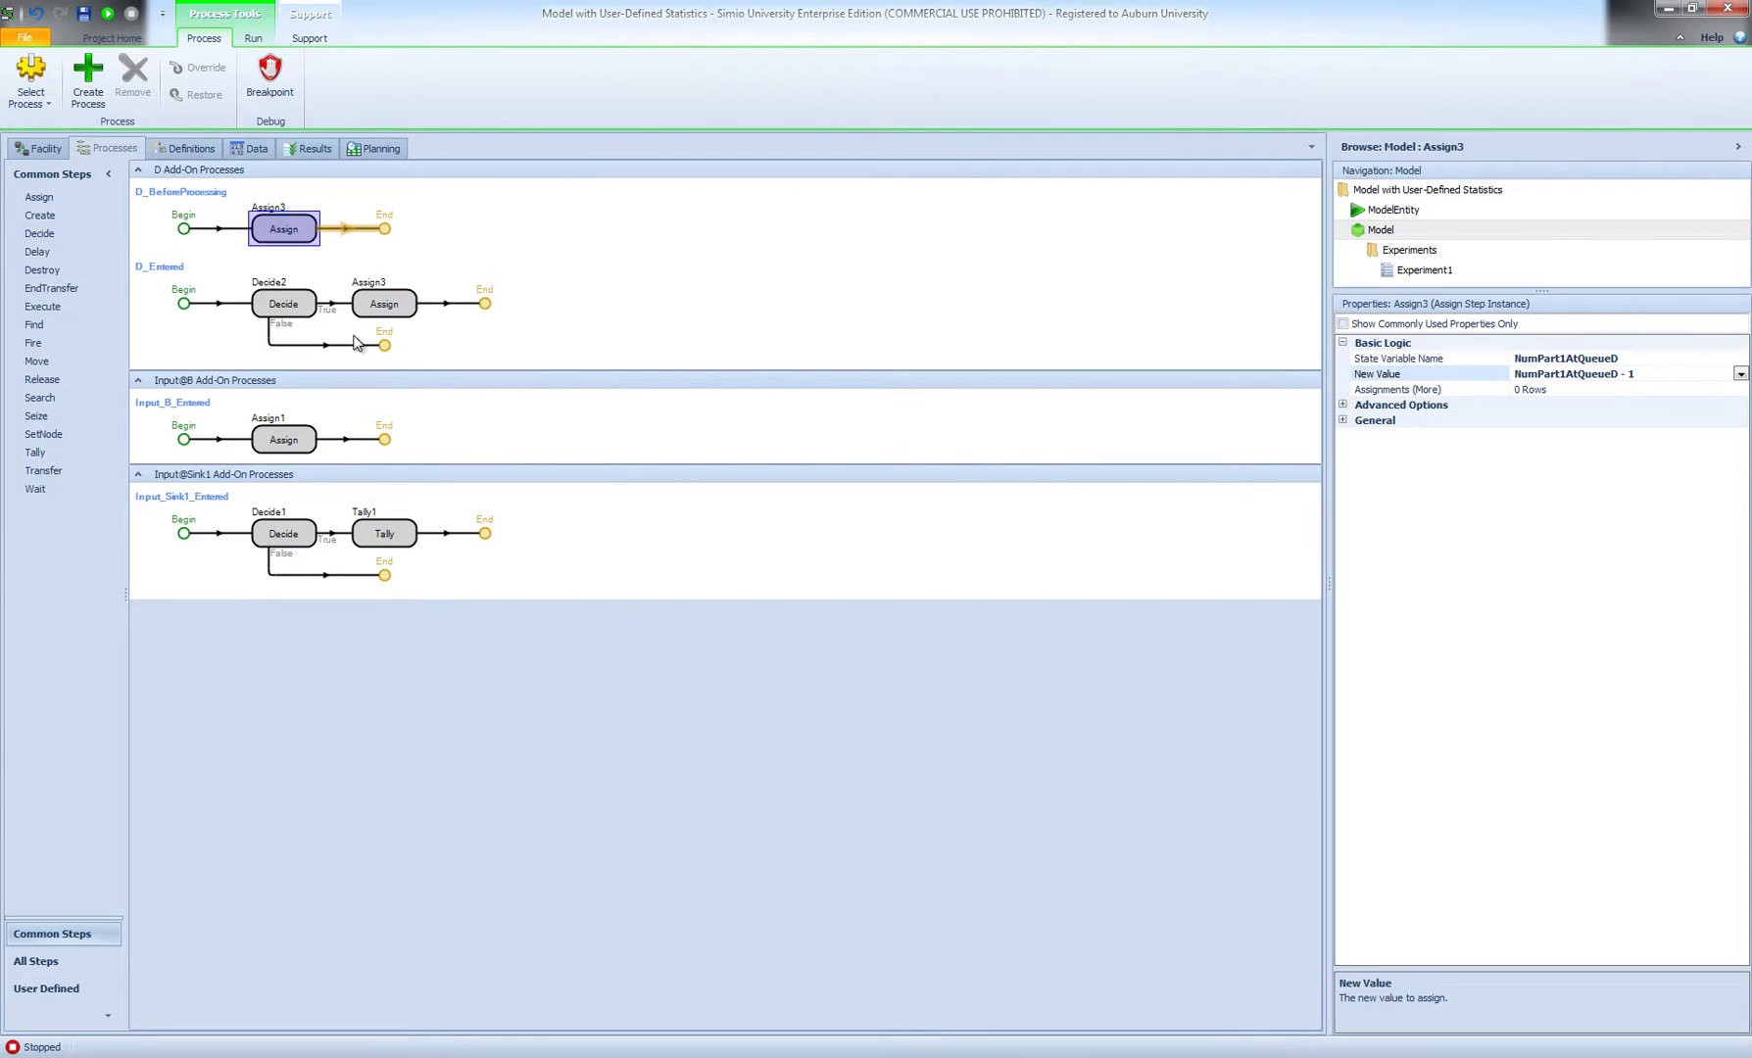
Copy the D_Entered Decide step into D_BeforeProcessing ahead of its Assign step, then return to the facility layout
left_click(292, 306)
left_click_drag(292, 306, 290, 239)
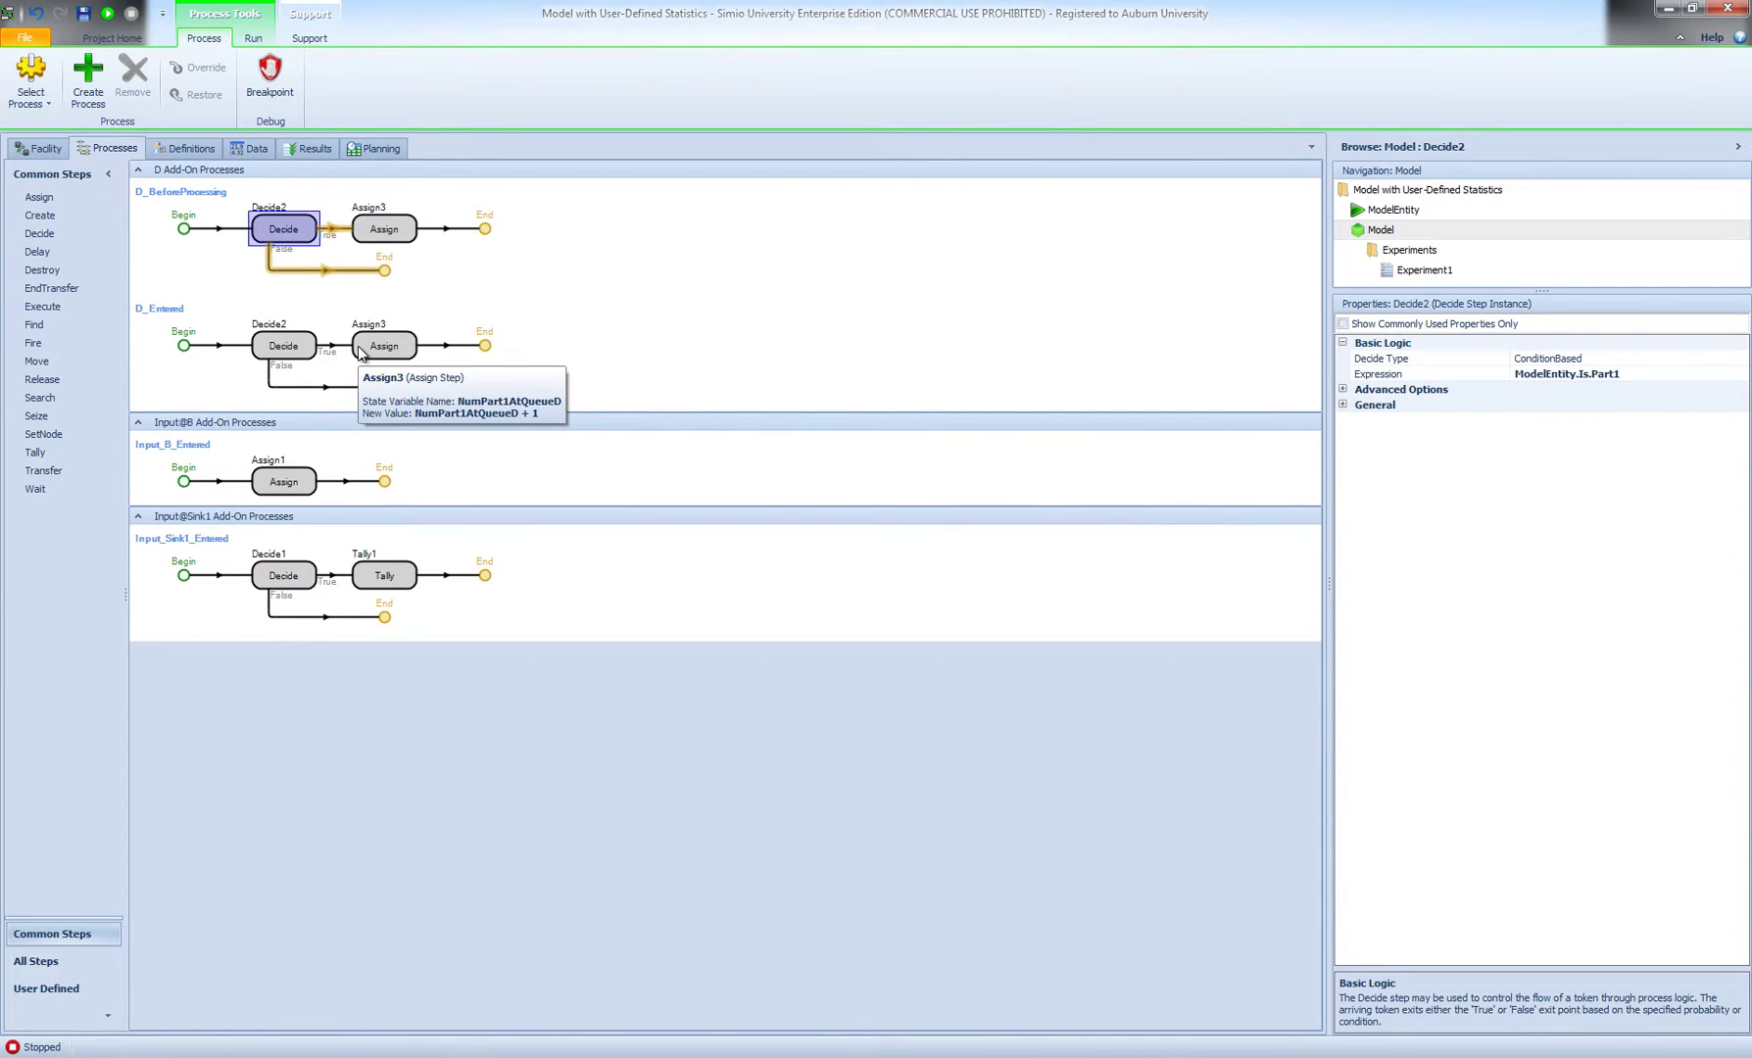
left_click(41, 150)
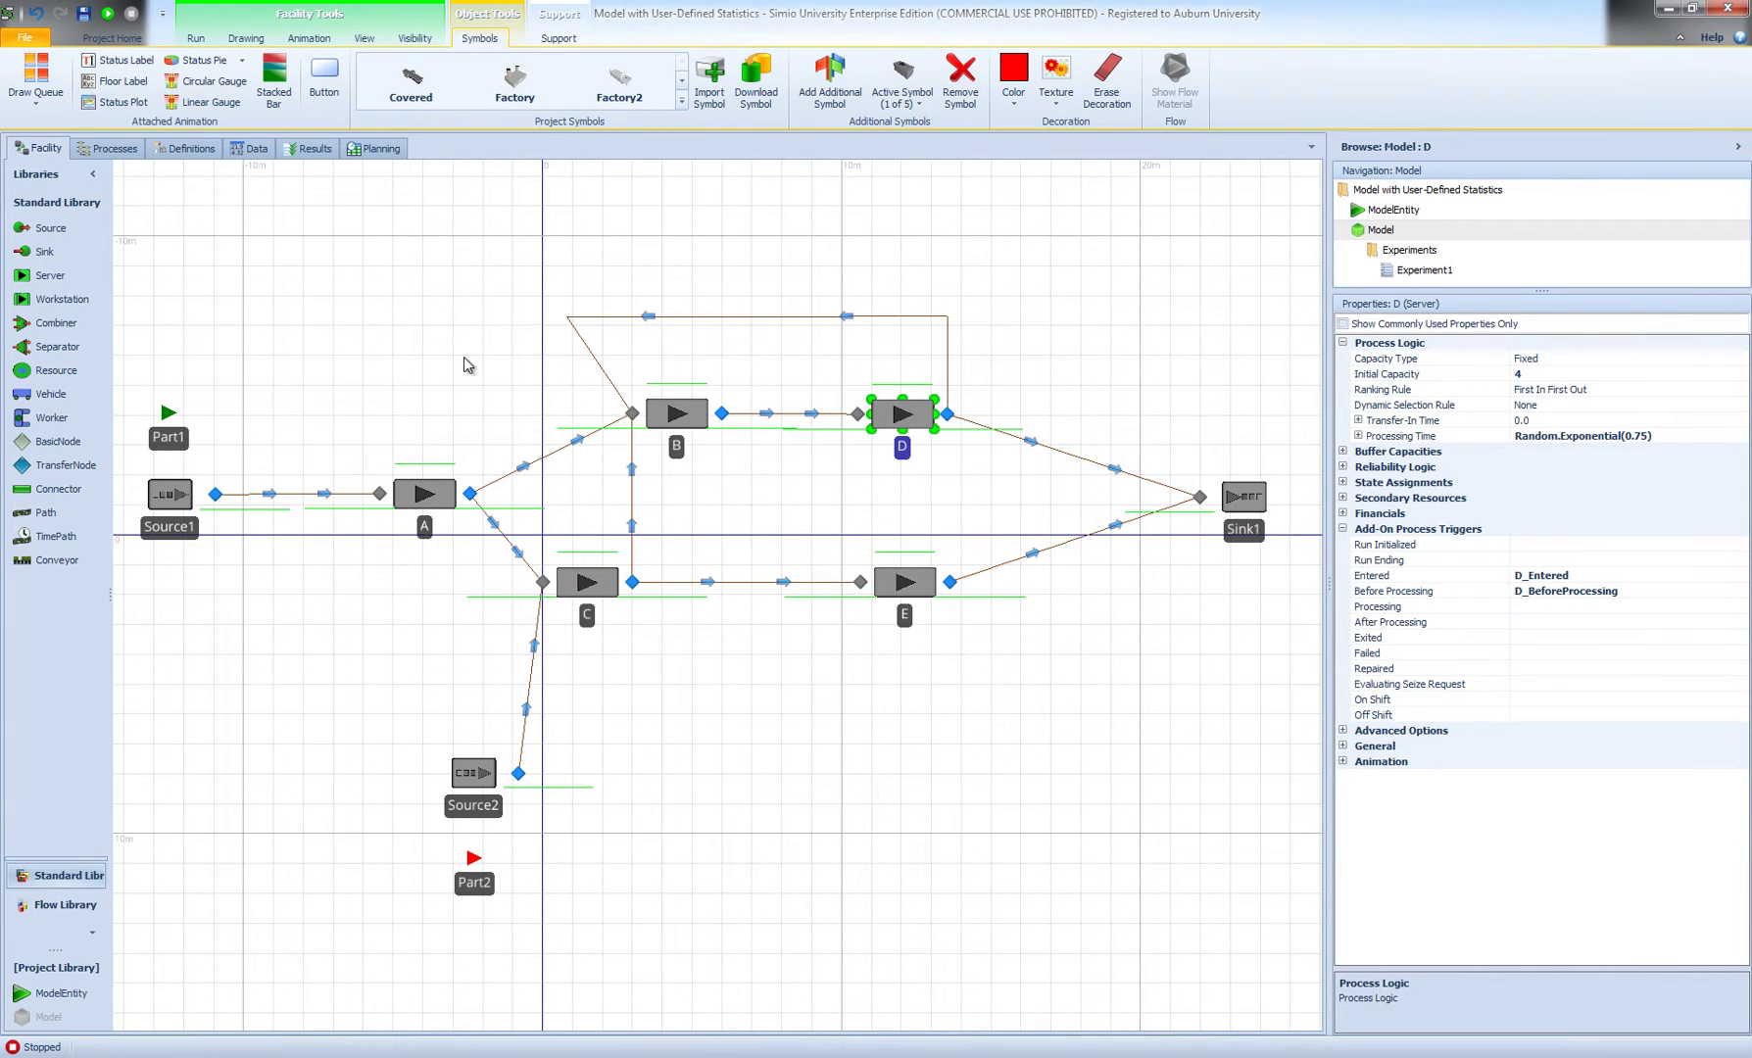
left_click(902, 764)
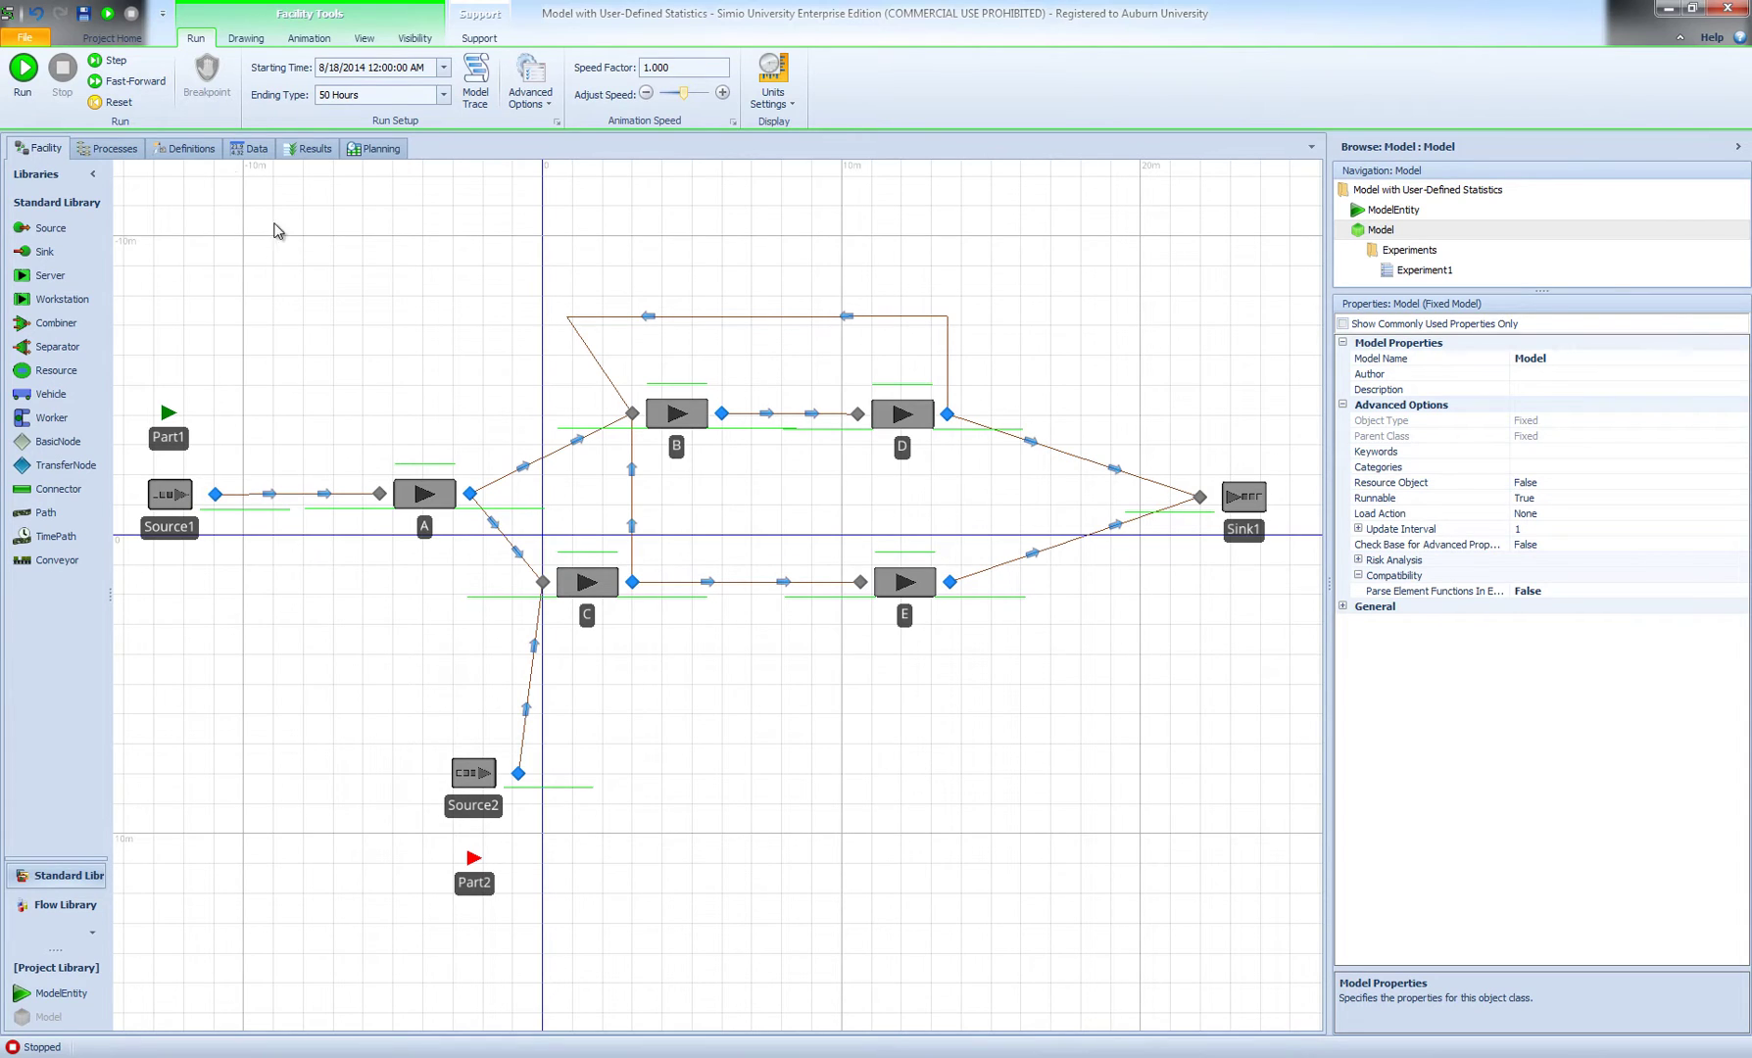
Add a state statistic element to the model definitions and name it NIQ1D
left_click(189, 152)
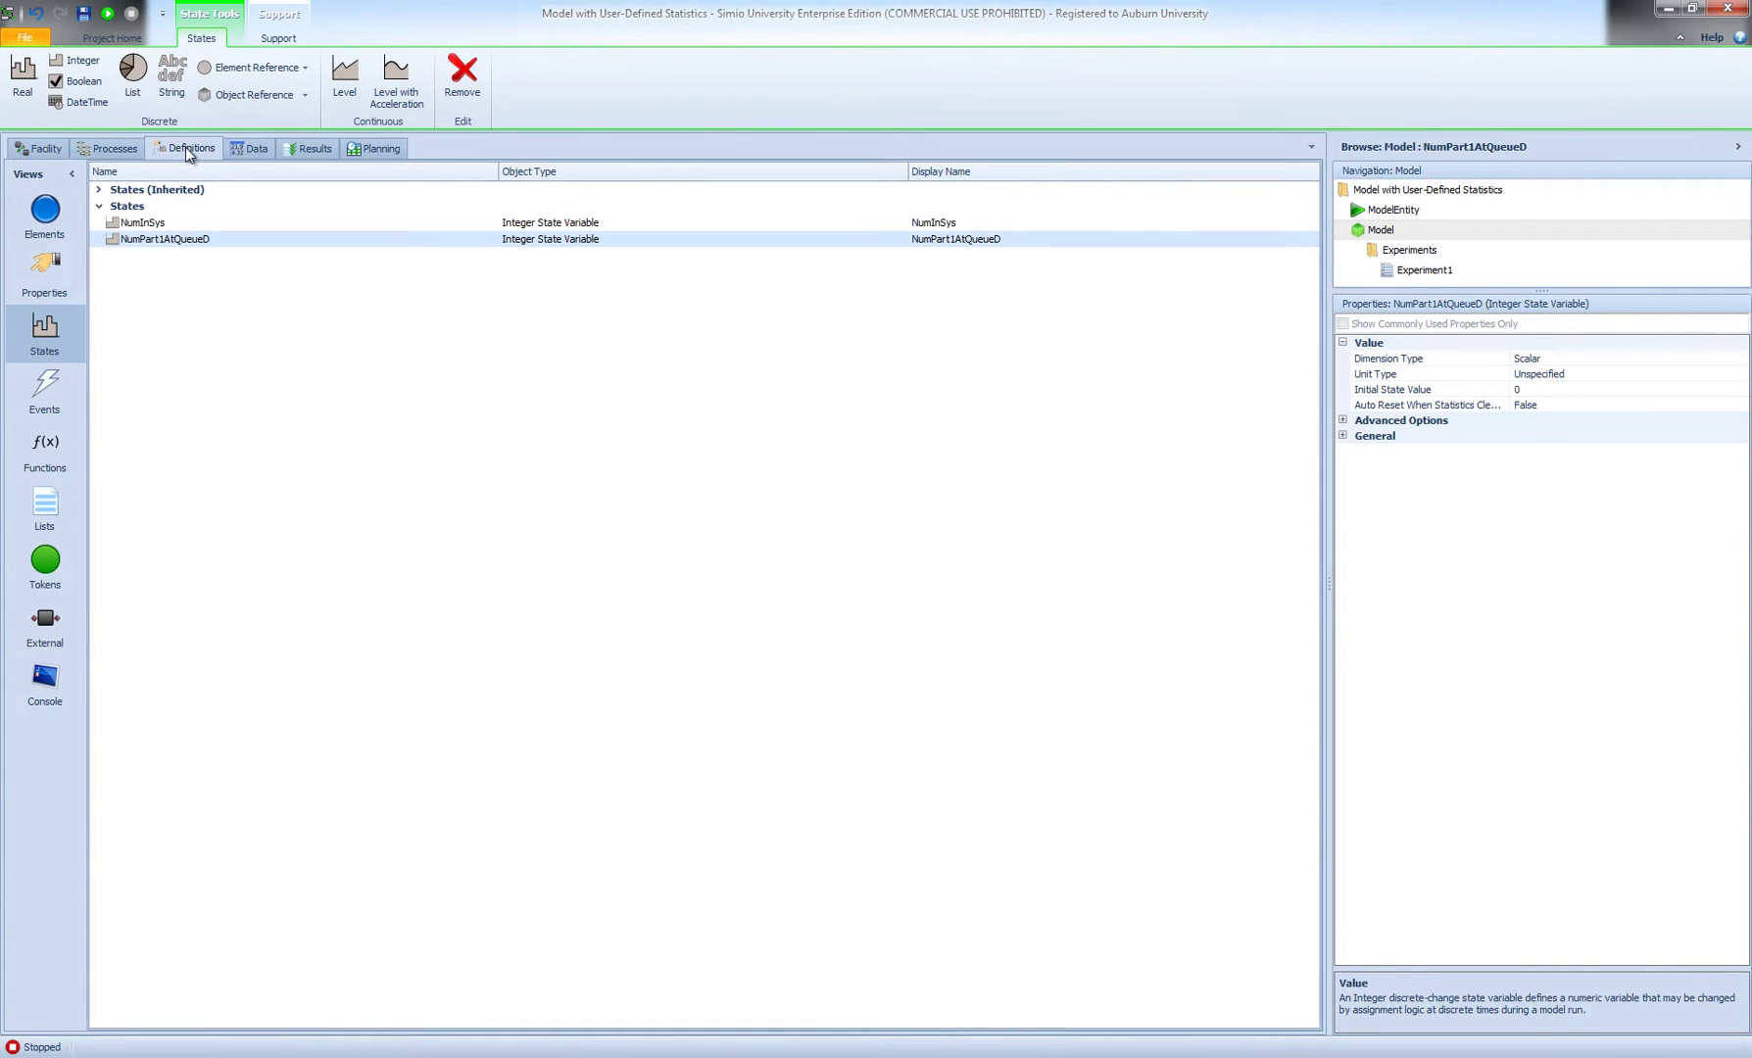
left_click(54, 230)
left_click(372, 82)
left_click(195, 221)
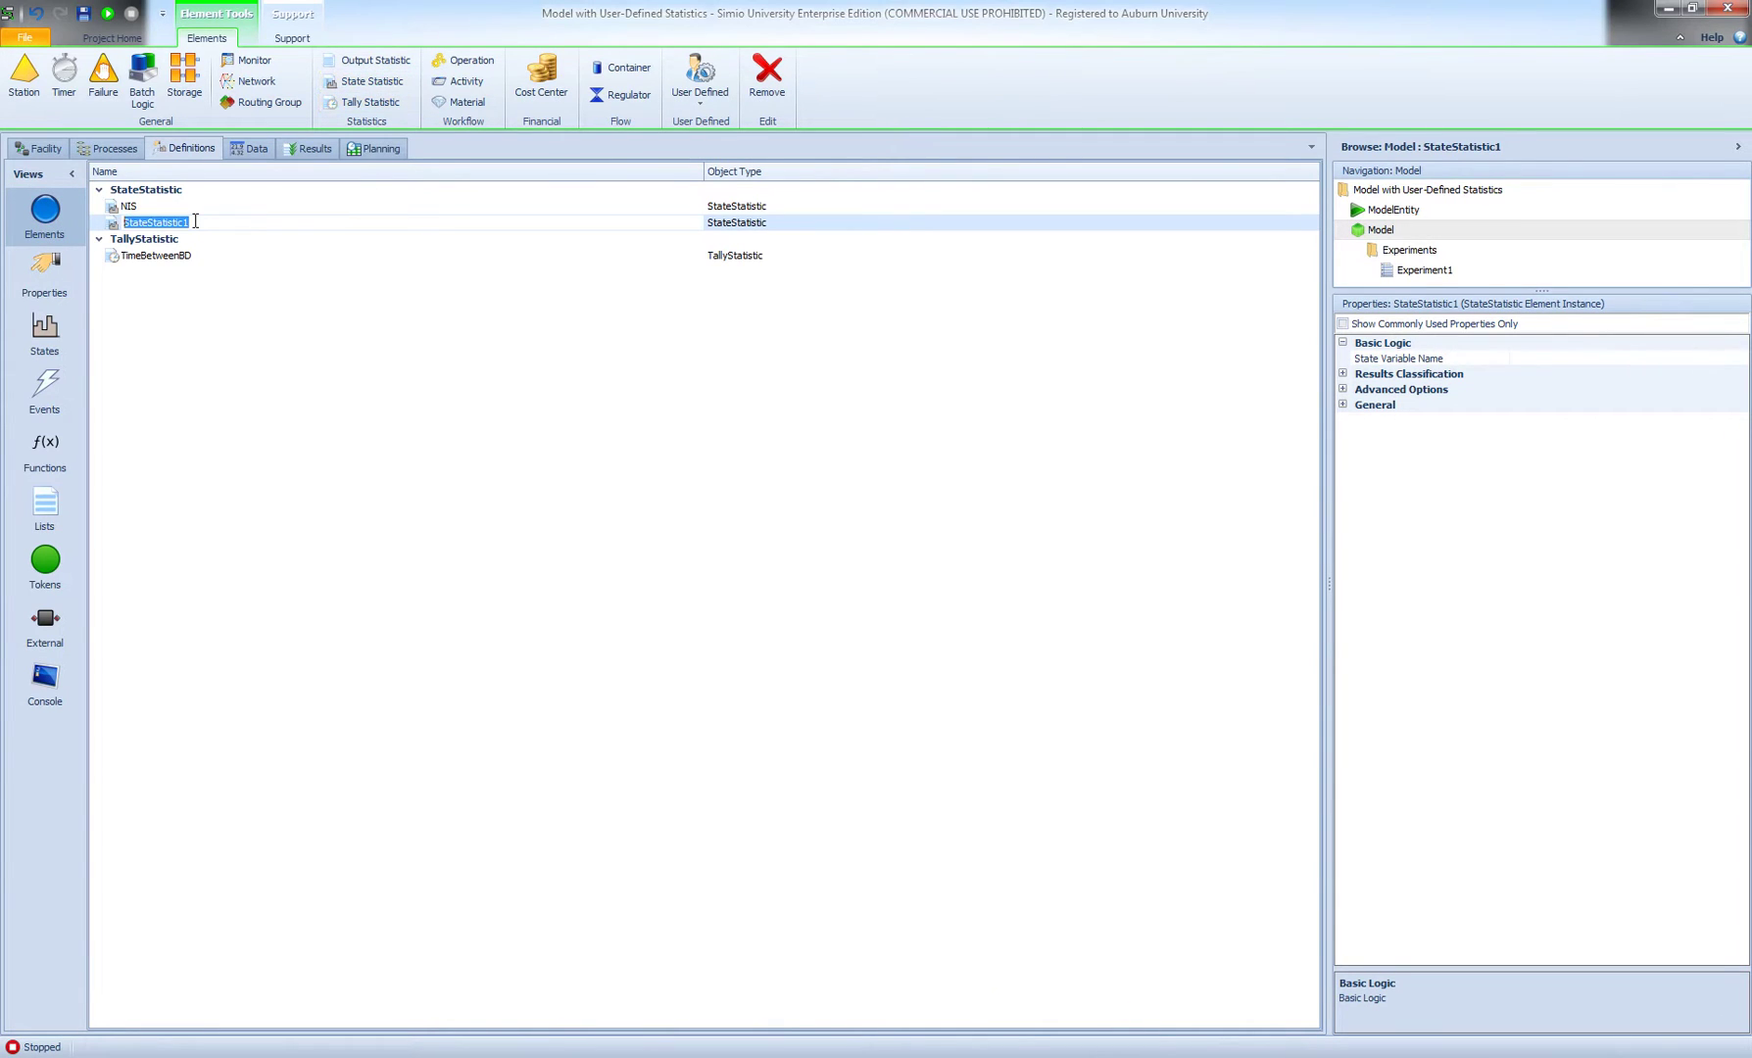
type("NIQ1D")
key("Return")
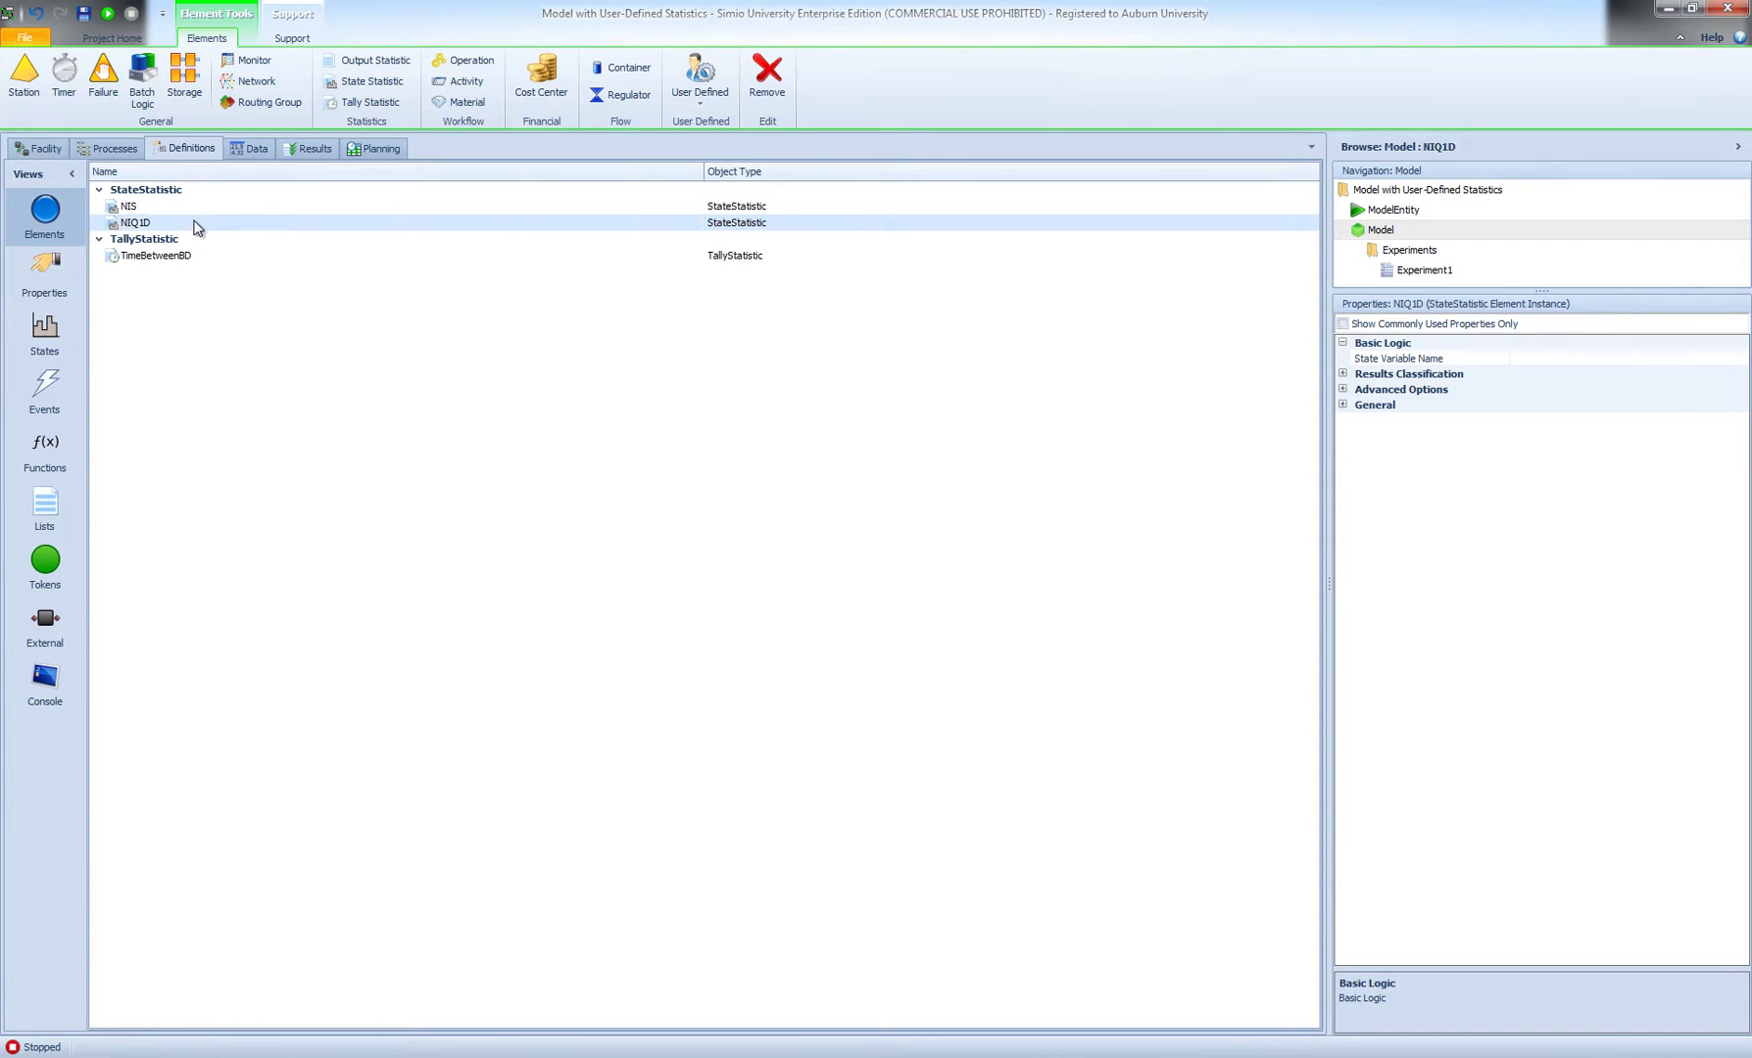
Set the state variable name of the NIQ1D state statistic to NumPart1AtQueueD
left_click(1663, 358)
left_click(1704, 361)
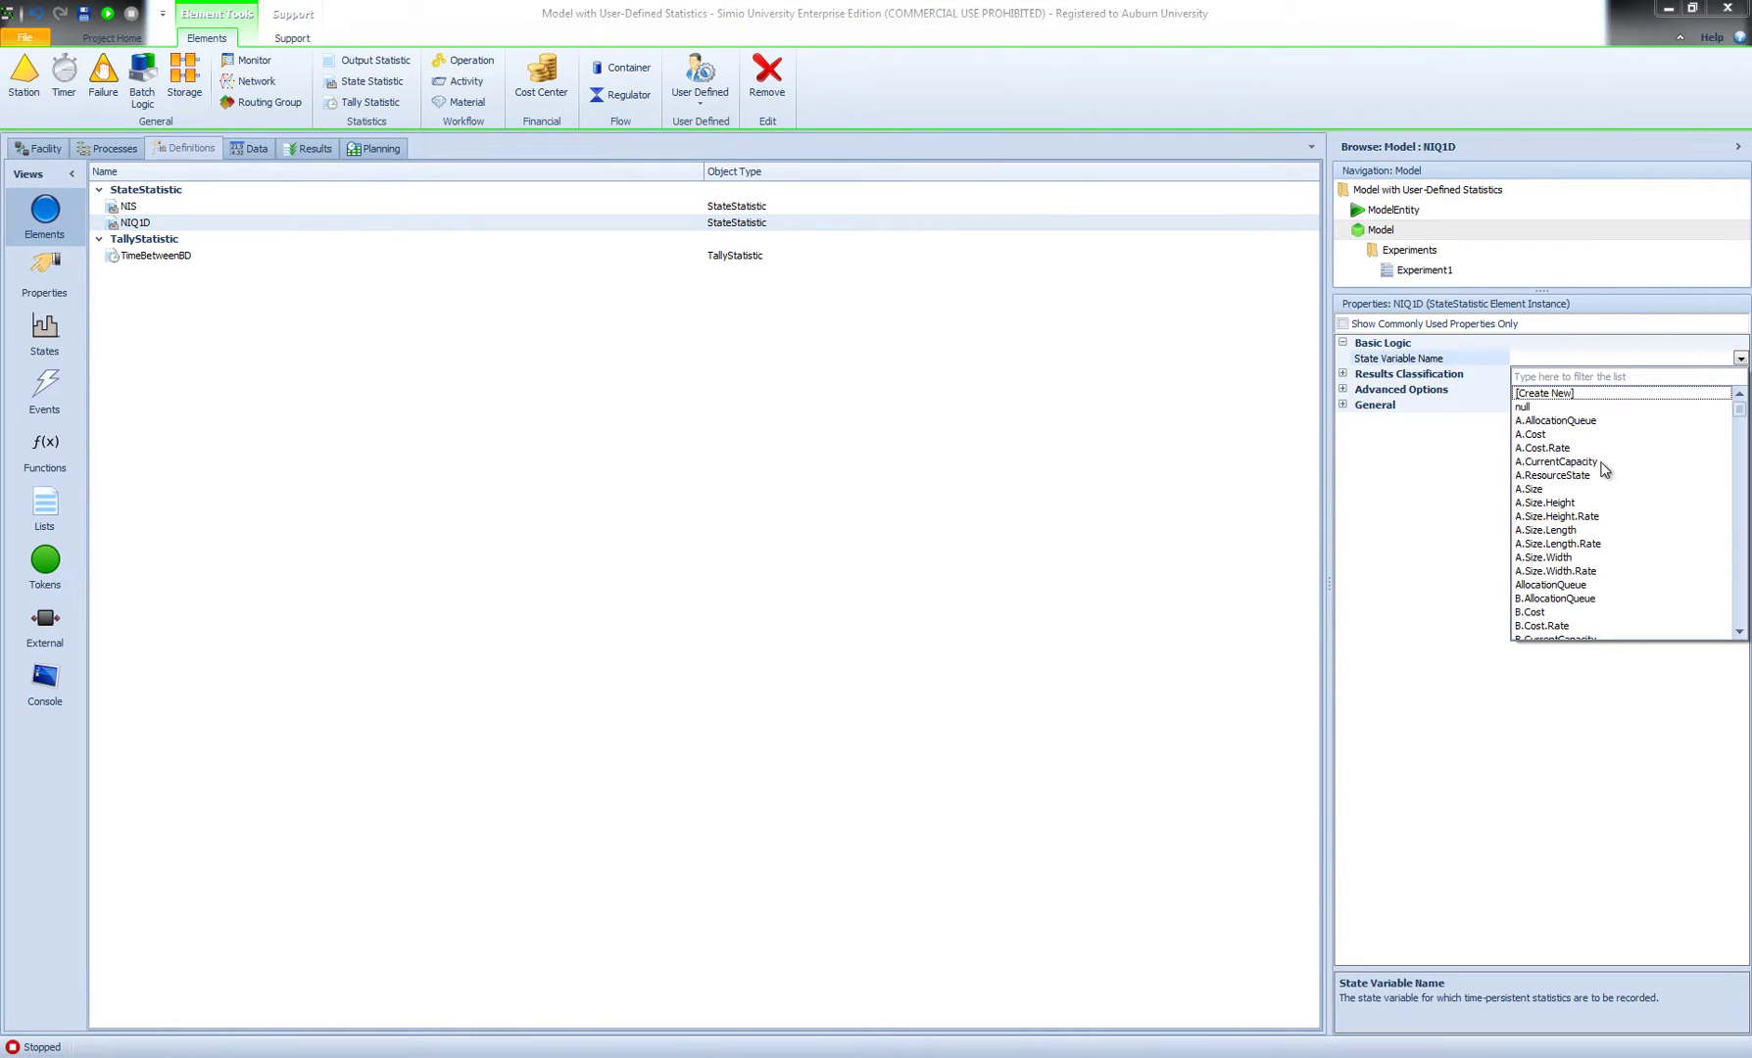
key("Down")
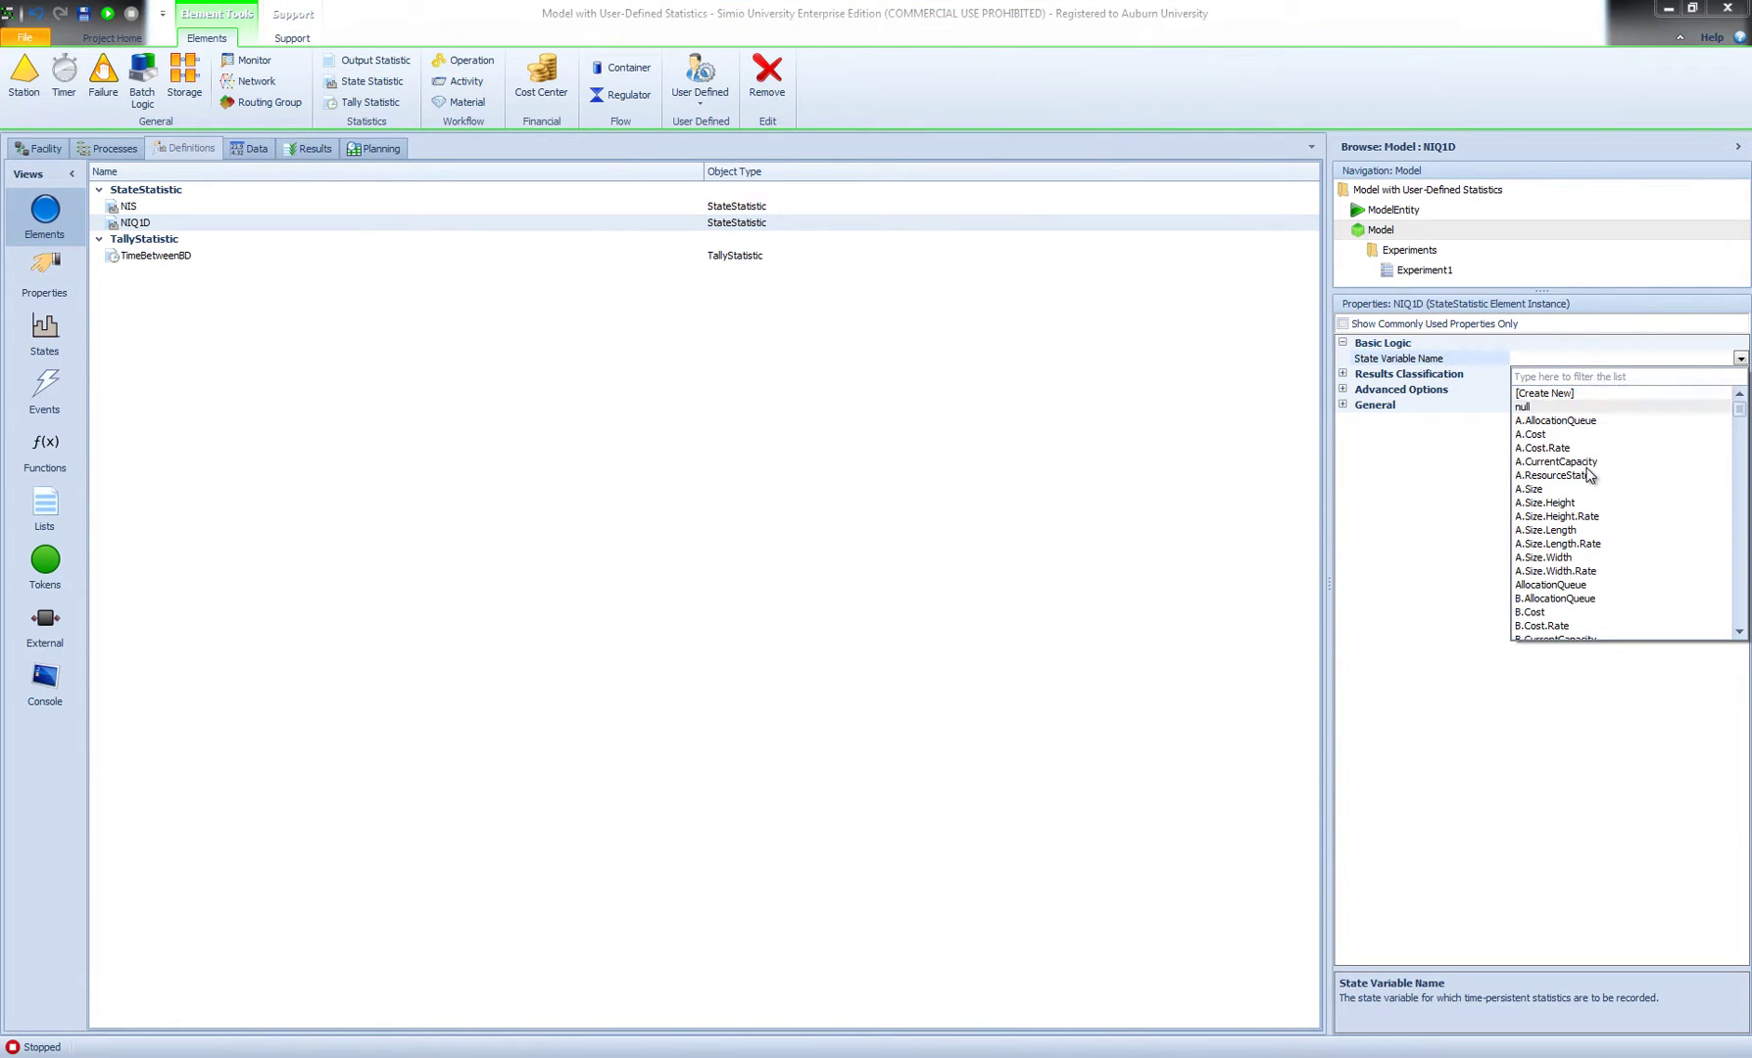
key("Page_Down")
key("Page_Down")
key("Page_Down")
key("Page_Down")
key("Page_Down")
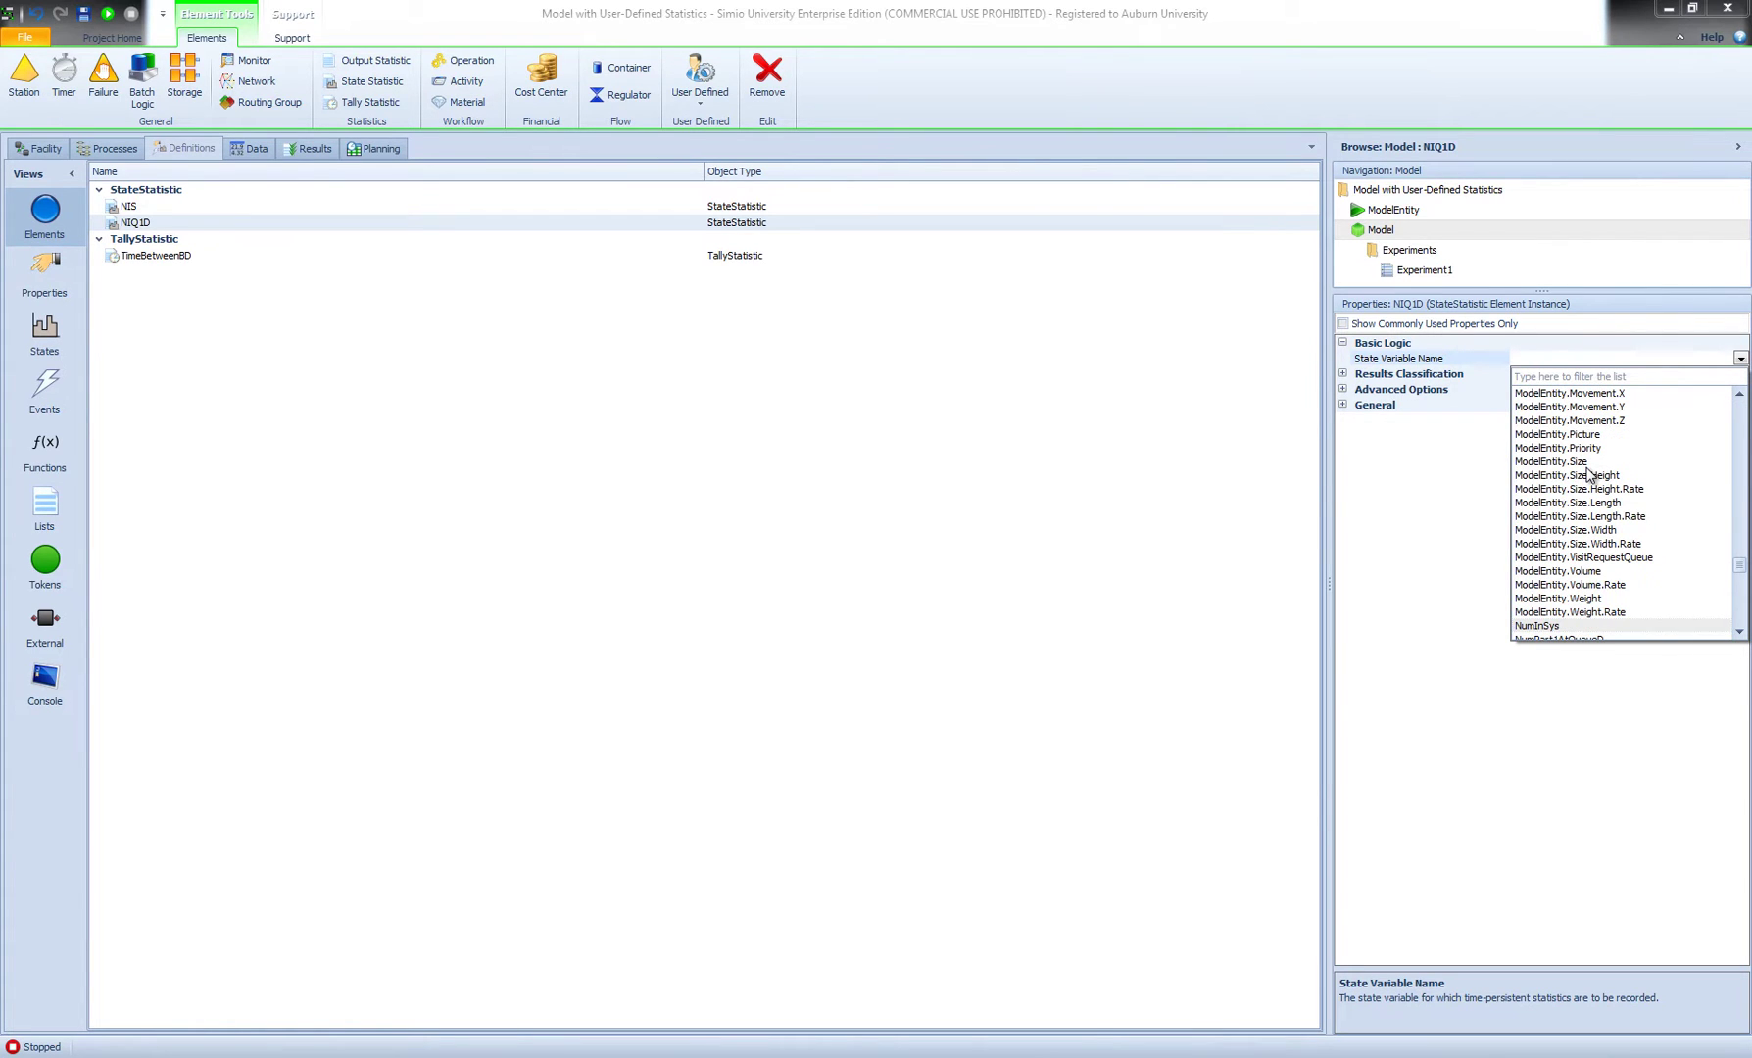
scroll(1632, 515, "down", 1)
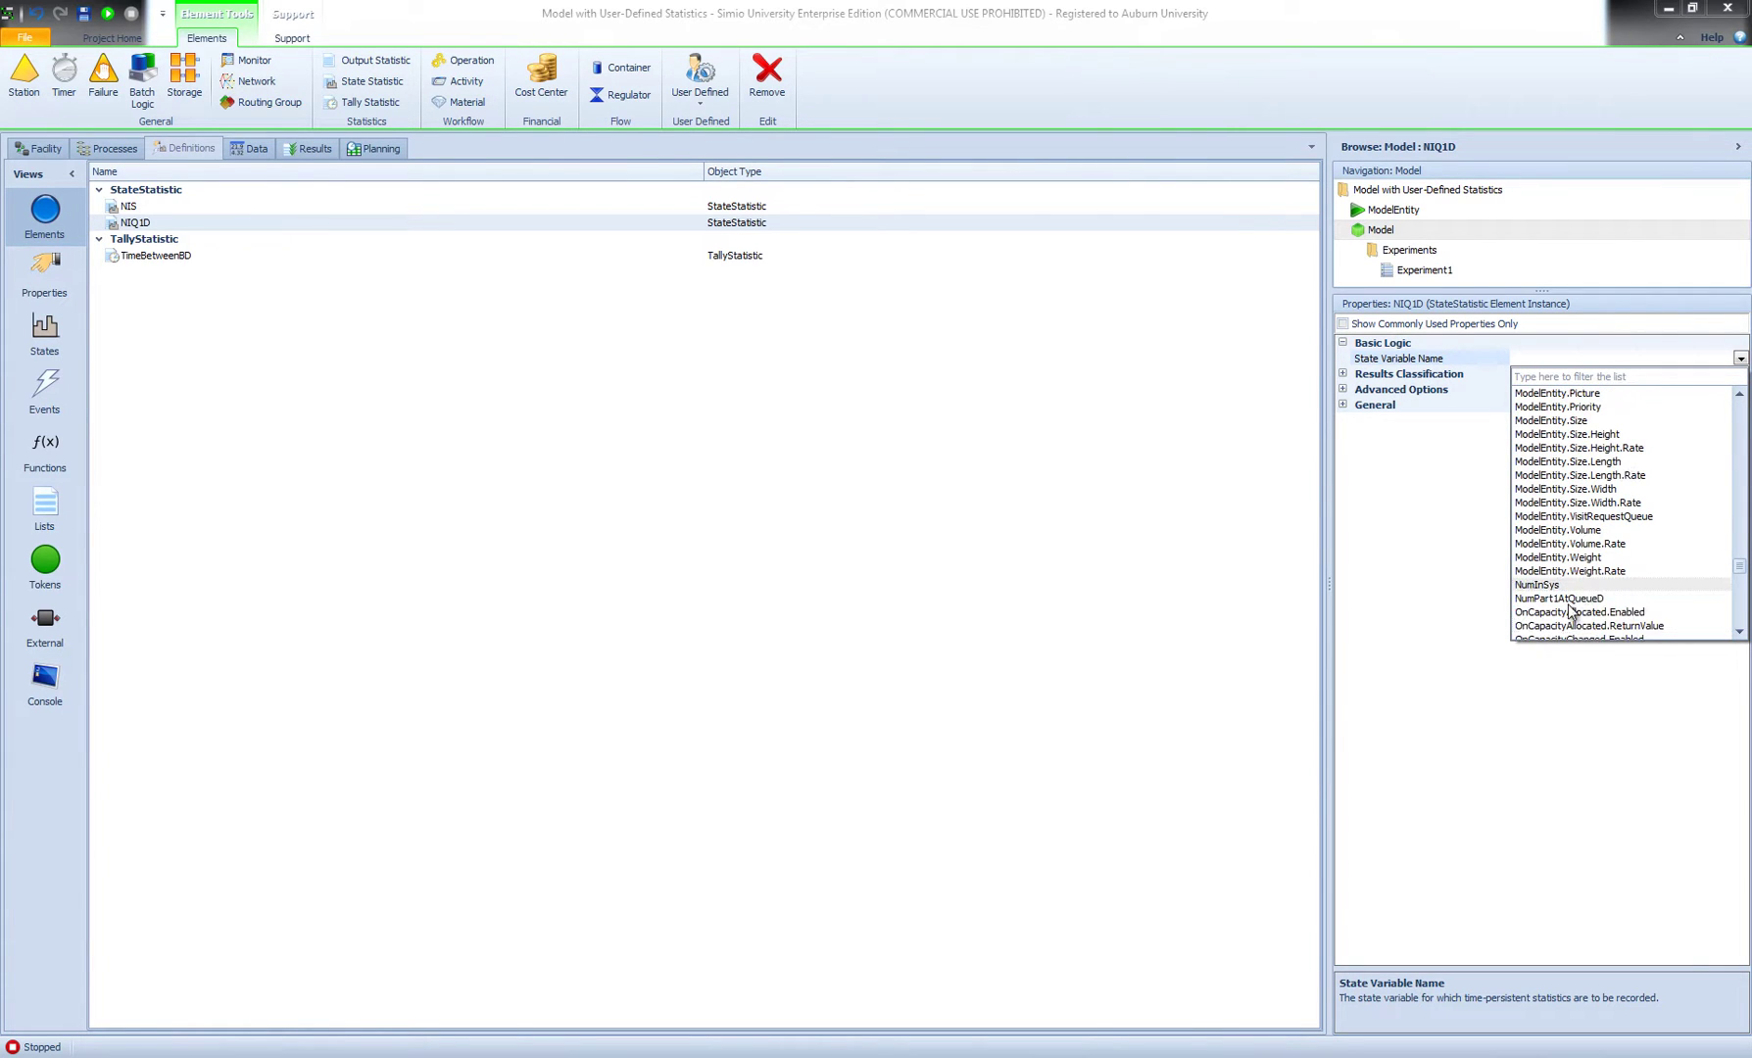
left_click(1558, 599)
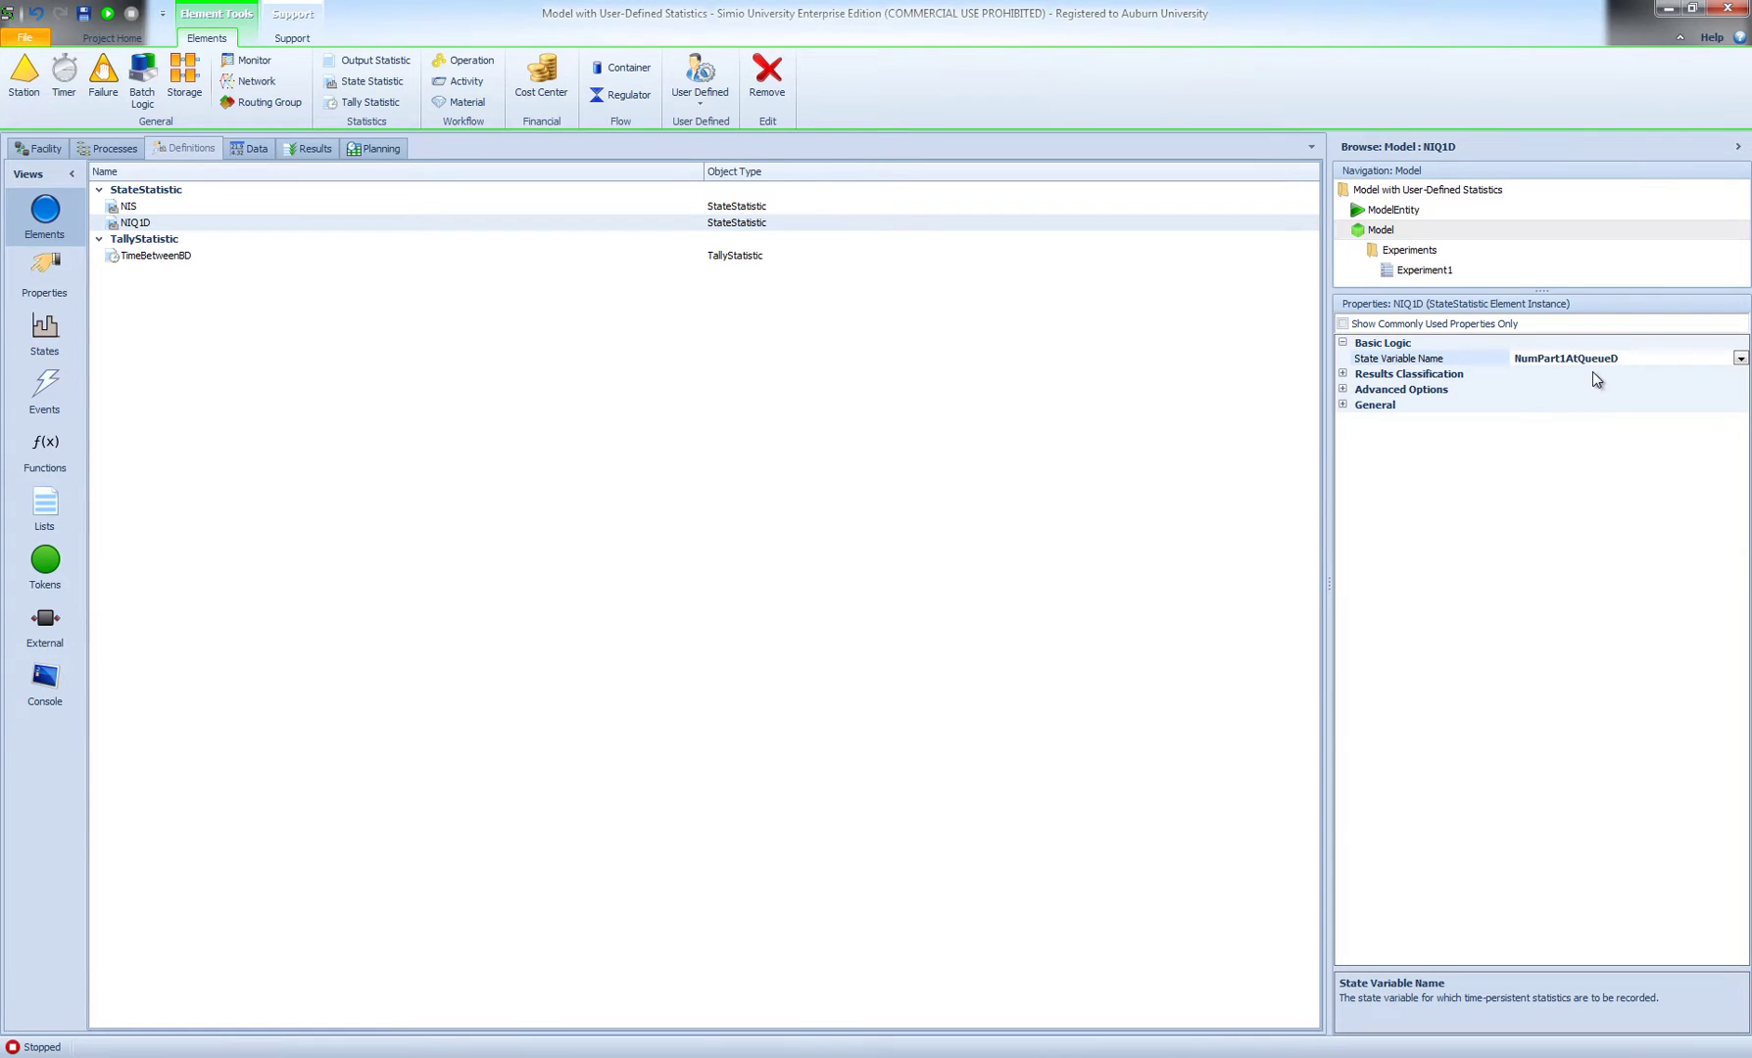
left_click(1078, 639)
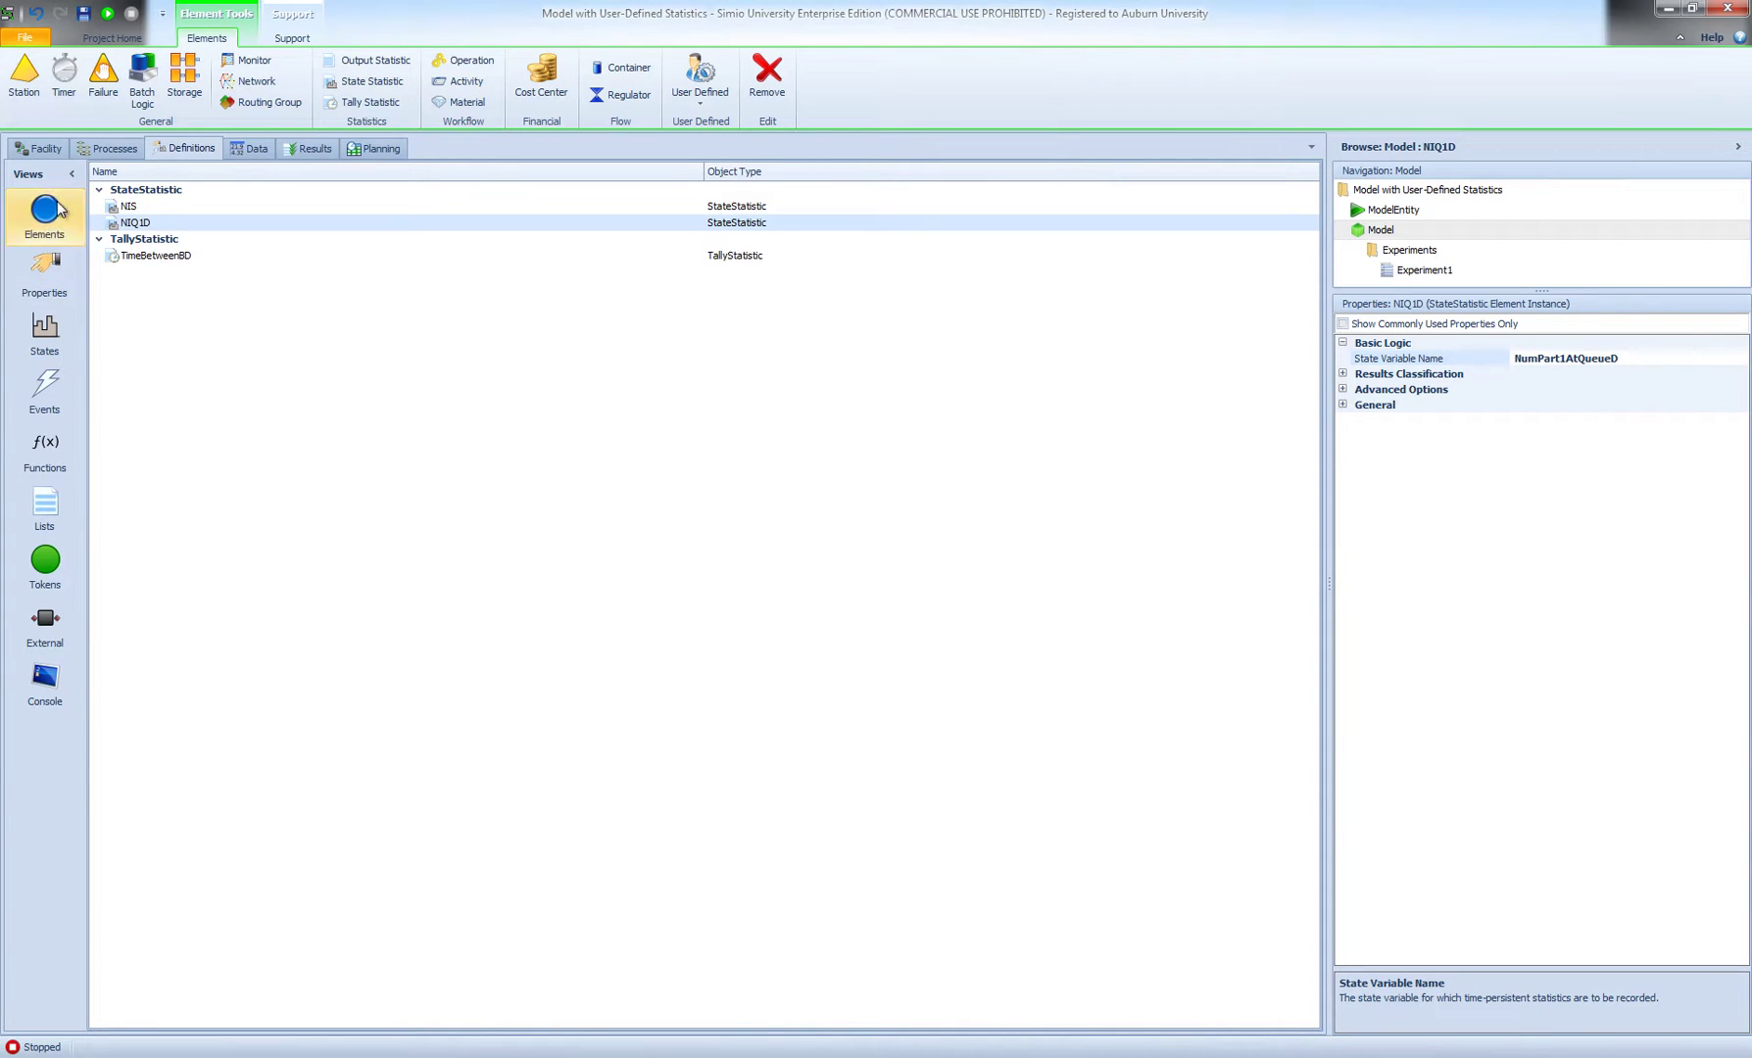
Fast-forward the model through its 50-hour run and examine the NIQ1D statistic in the results pivot grid
left_click(37, 151)
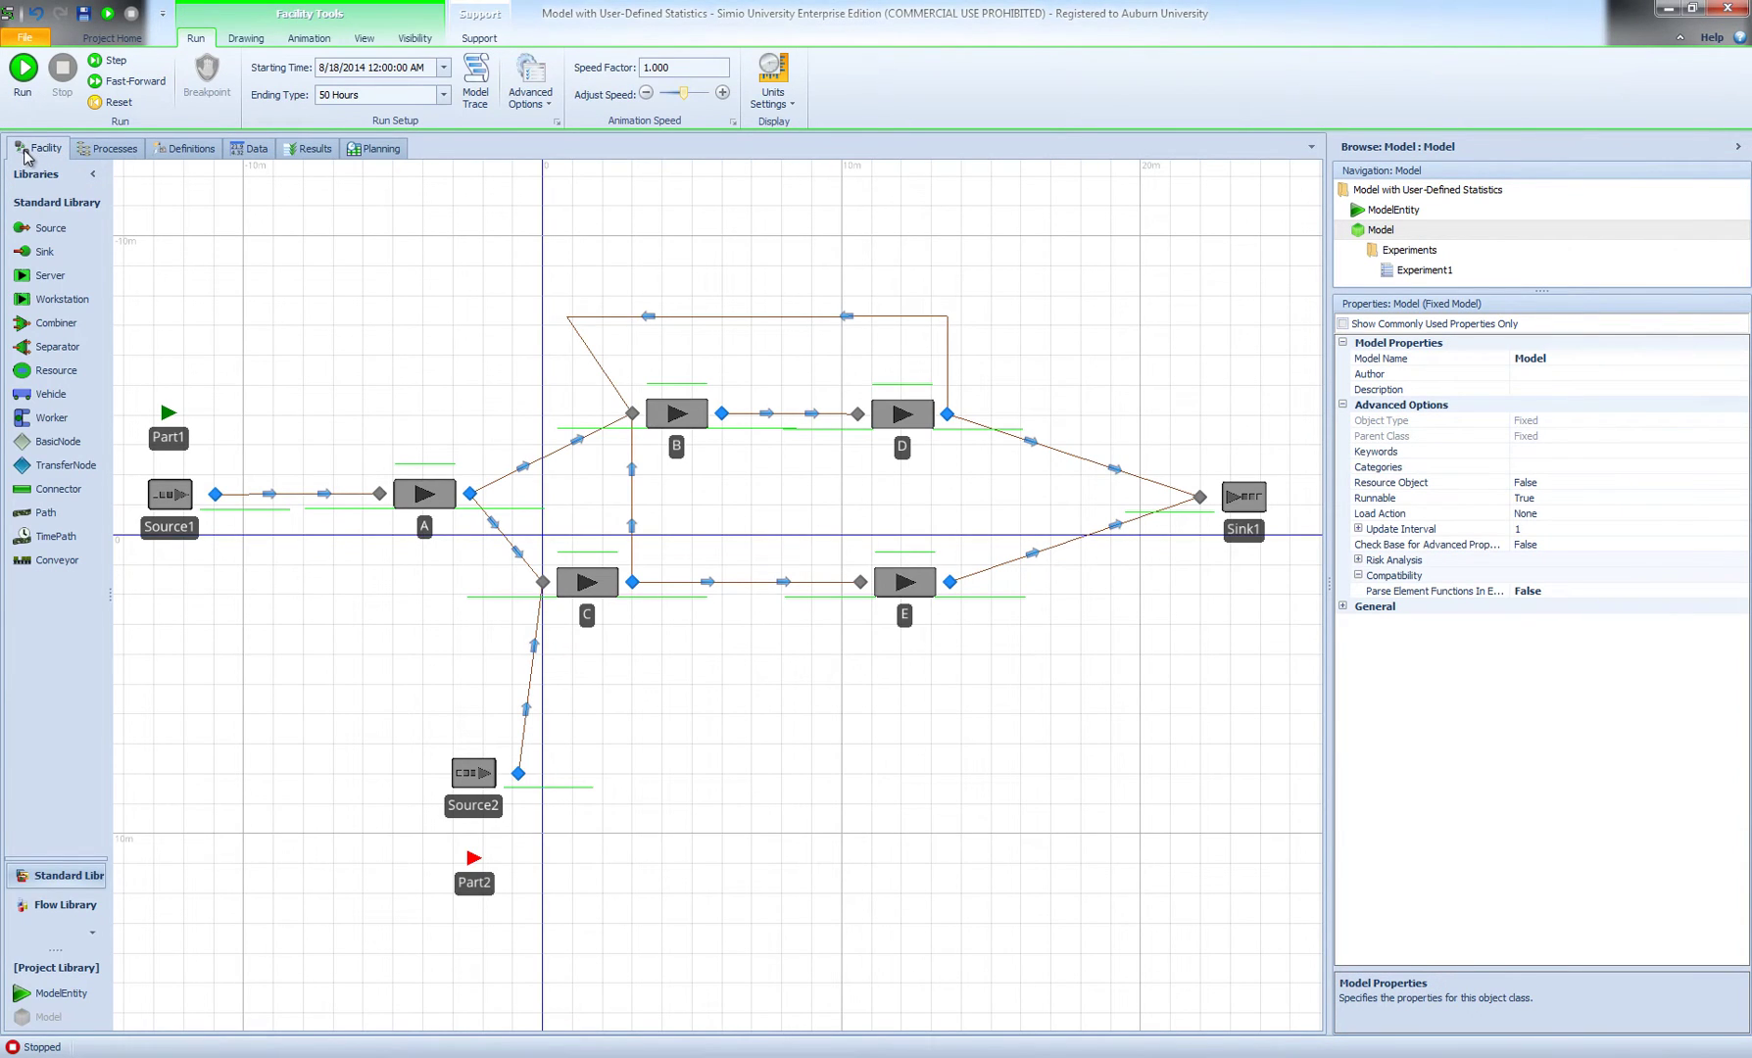
left_click(119, 83)
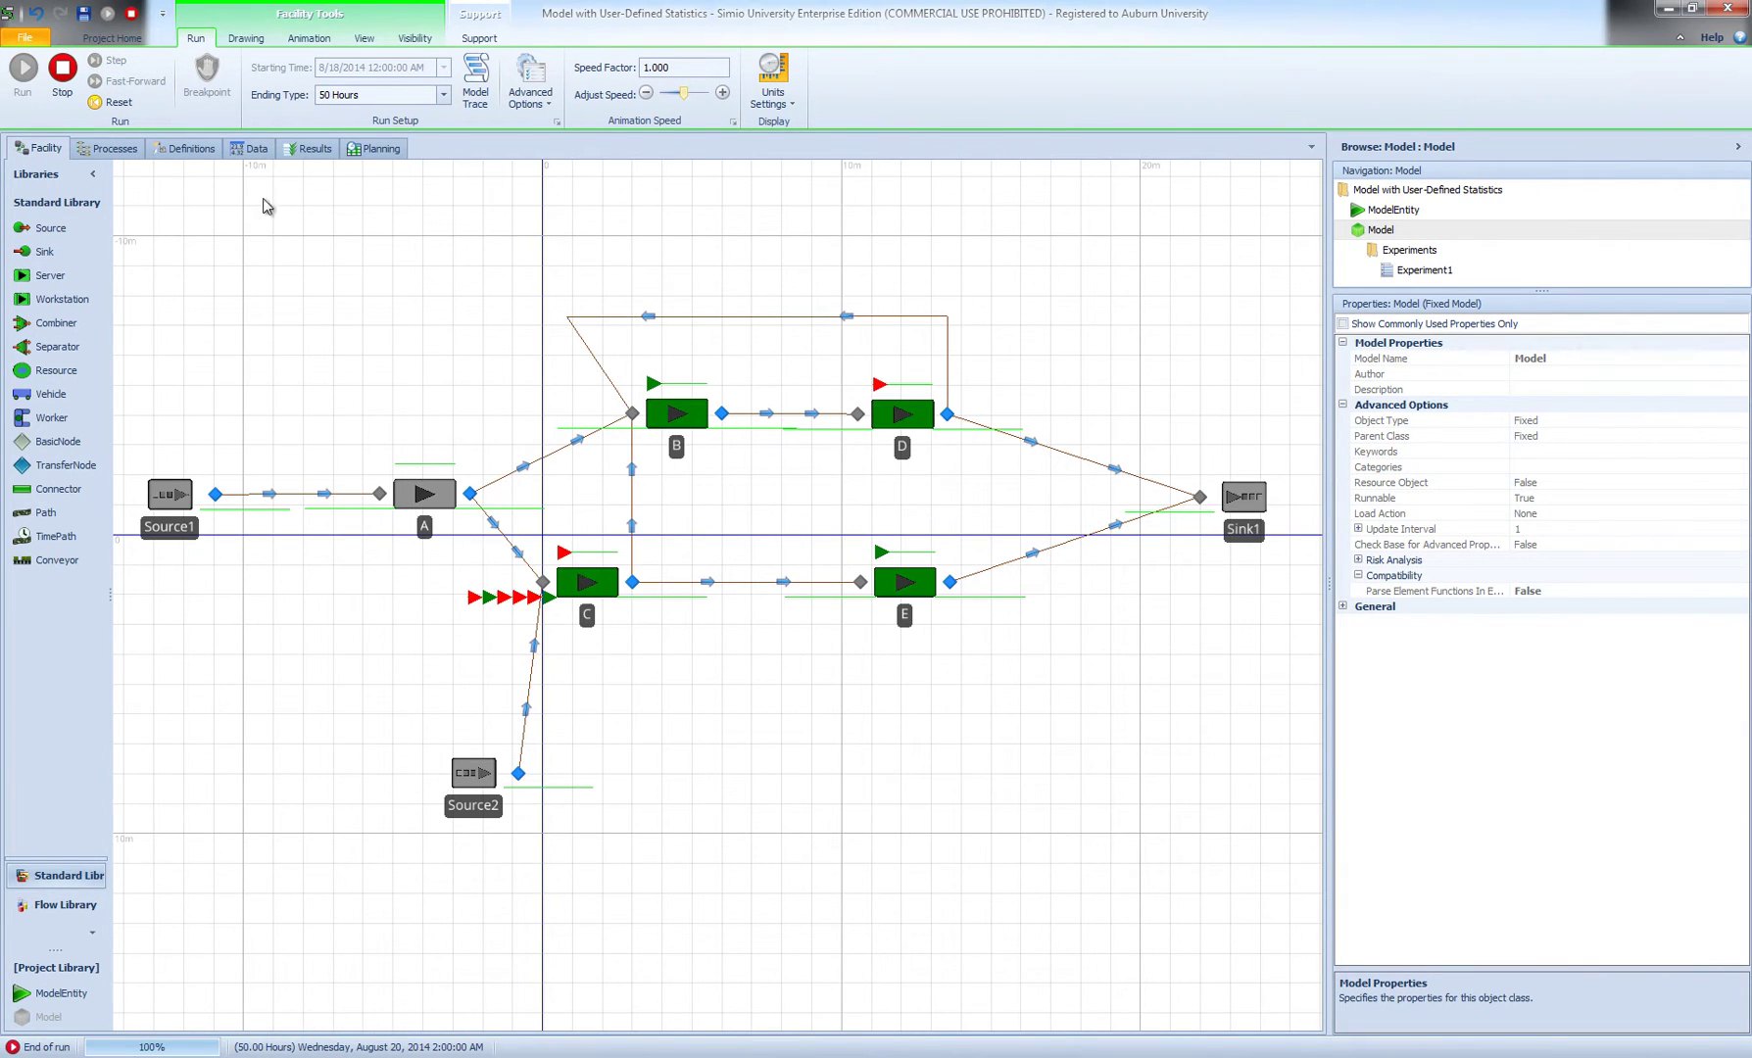
left_click(312, 148)
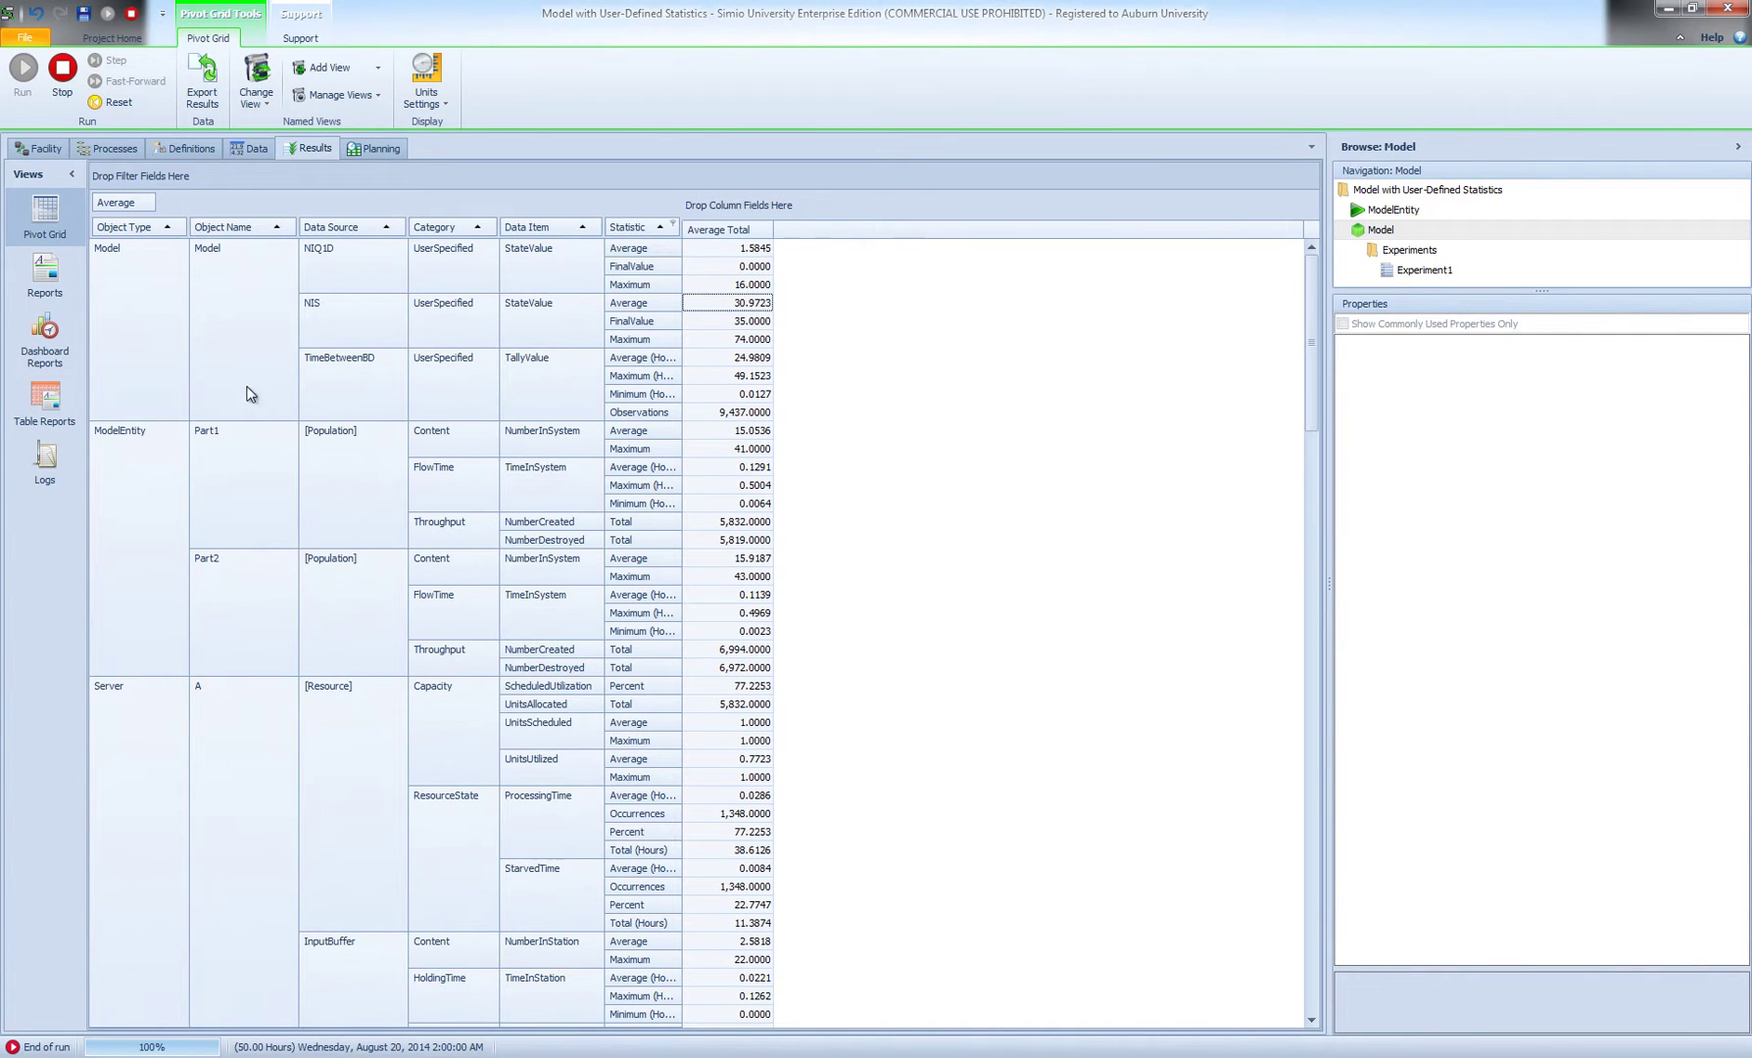
left_click(338, 267)
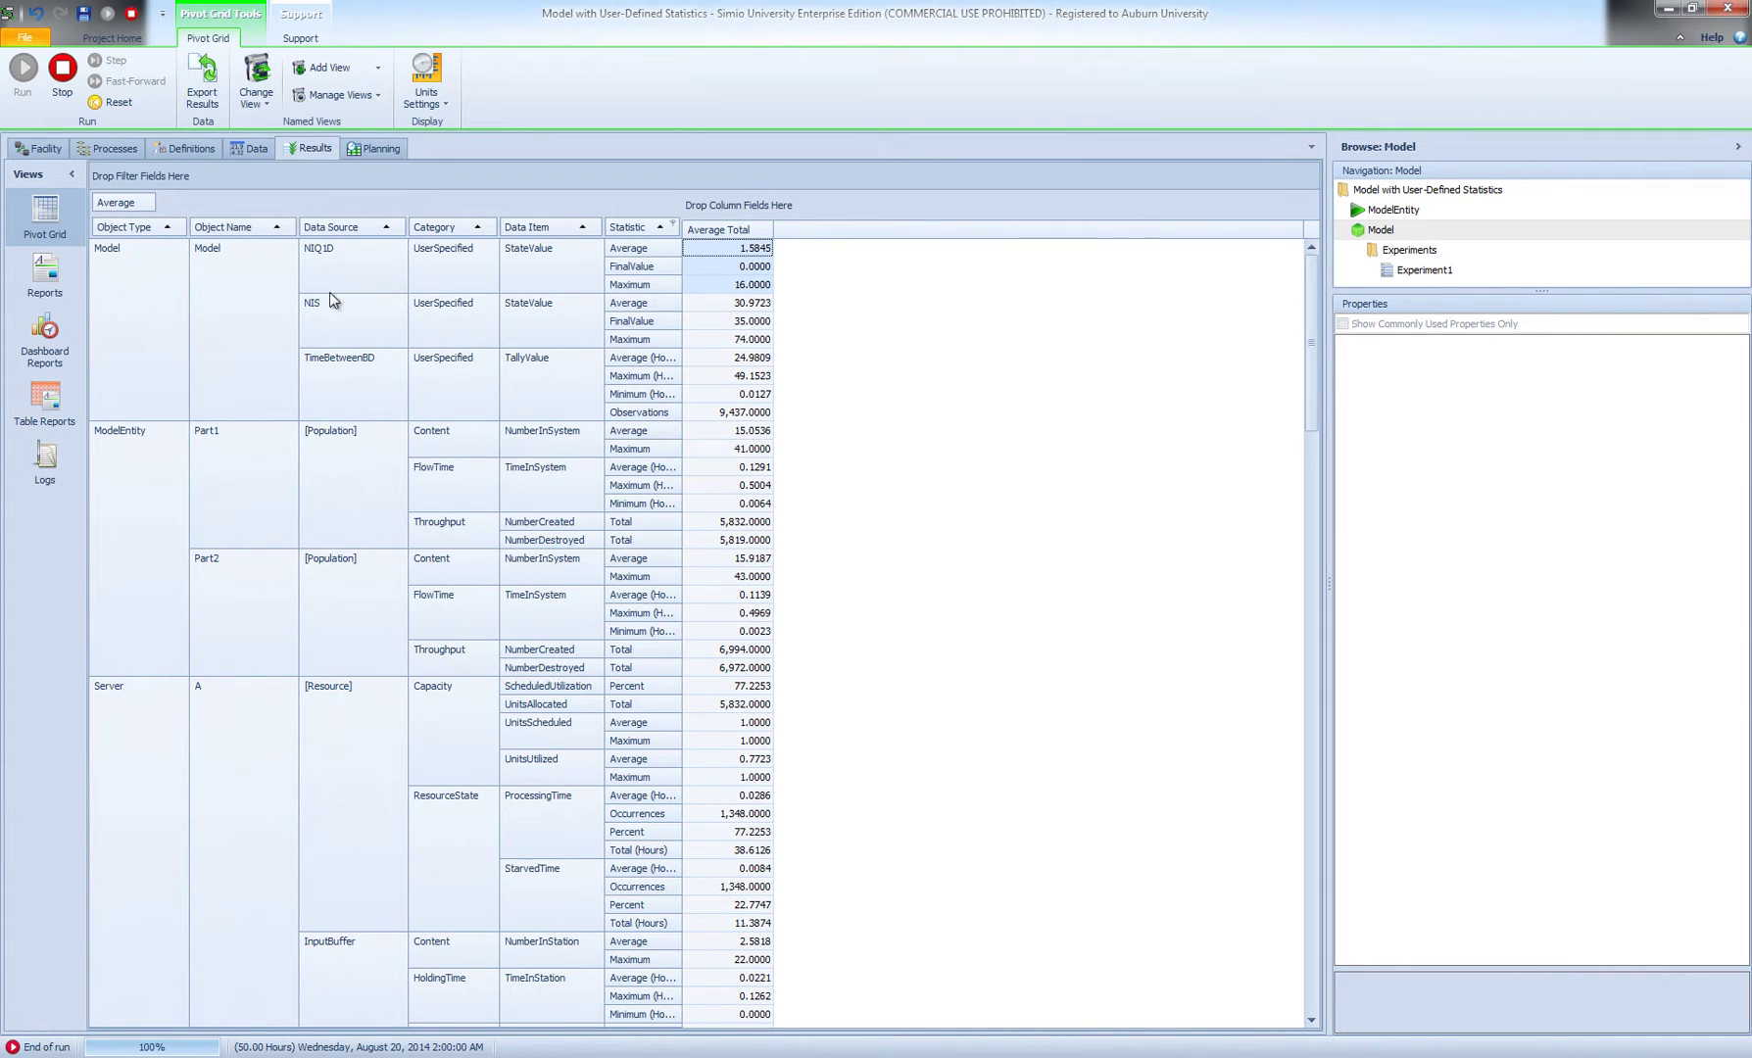
Filter the pivot grid's object names to exclude servers A, B and C
left_click(290, 226)
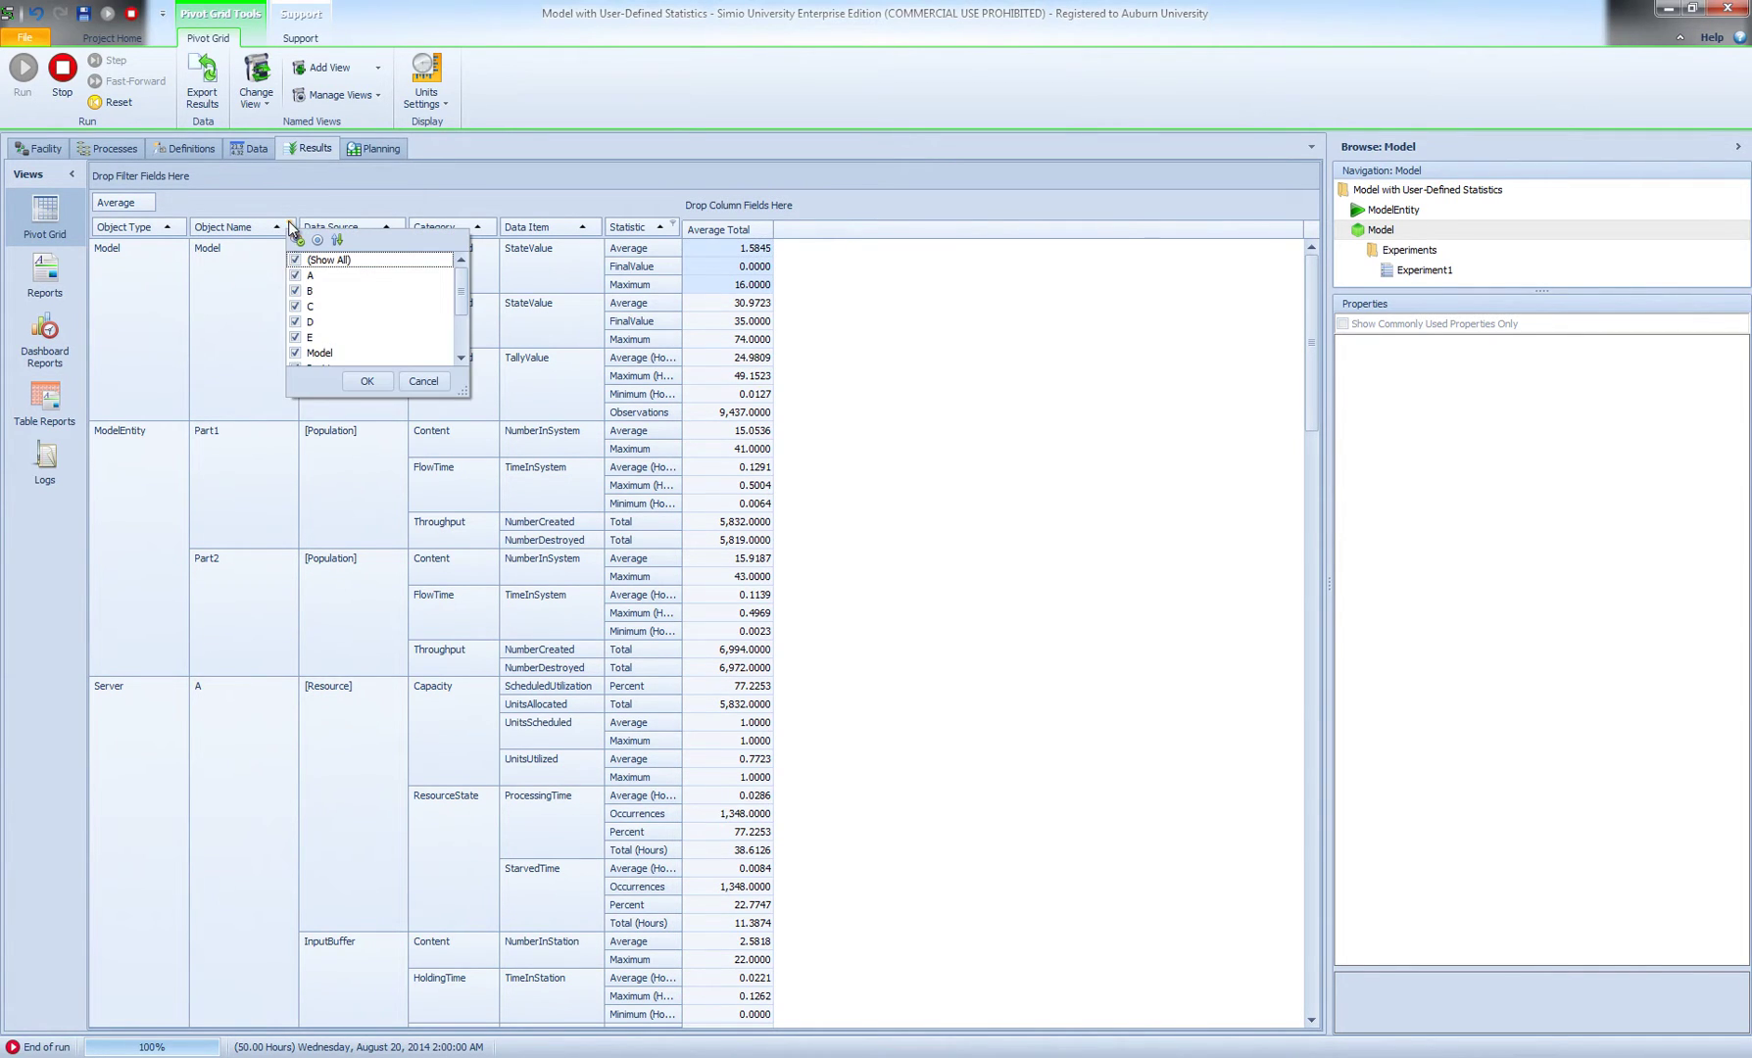
left_click(296, 275)
left_click(296, 291)
left_click(296, 306)
left_click(367, 381)
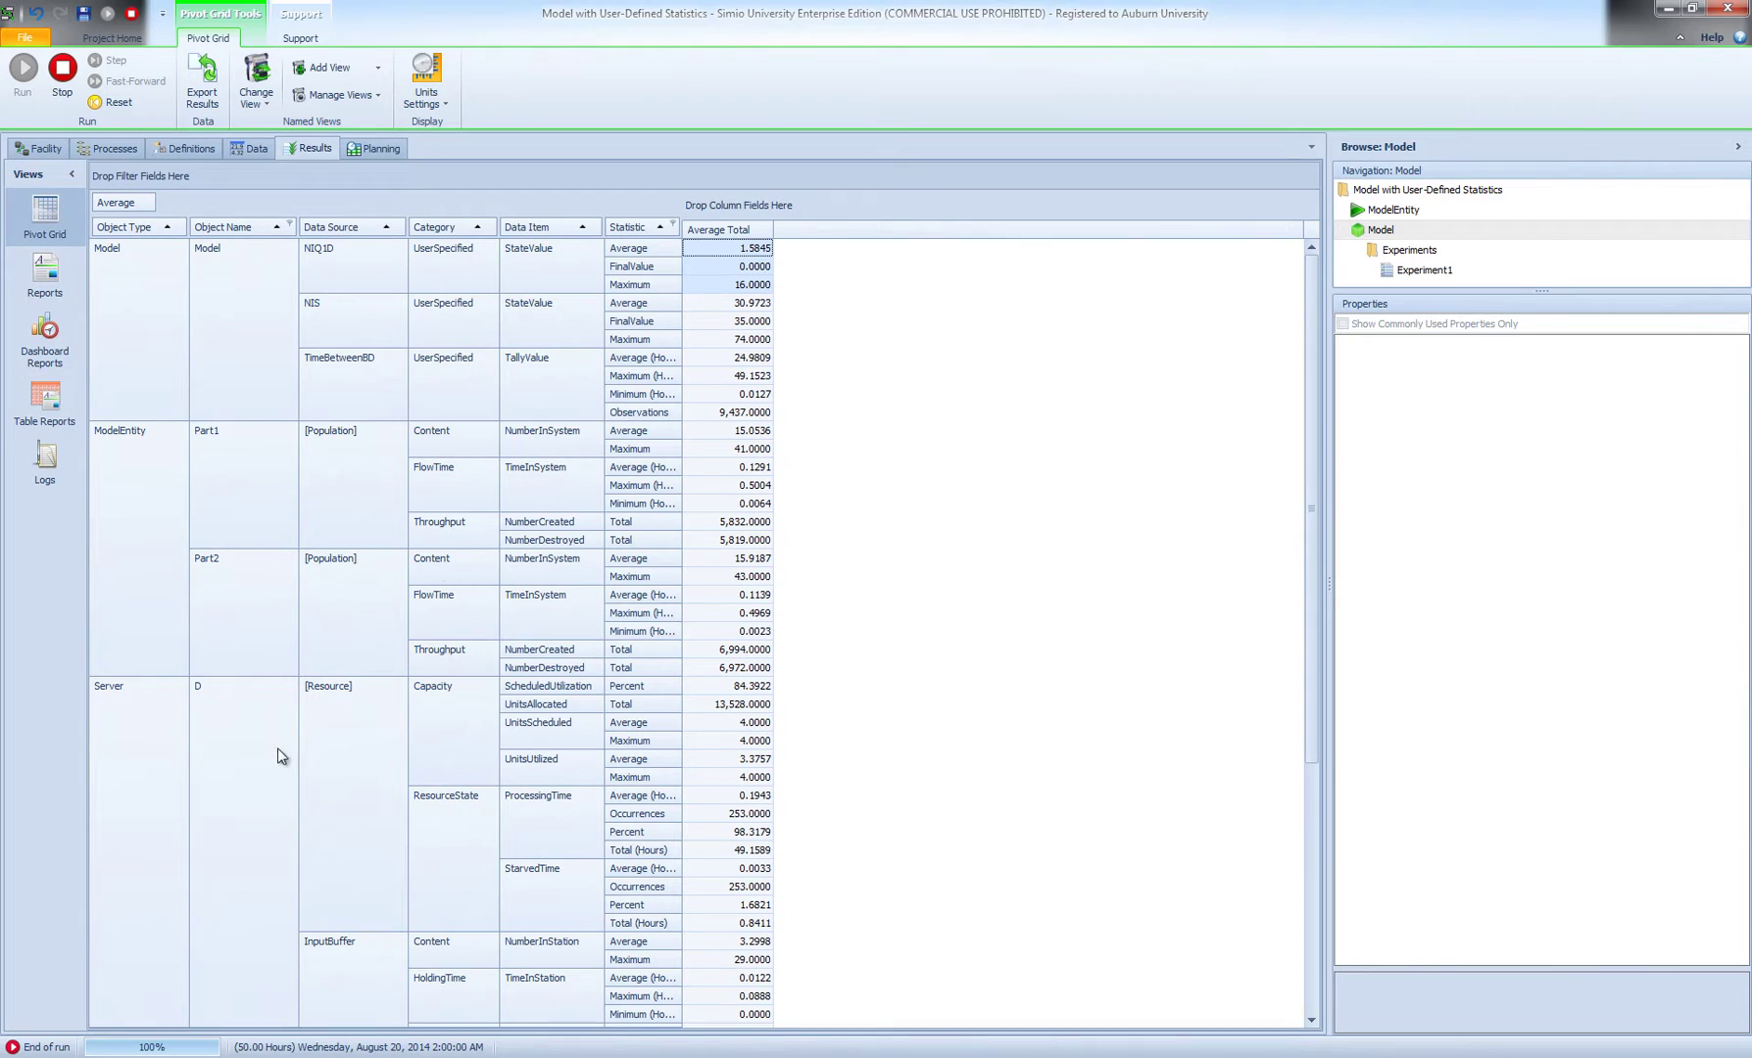
Examine the average NumberInStation of server D's InputBuffer in the results
left_click(238, 716)
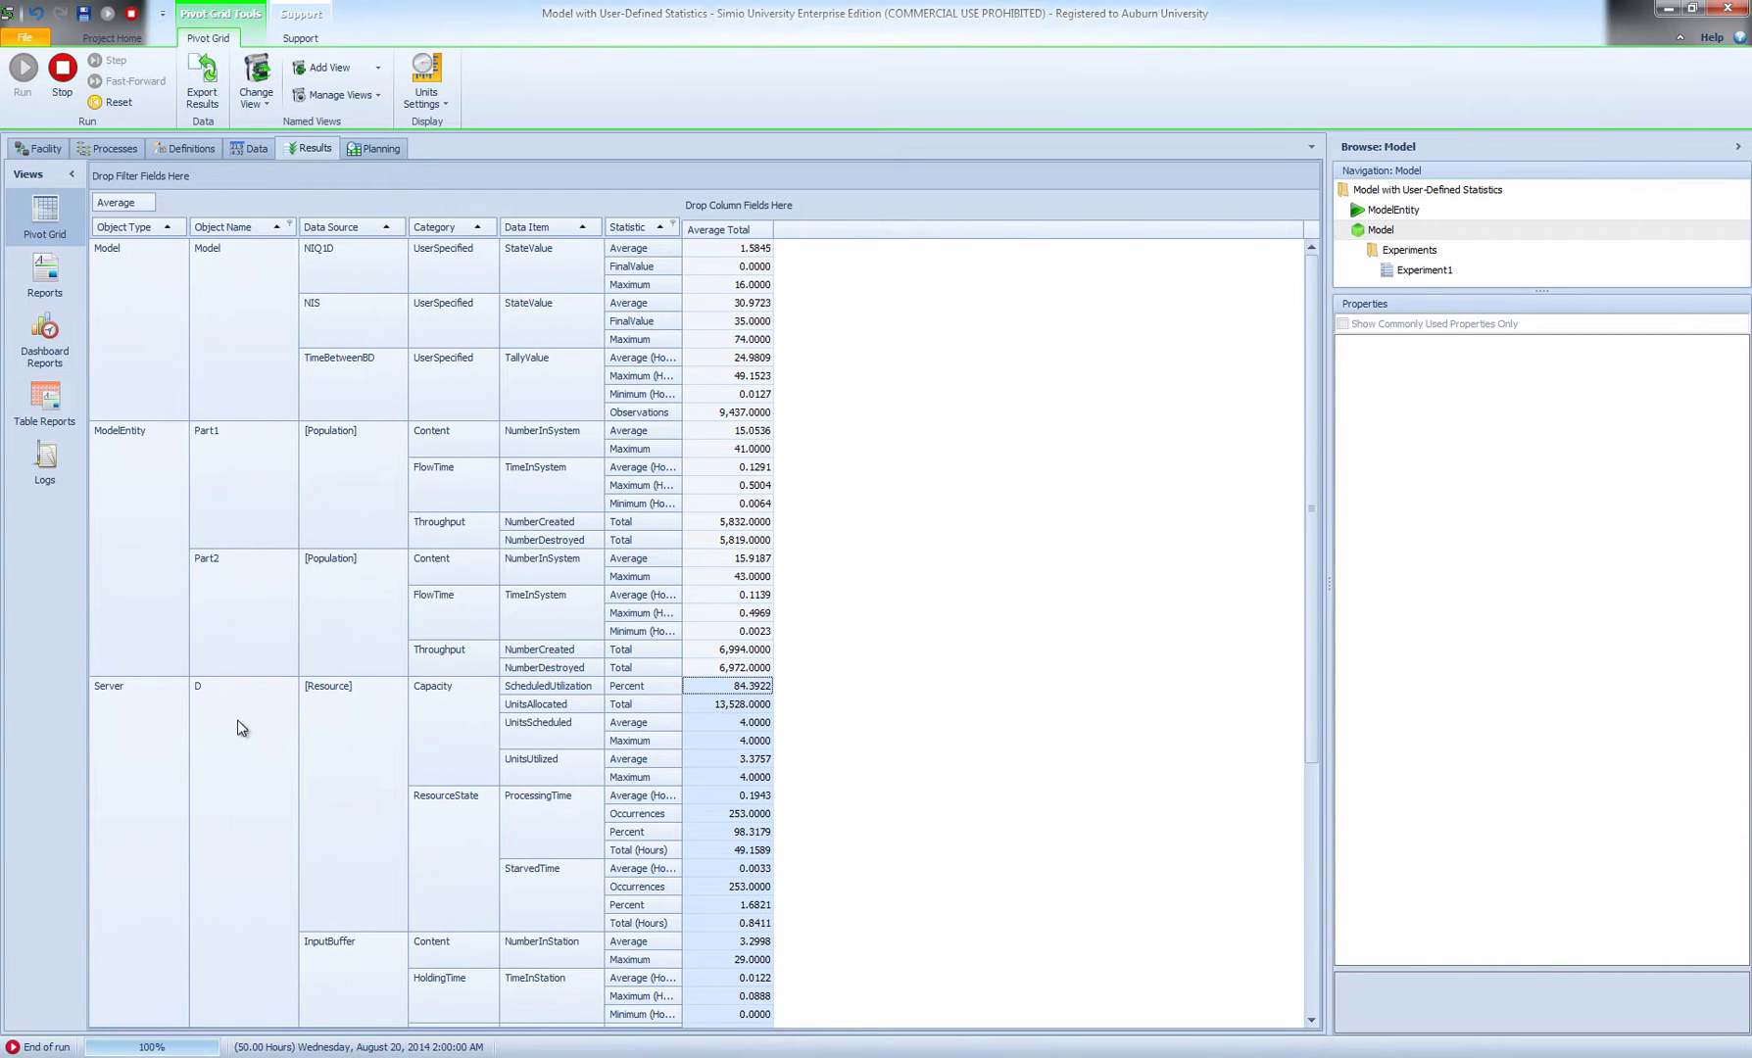
left_click(395, 937)
left_click(525, 943)
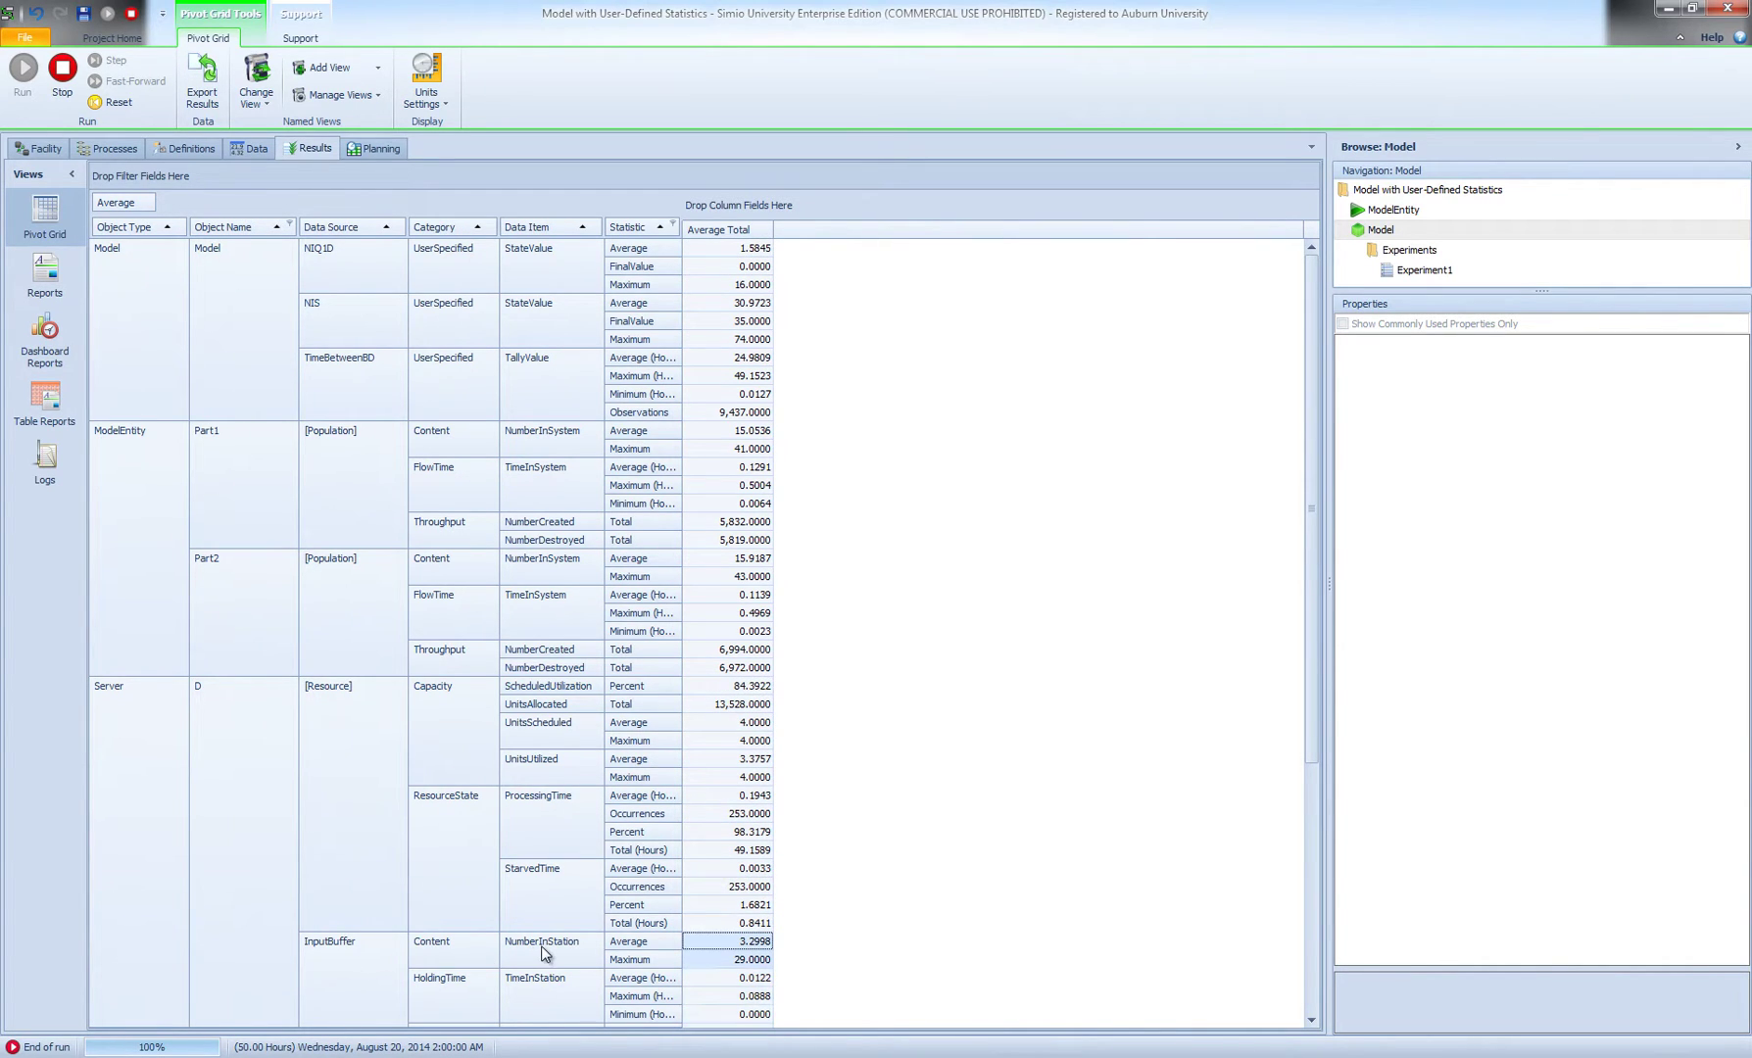
left_click(690, 943)
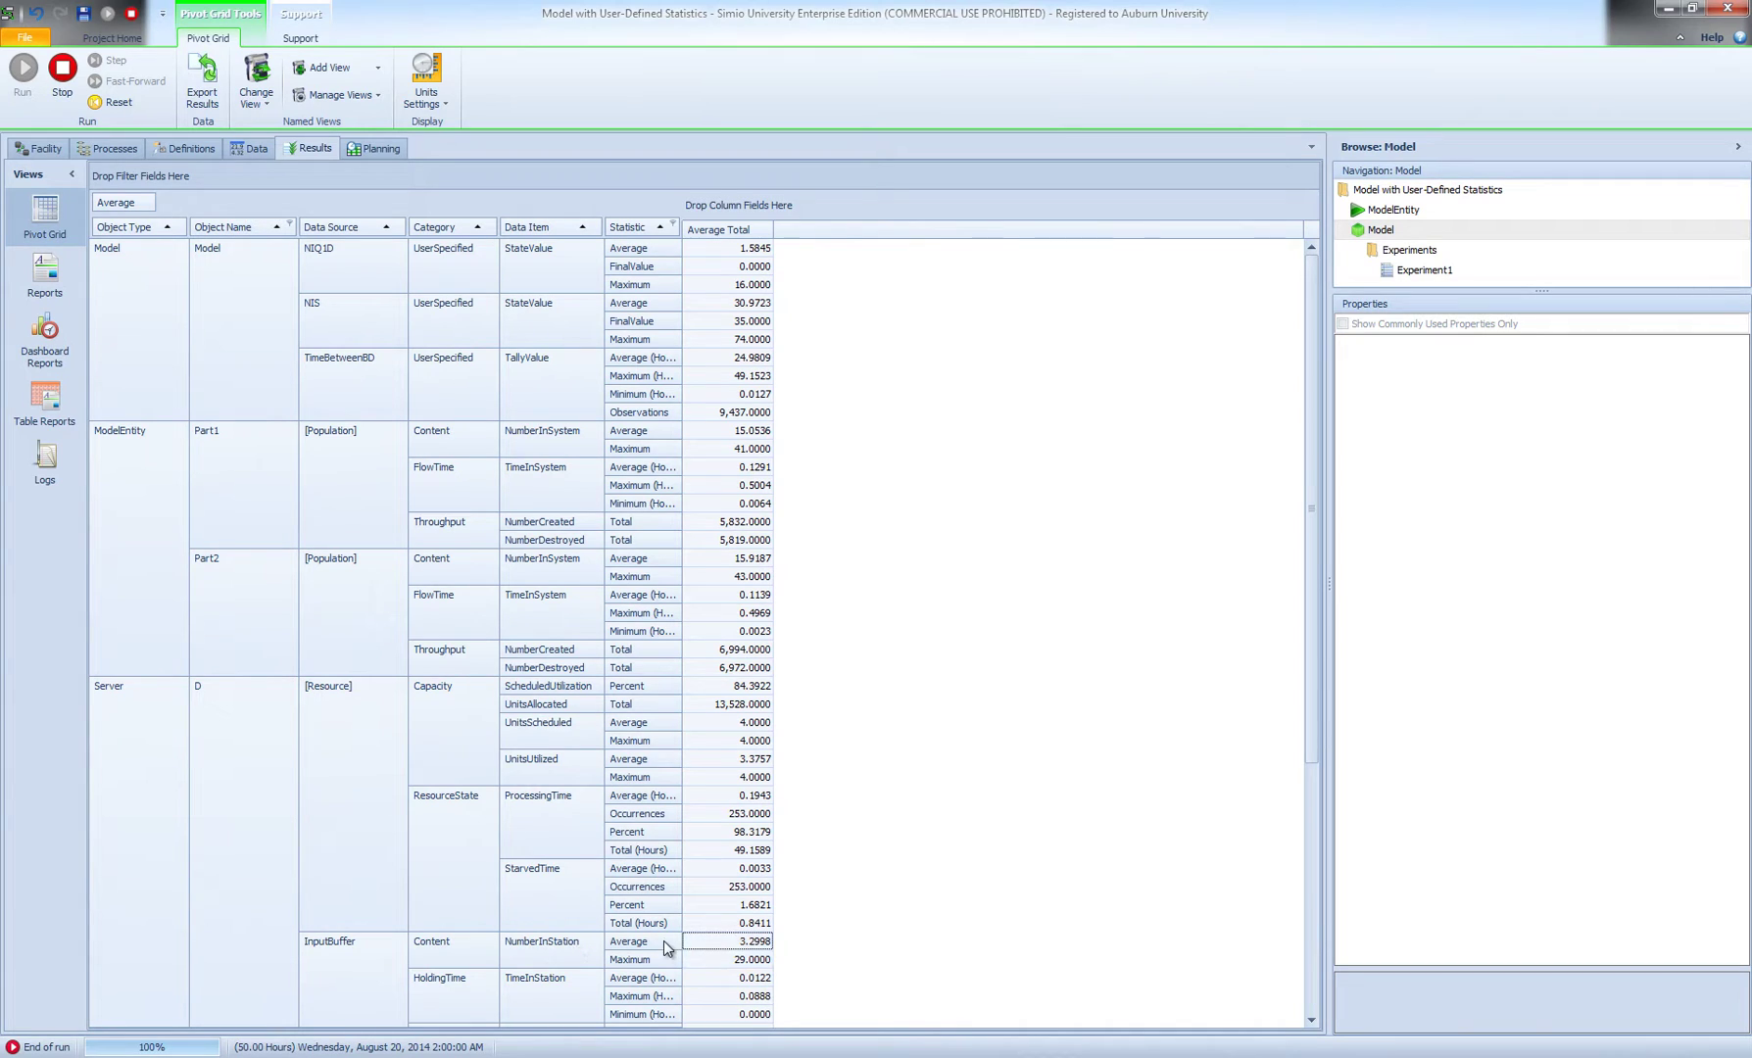
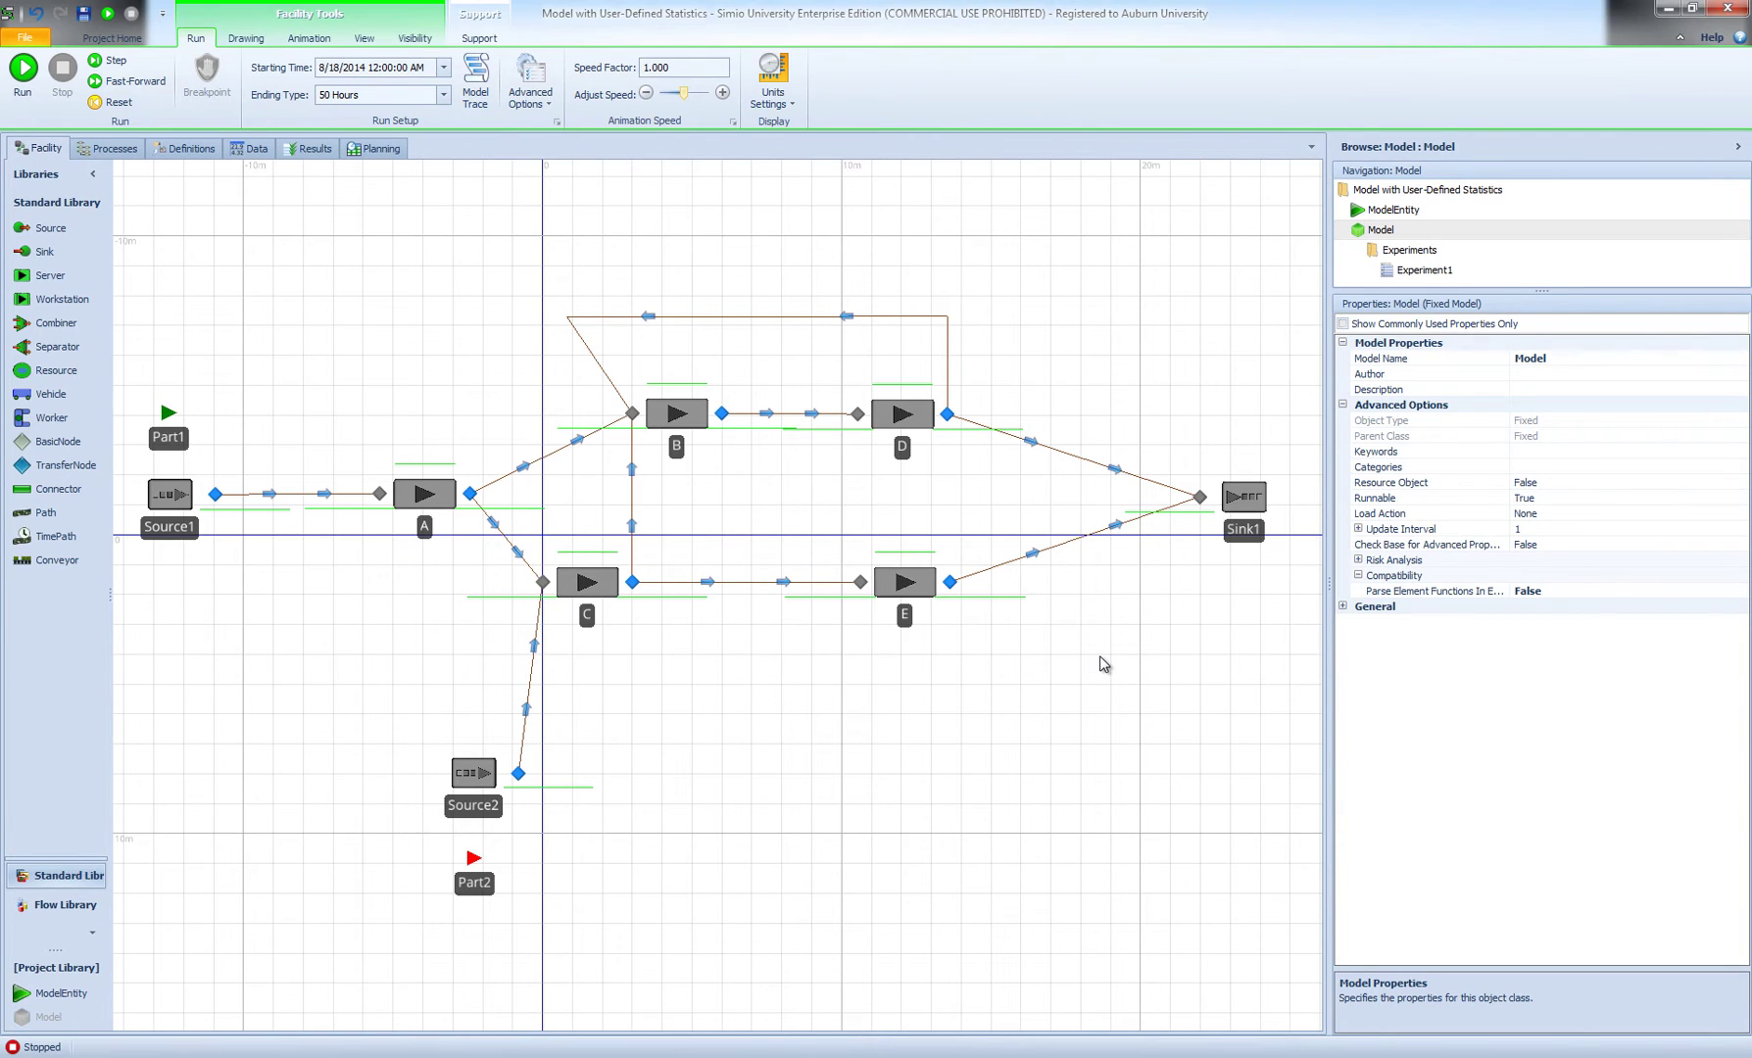
Add an integer state variable to the ModelEntity definitions and name it TimesProcessedOnD
left_click(1386, 211)
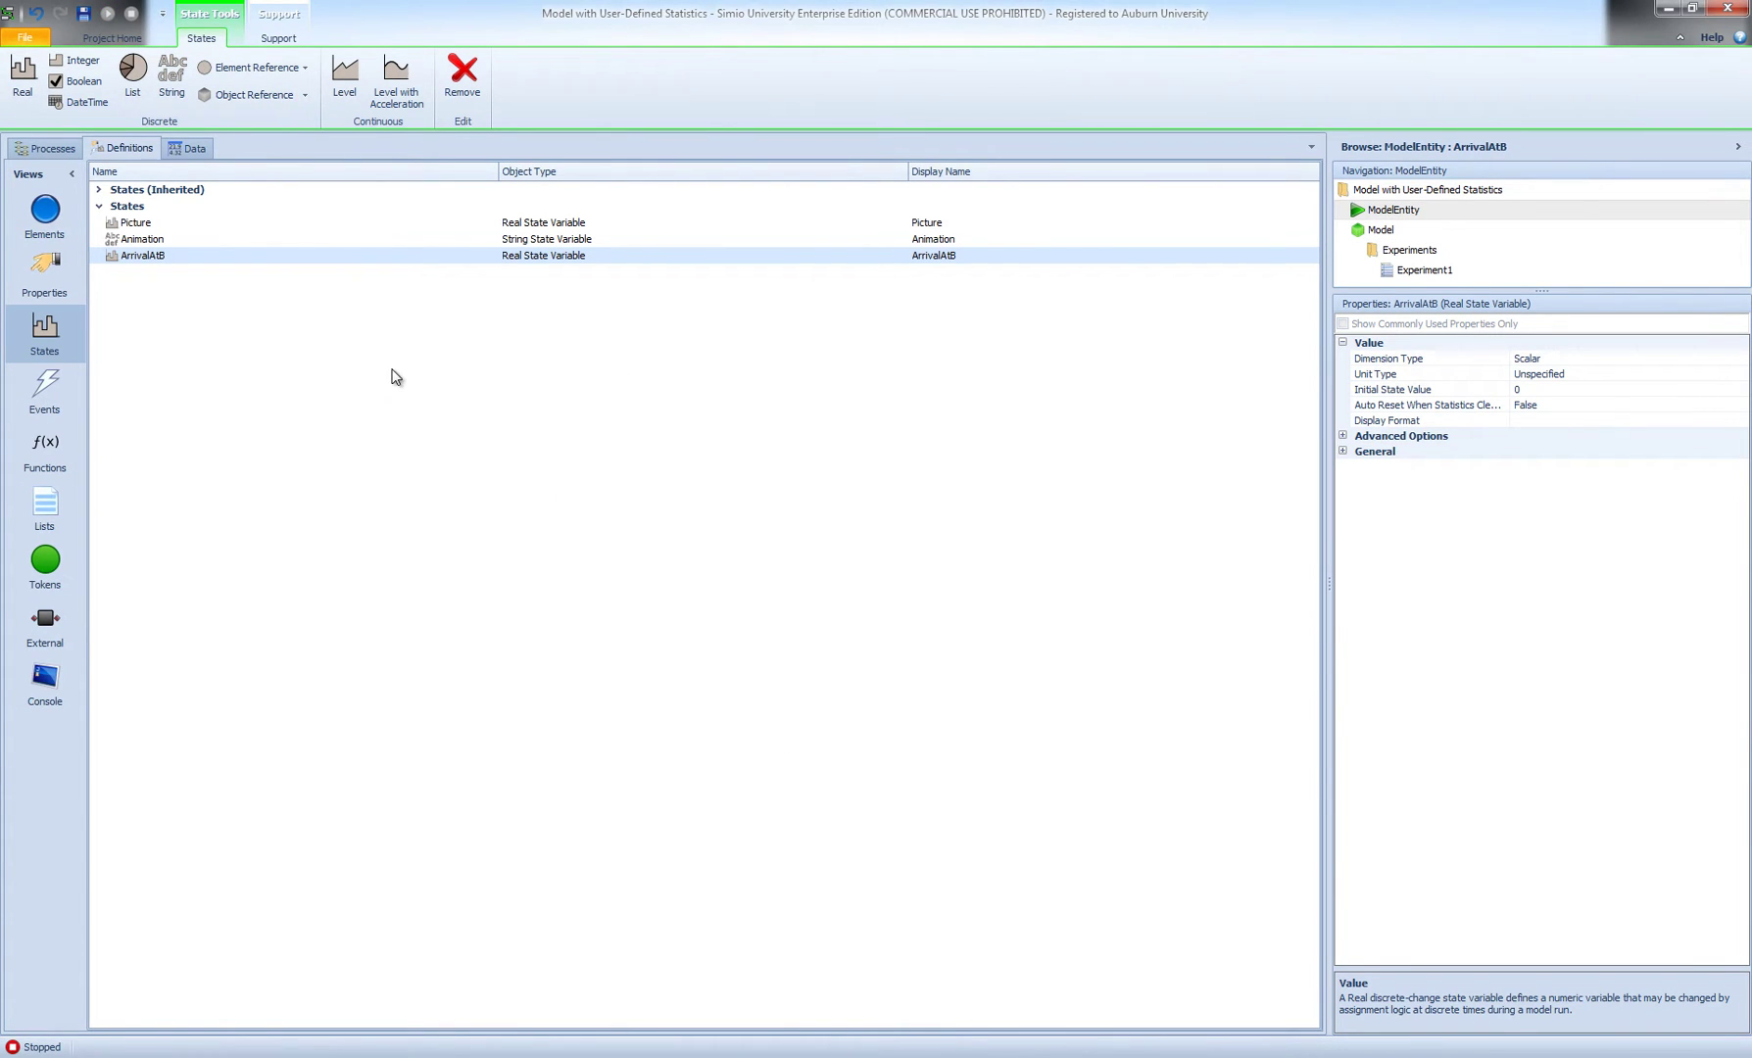
left_click(90, 67)
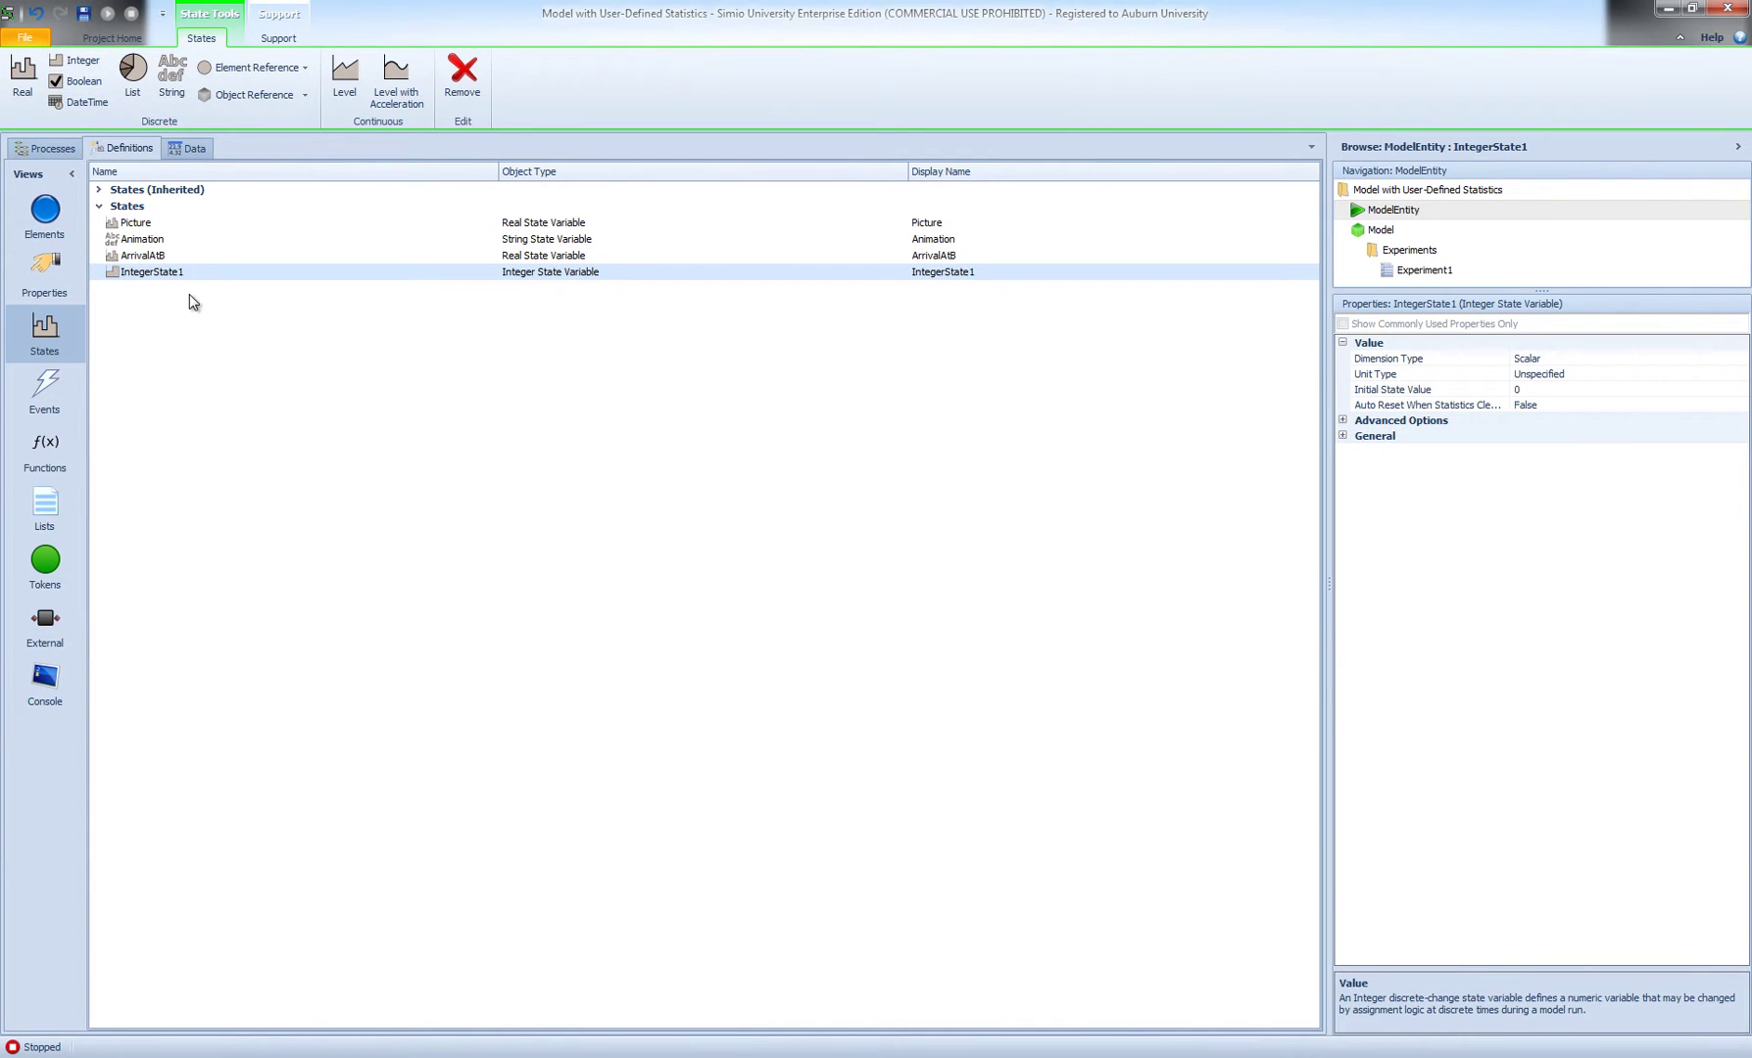
left_click(186, 271)
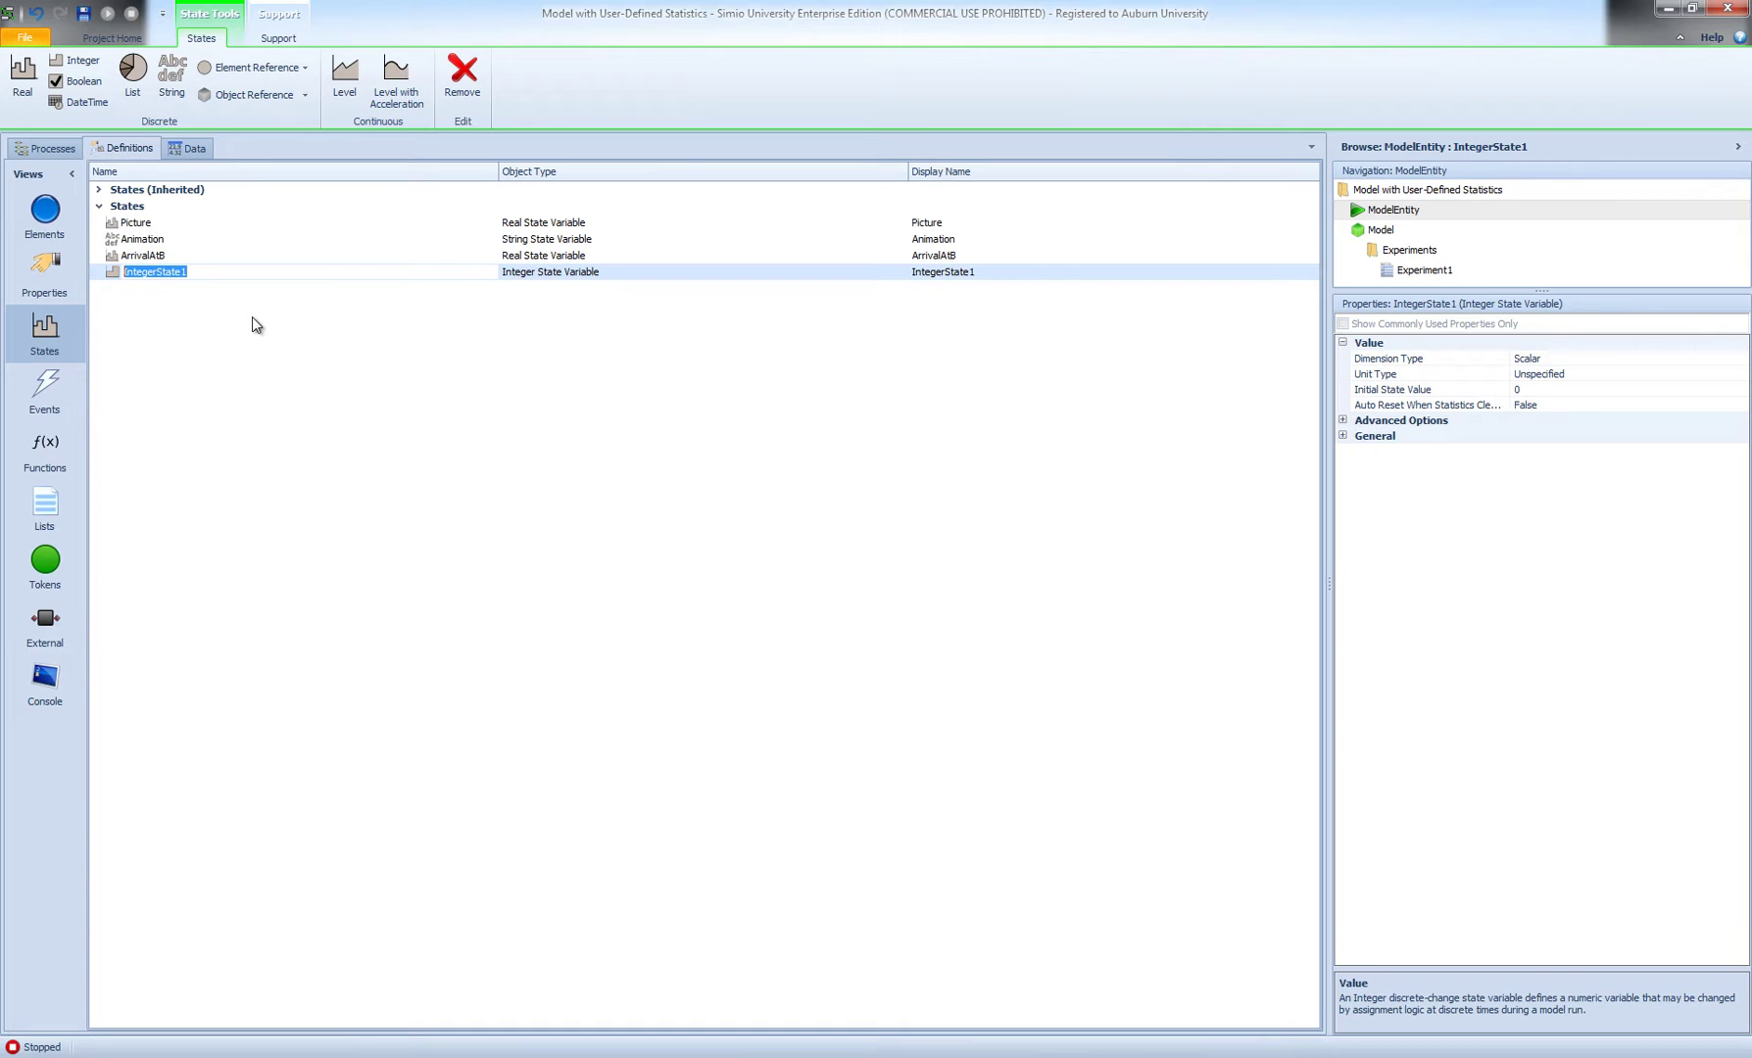
type("TimesProcessed")
key("Return")
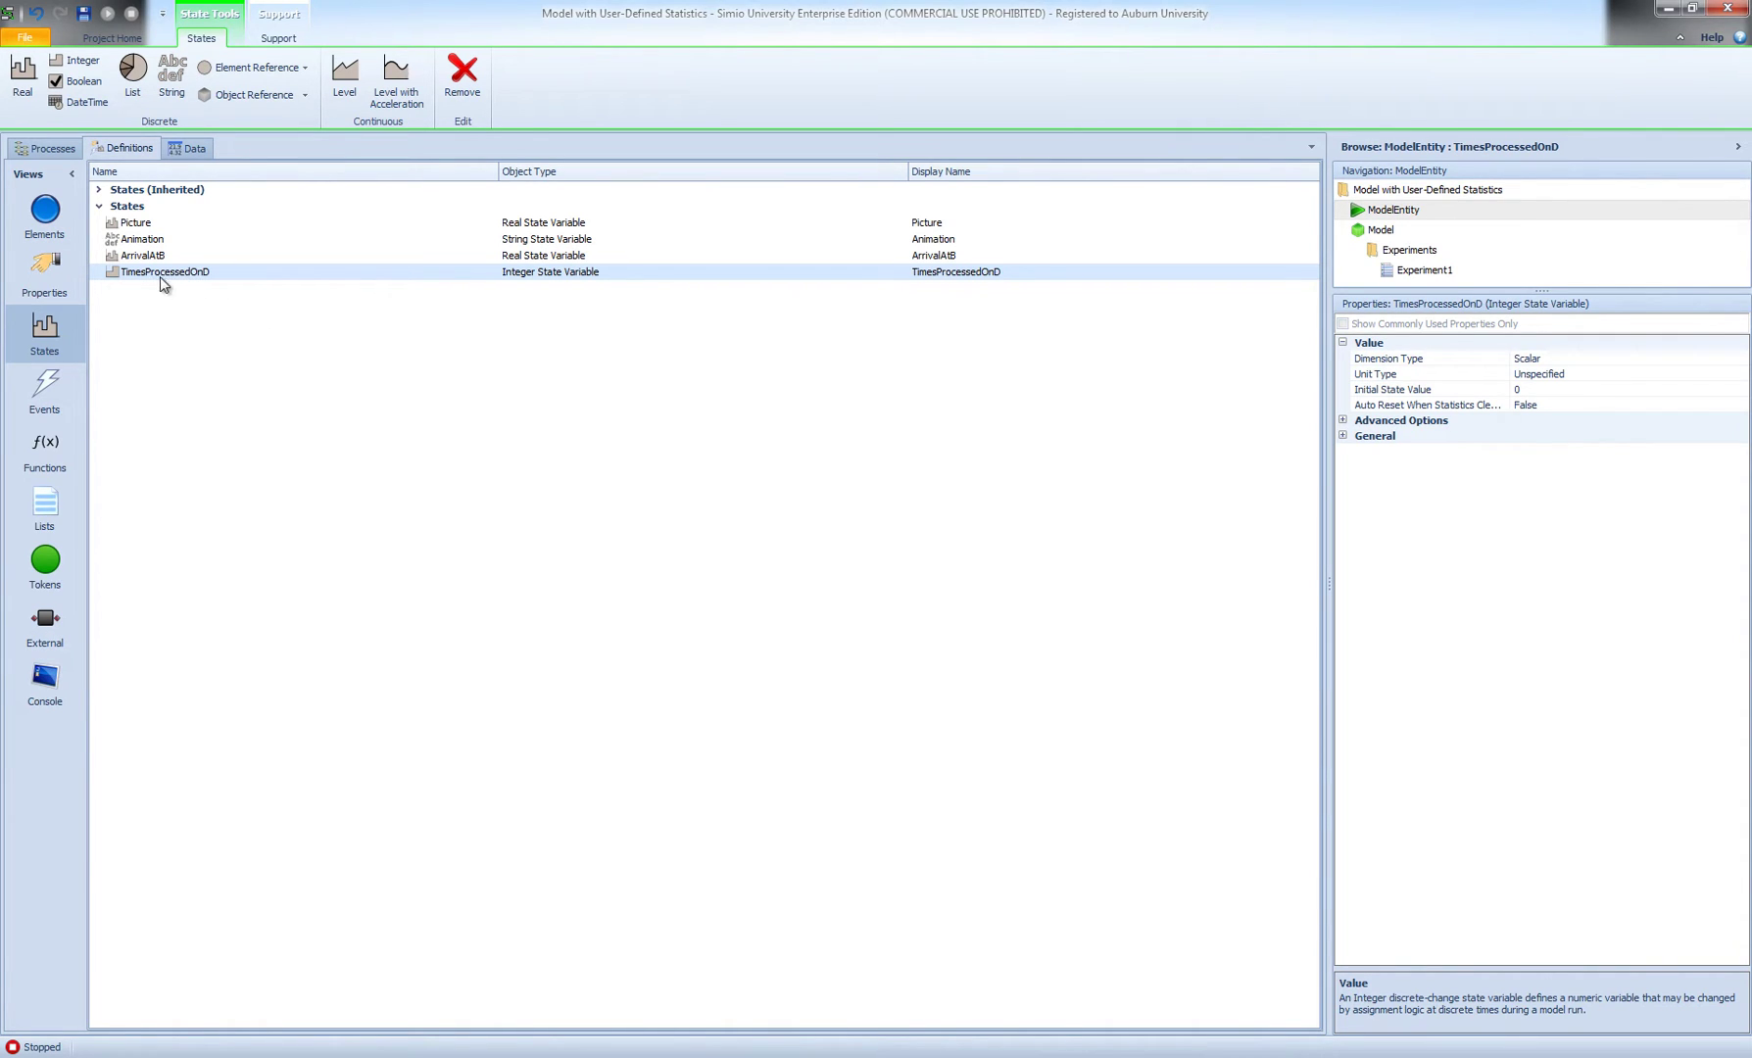
In the model's D_Entered process, add a second Assign step after the existing one and connect the Decide step's False branch to it
left_click(1380, 231)
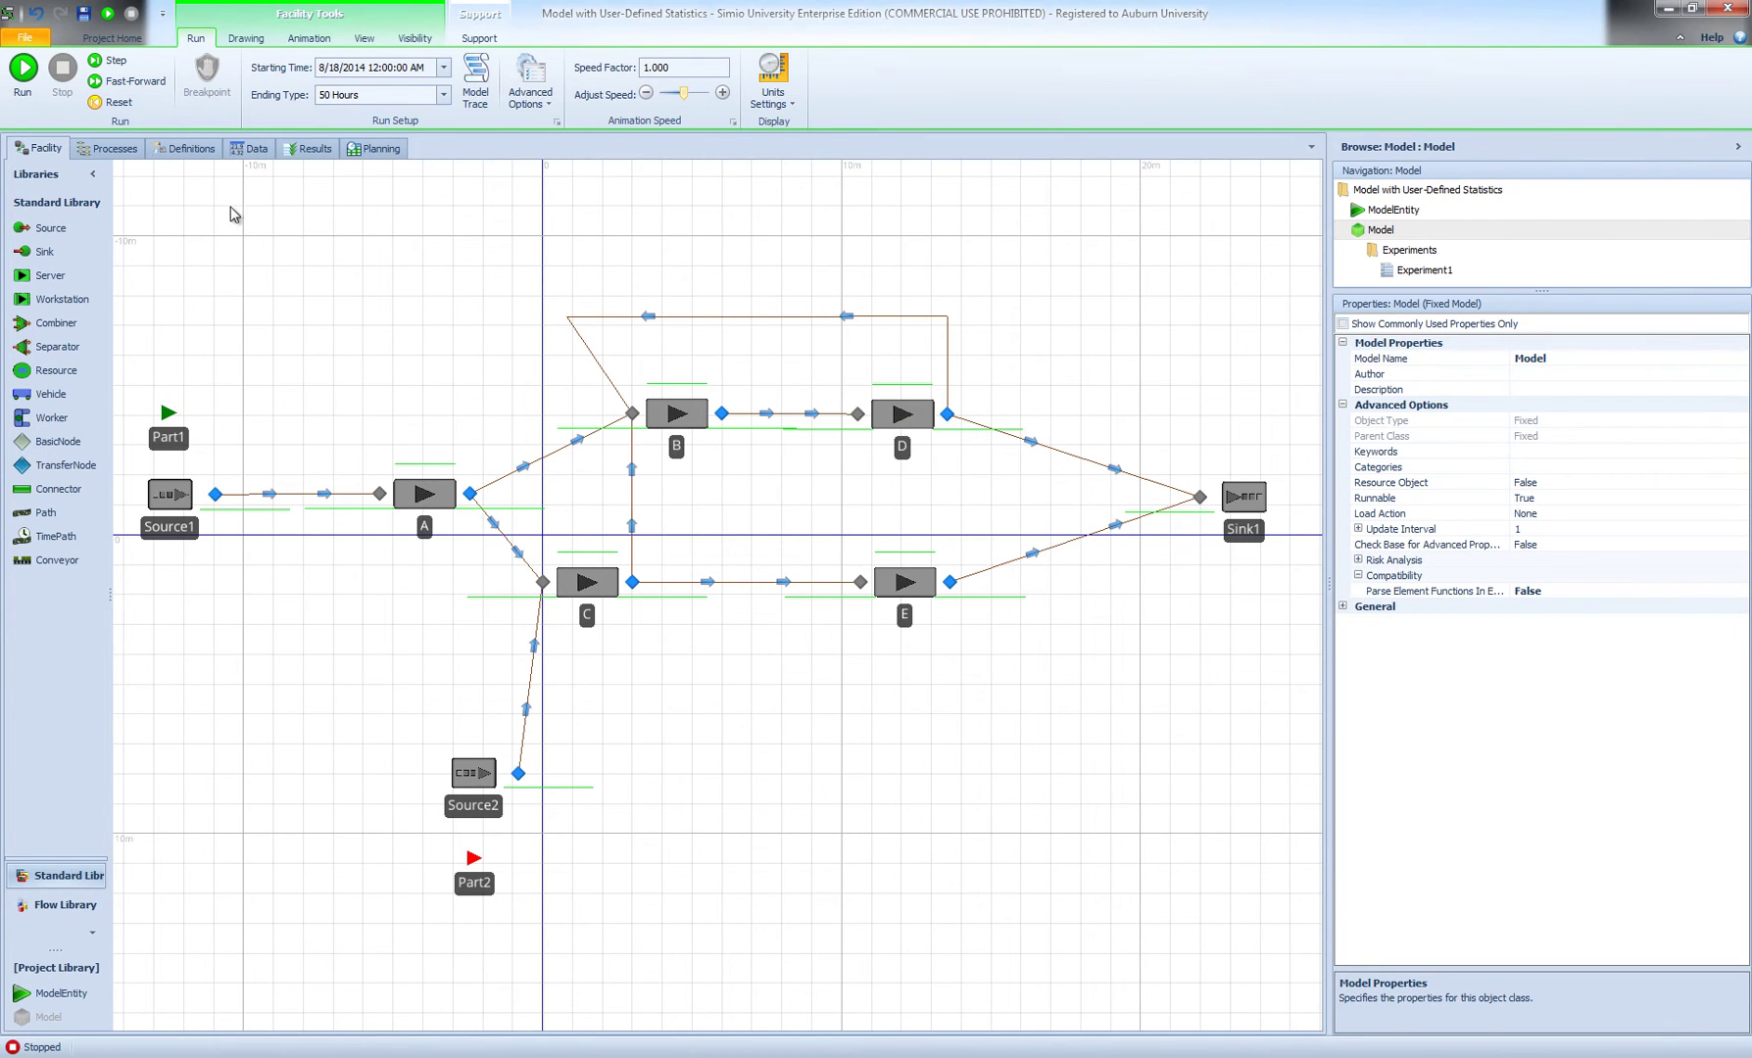
left_click(105, 148)
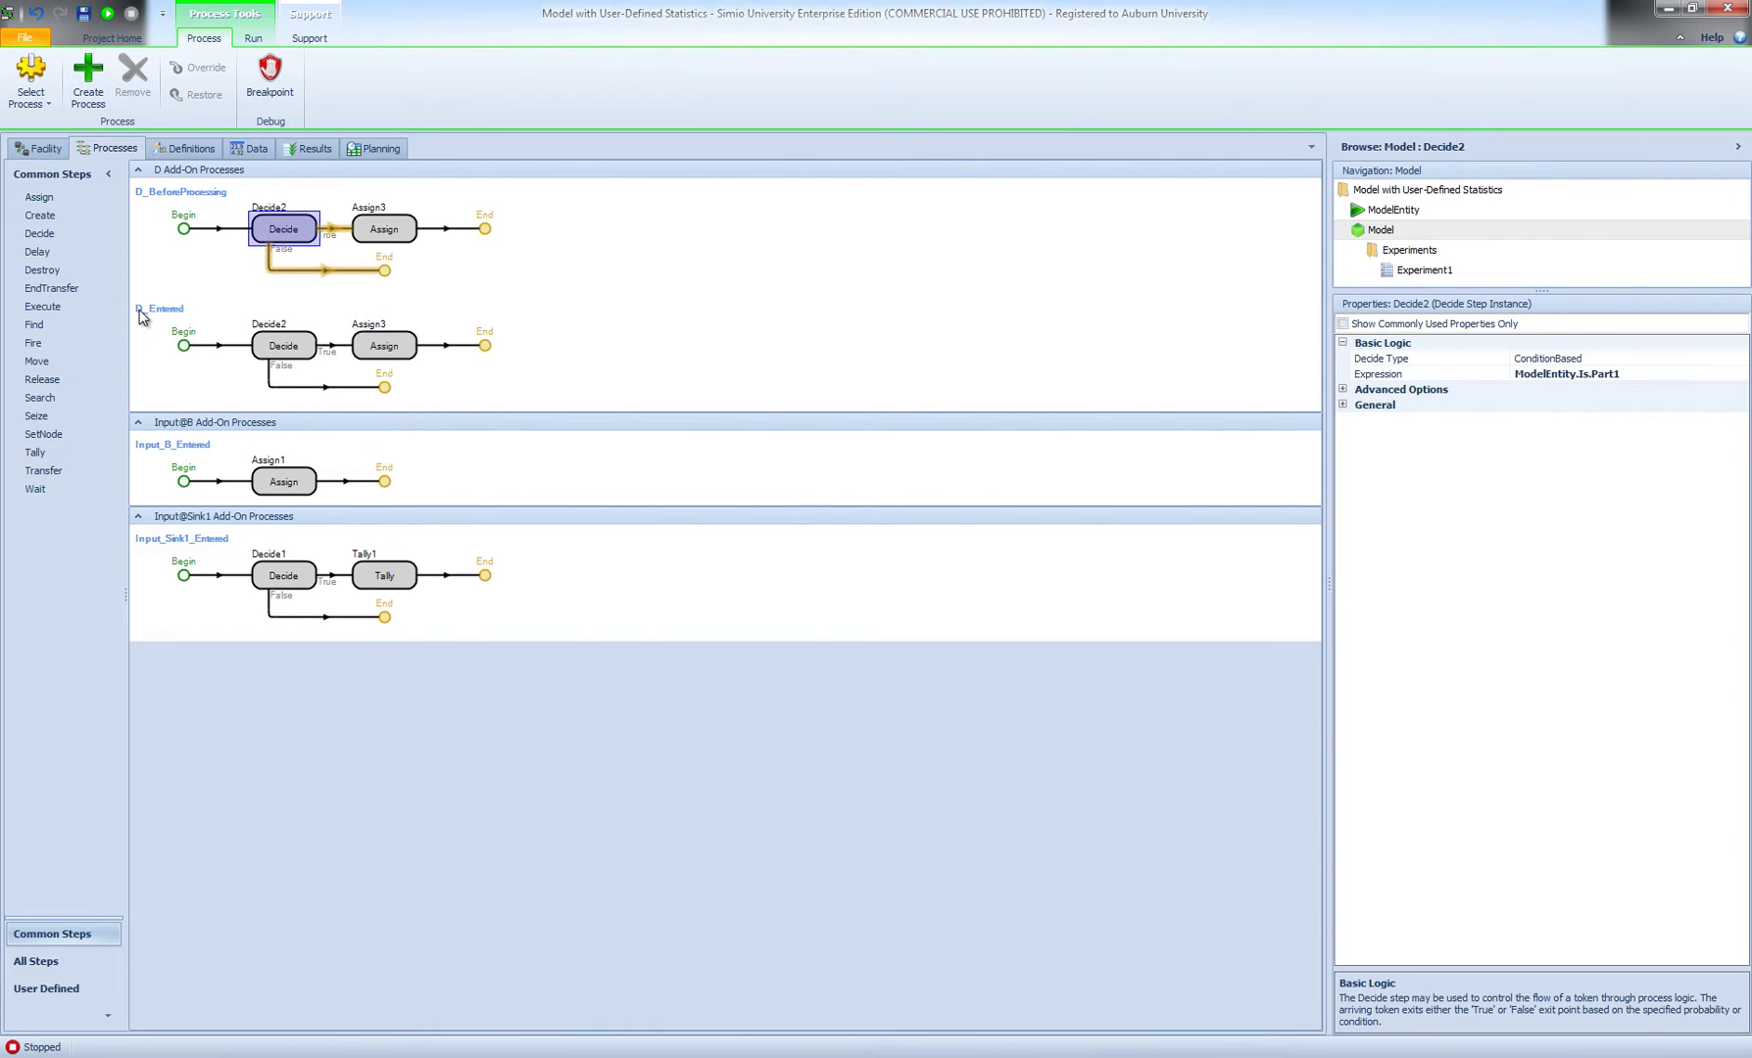
left_click_drag(40, 197, 493, 350)
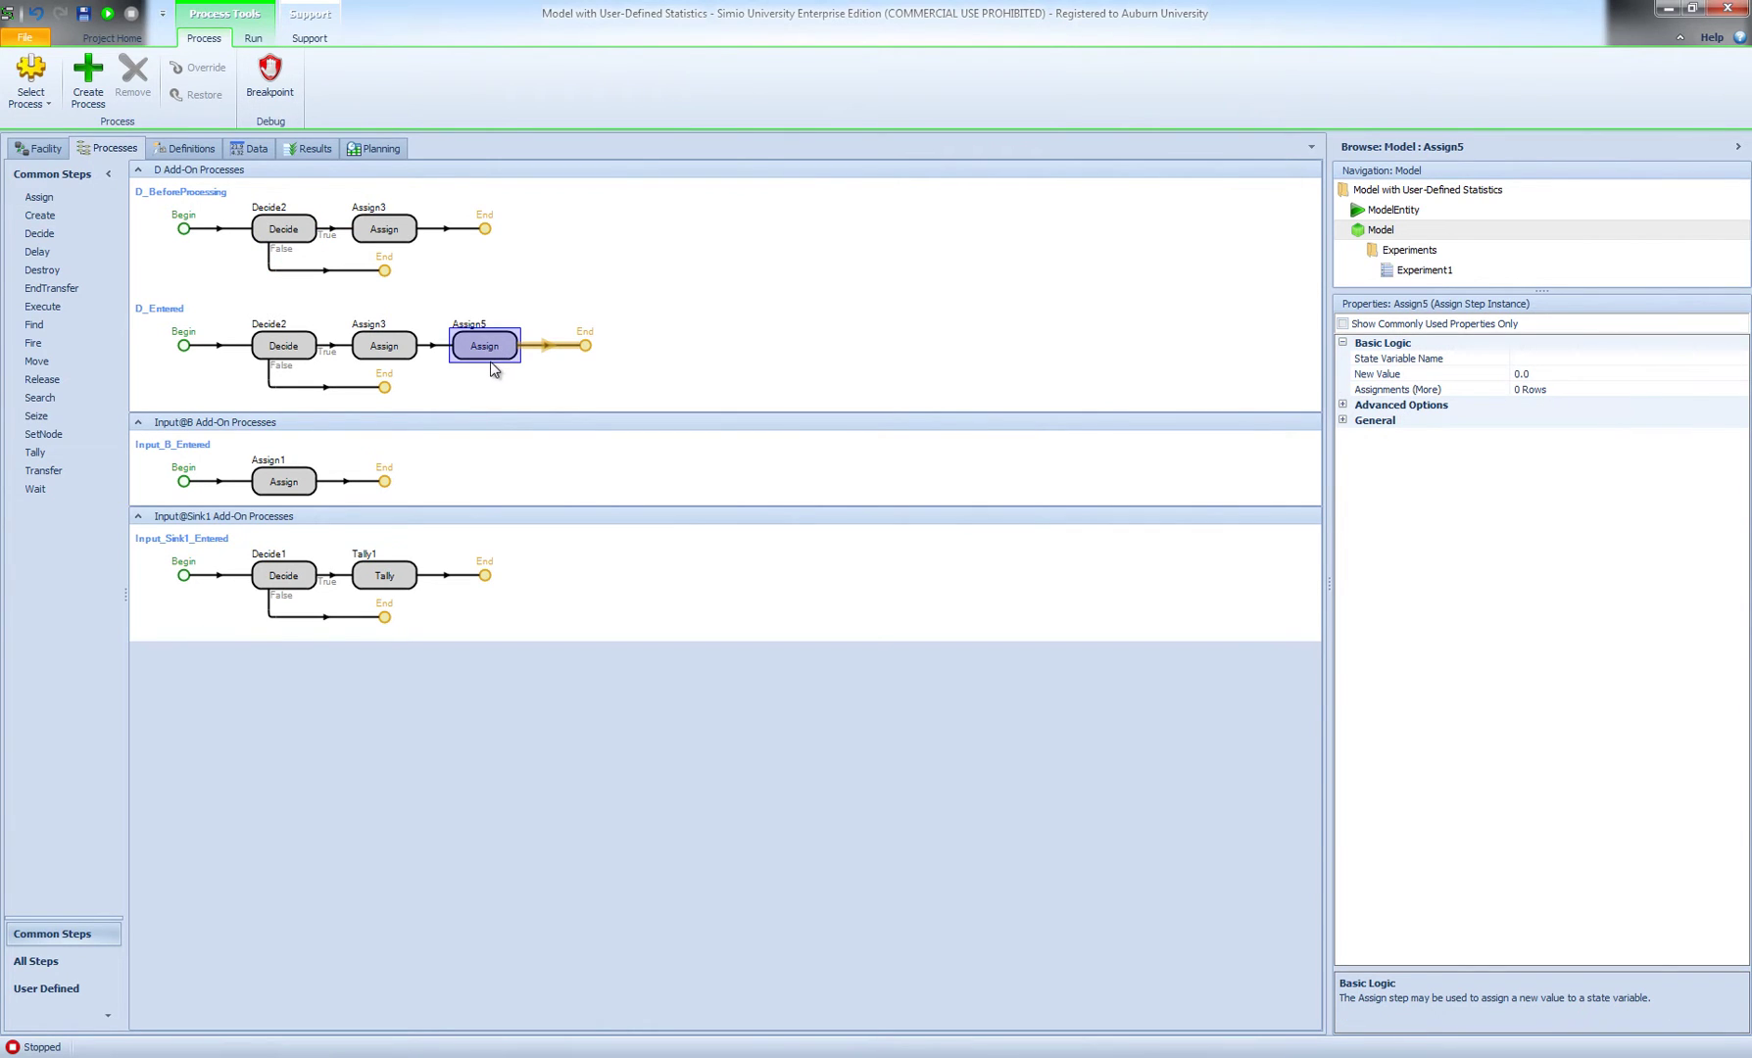
left_click_drag(384, 387, 450, 356)
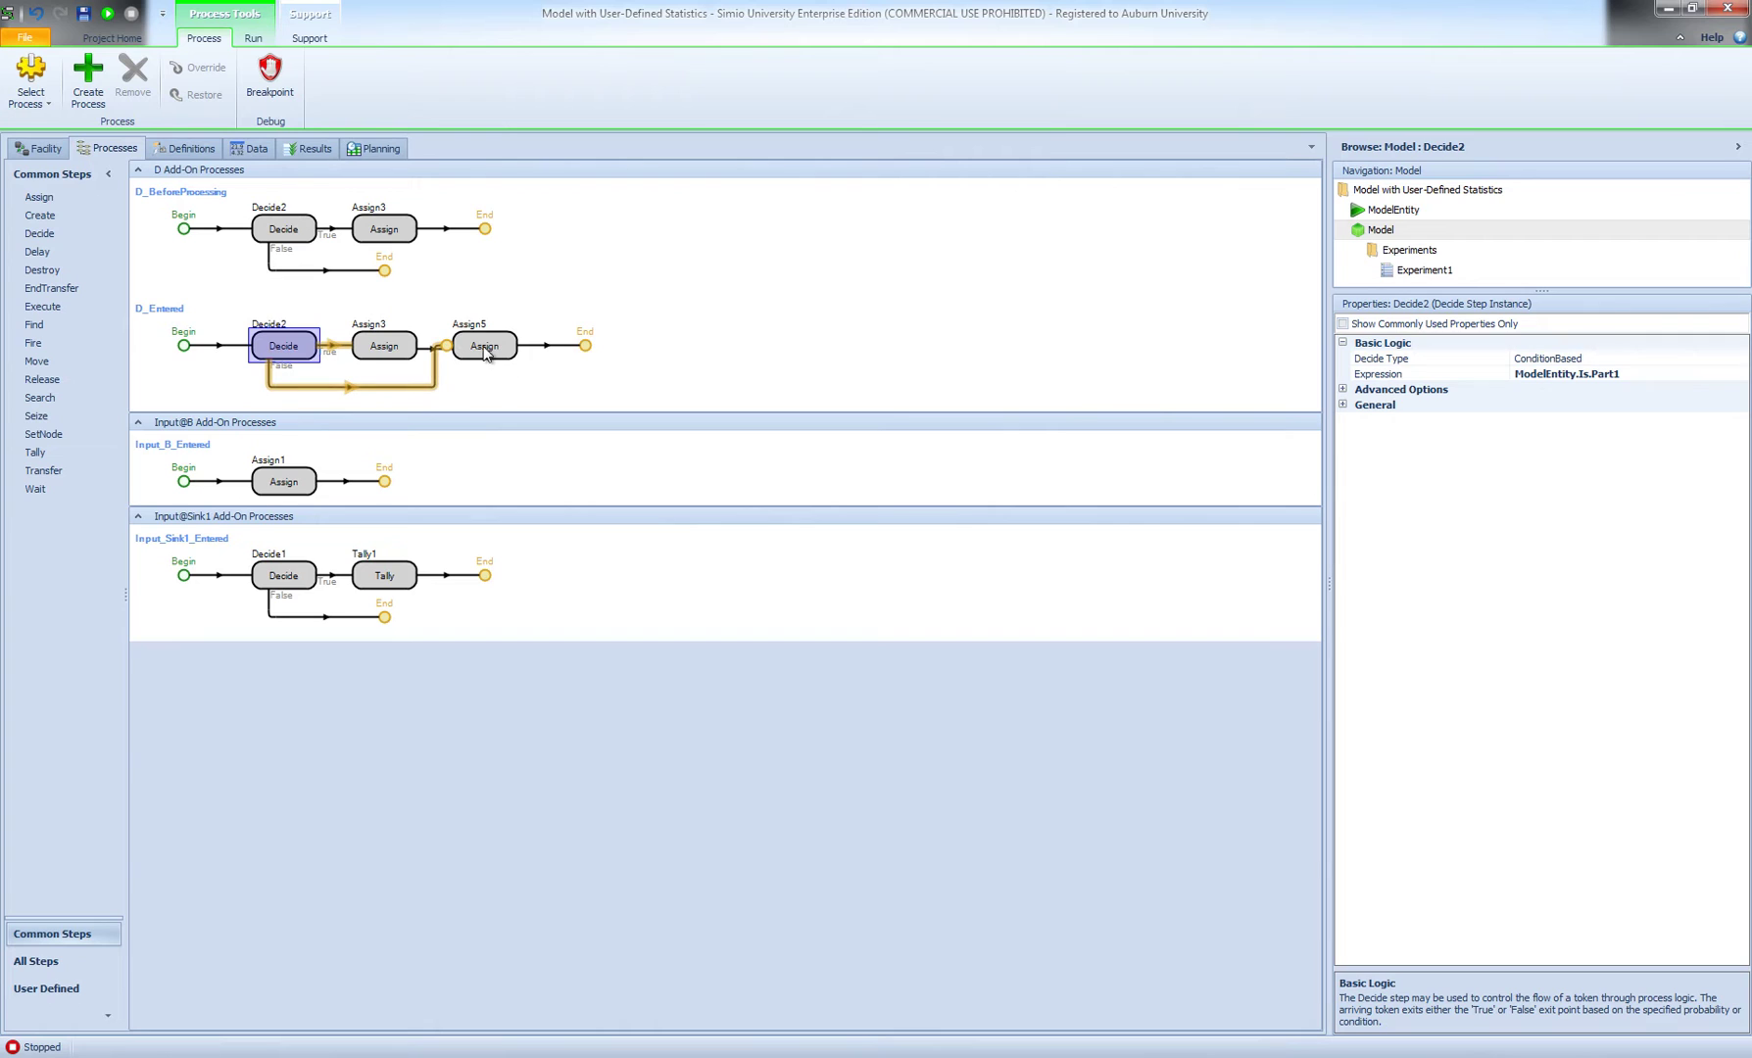
Set the new Assign step's state variable to ModelEntity.TimesProcessedOnD and its new value to ModelEntity.TimesProcessedOnD + 1
left_click(491, 354)
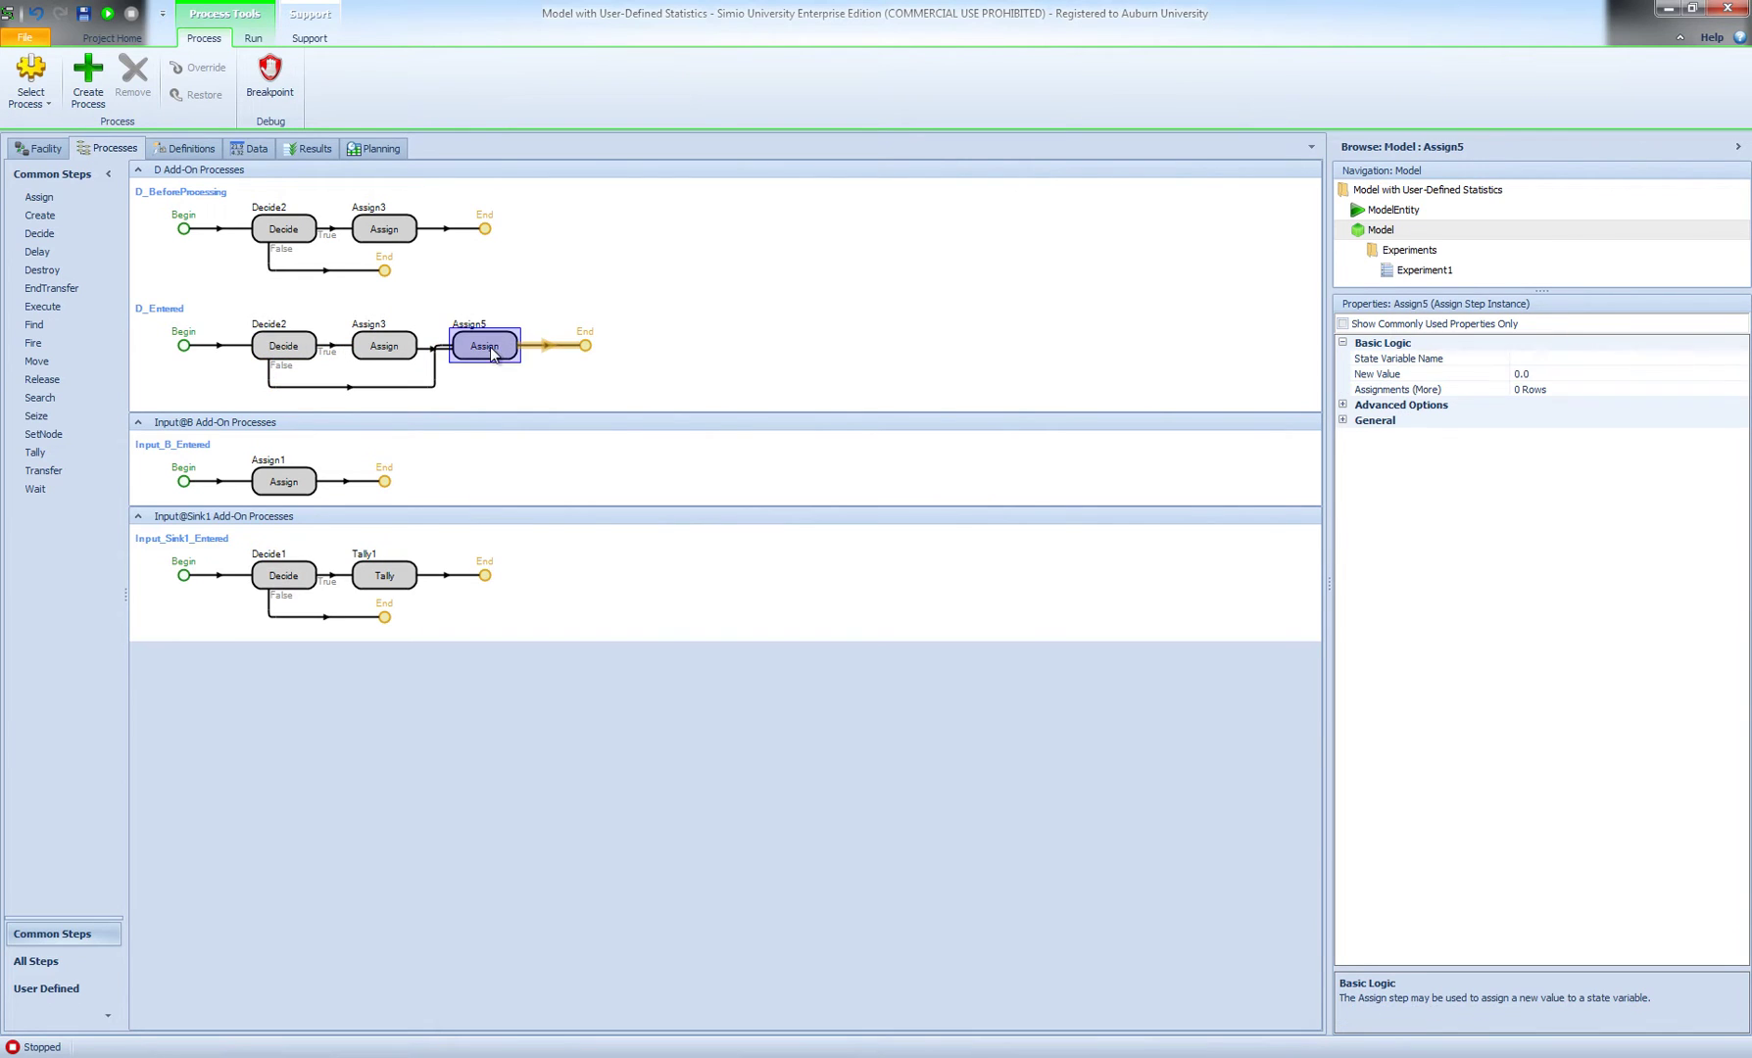
left_click(1686, 360)
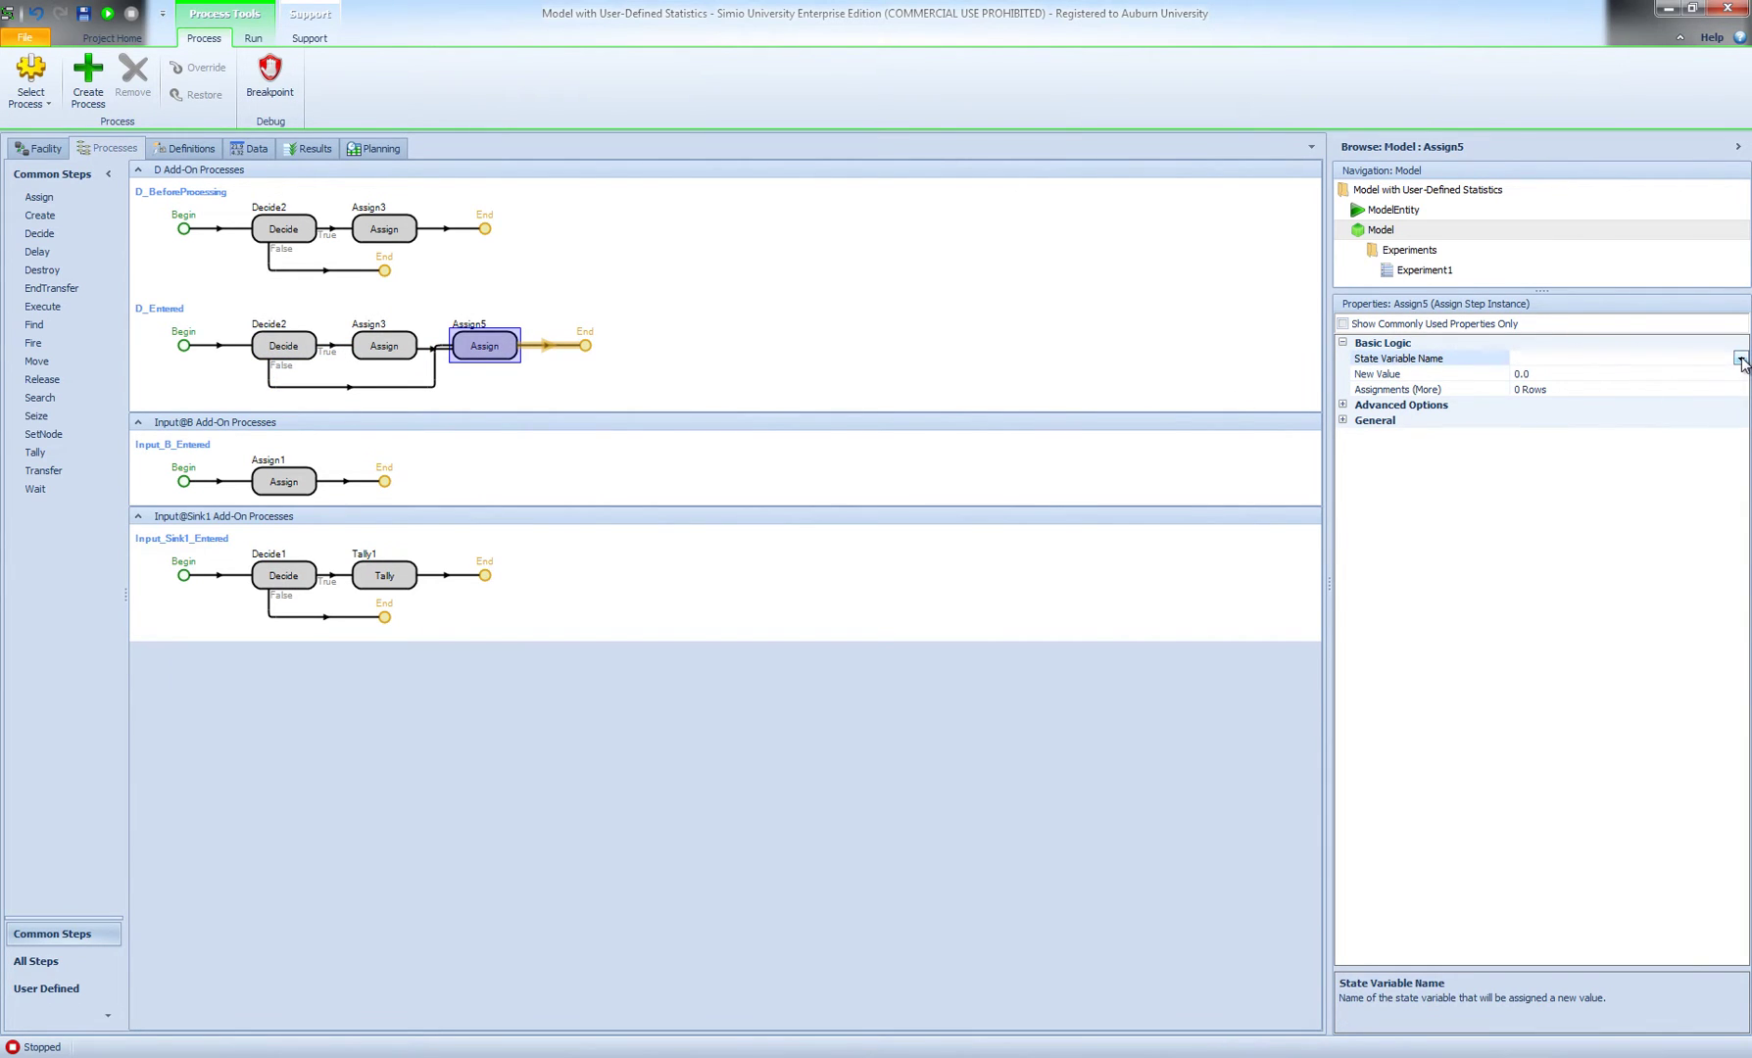
left_click(1740, 359)
scroll(1688, 394, "down", 15)
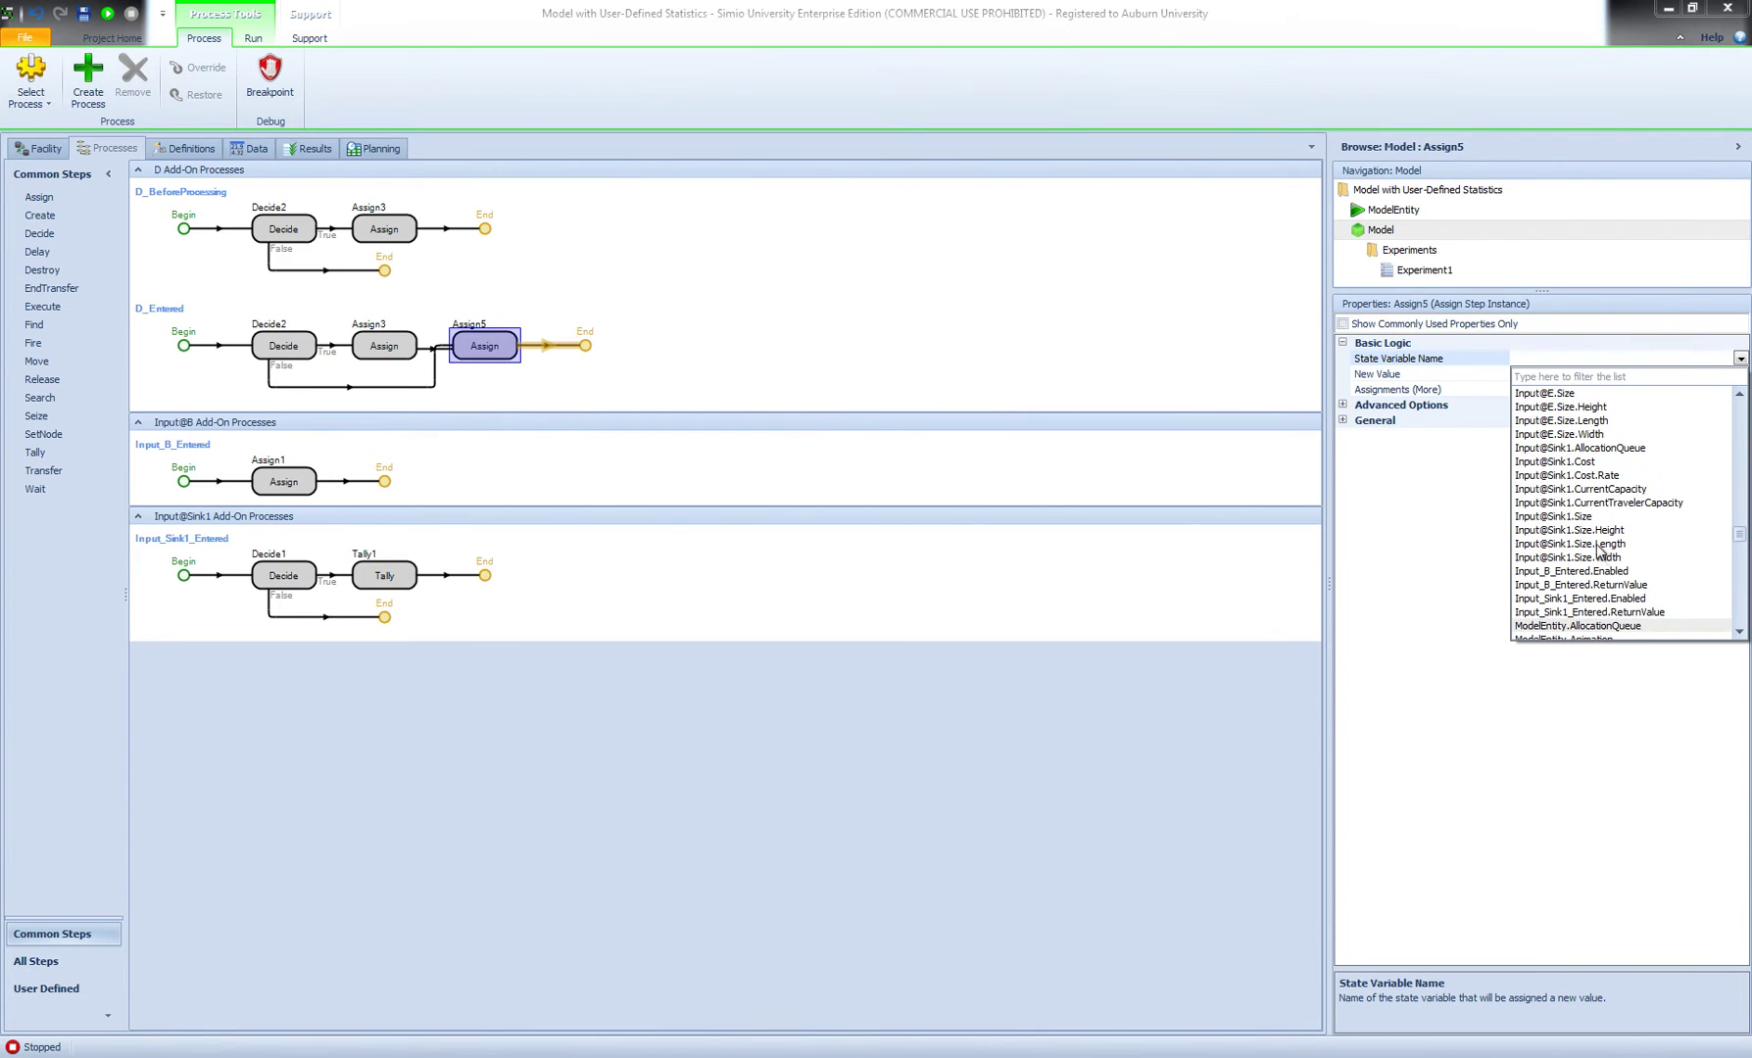
scroll(1624, 608, "down", 4)
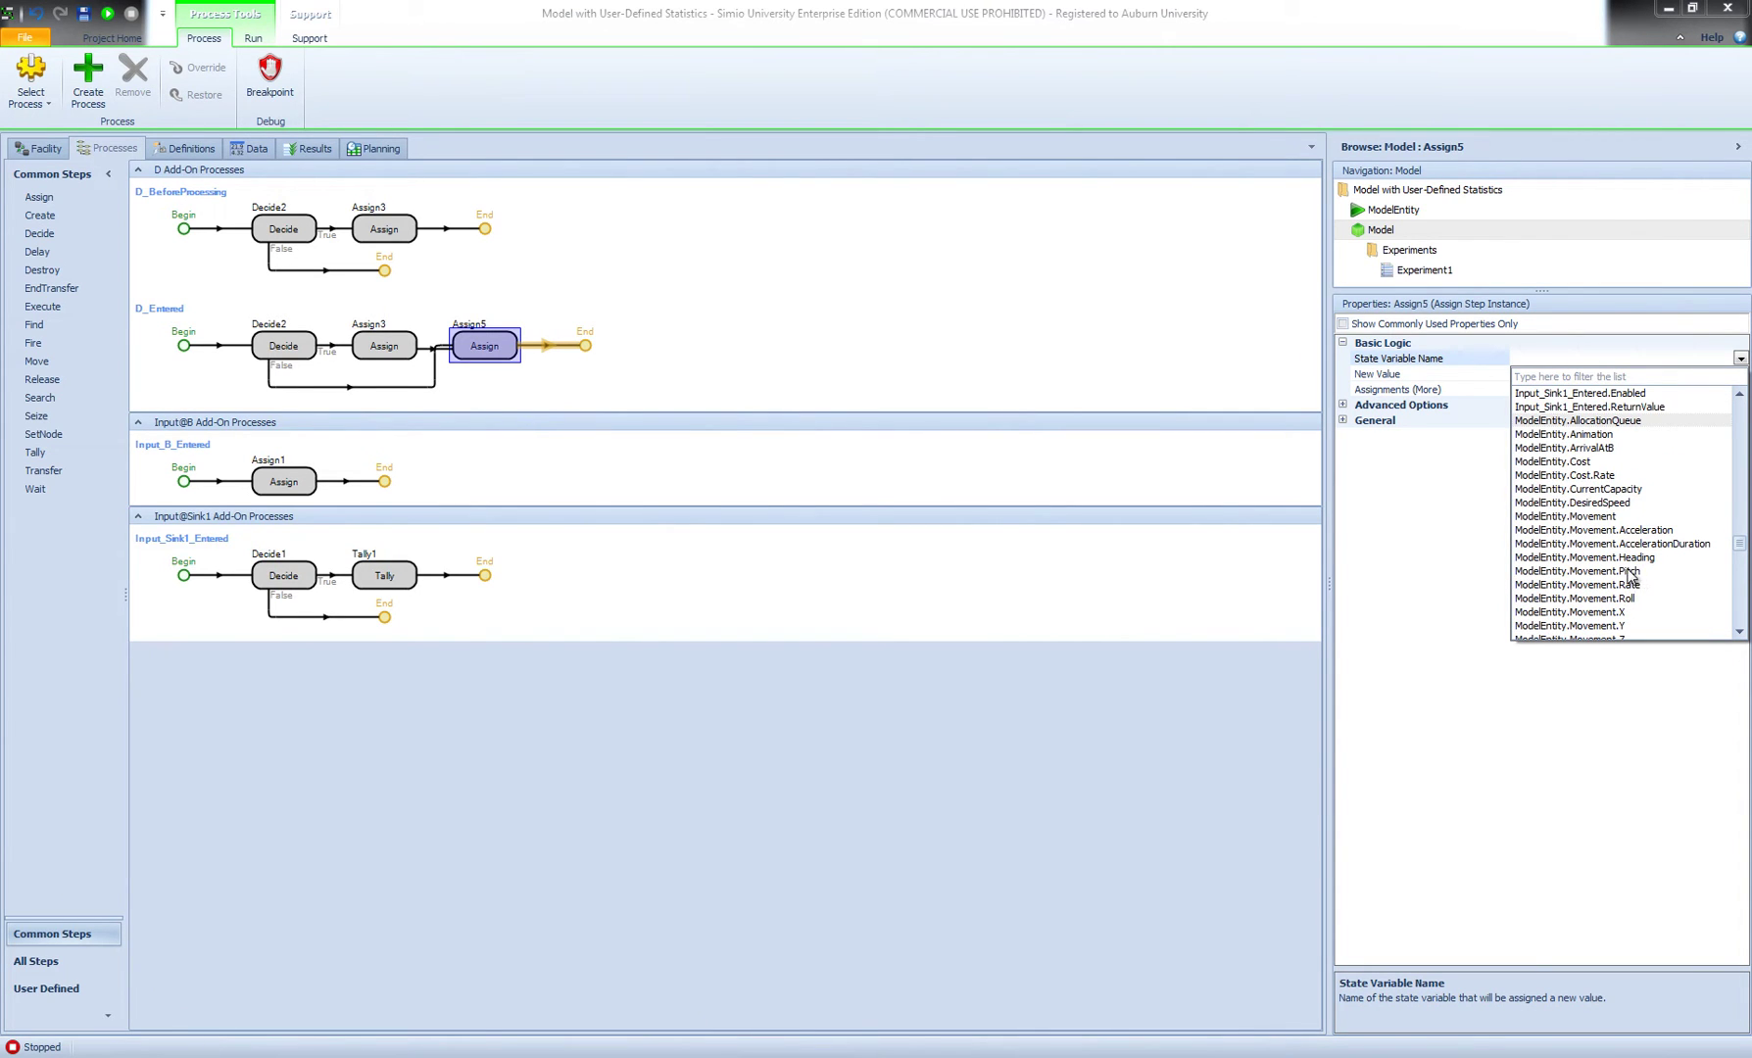
scroll(1607, 619, "down", 3)
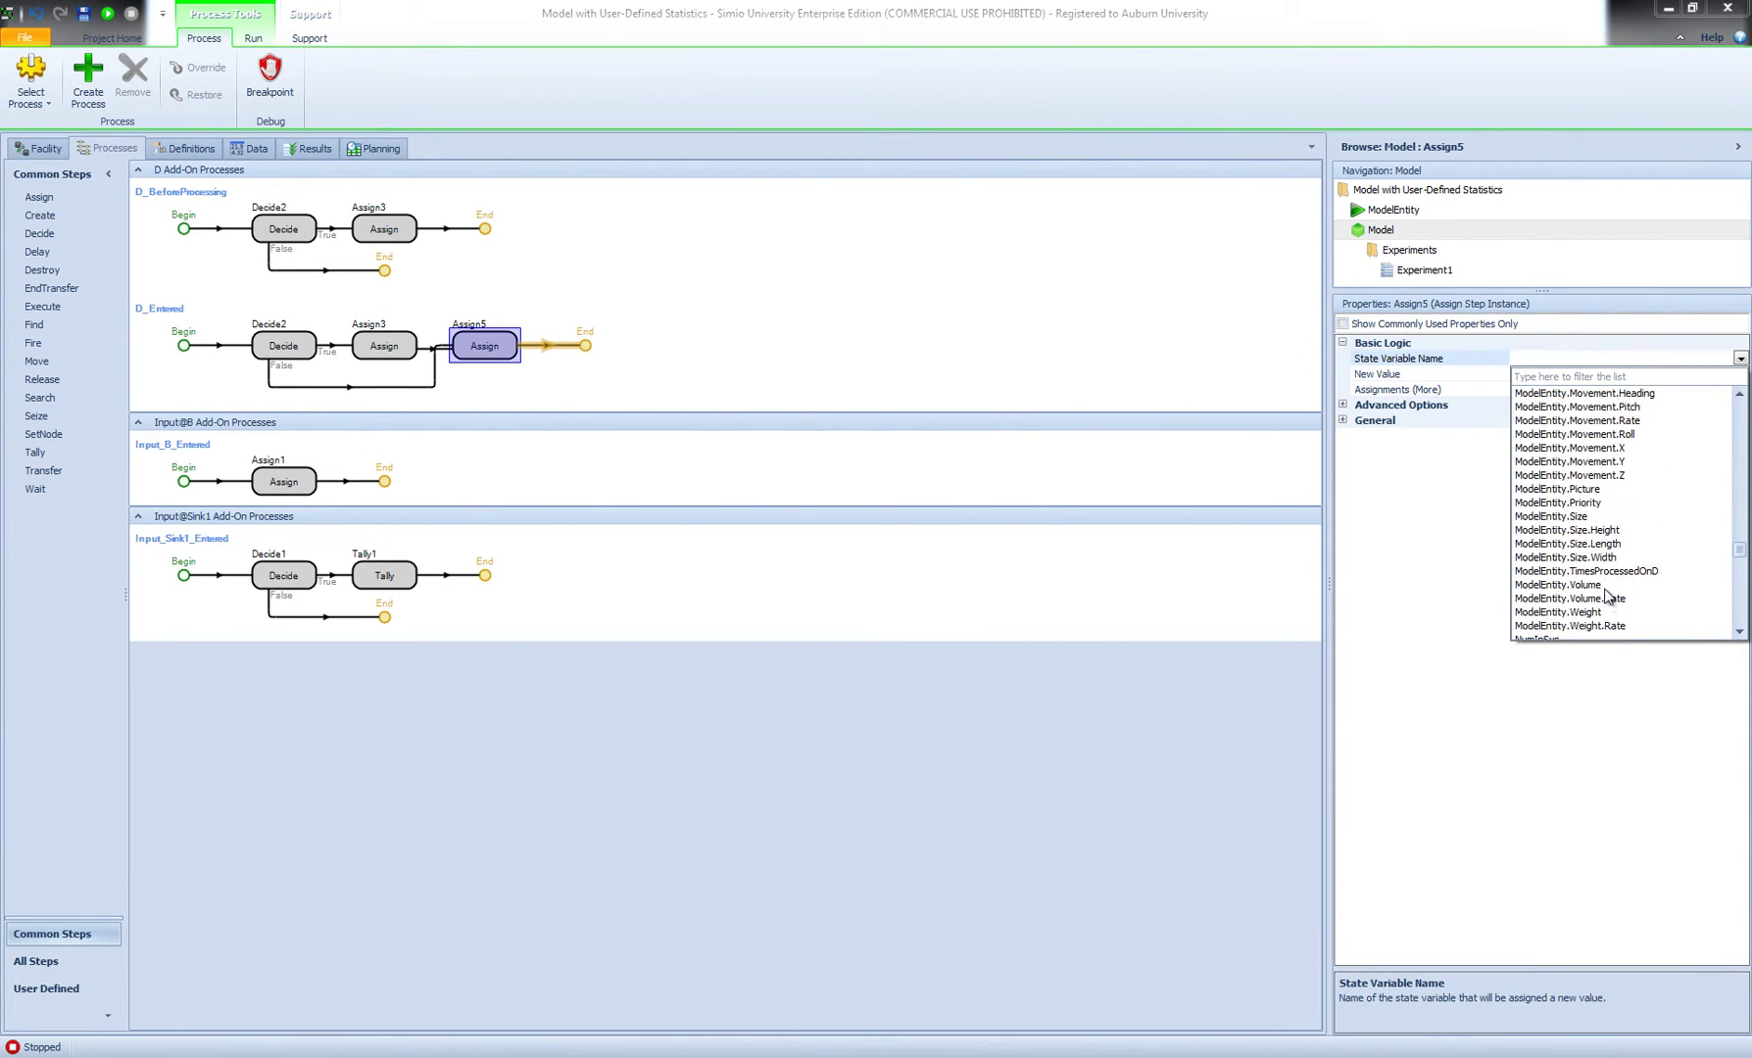
left_click(1615, 579)
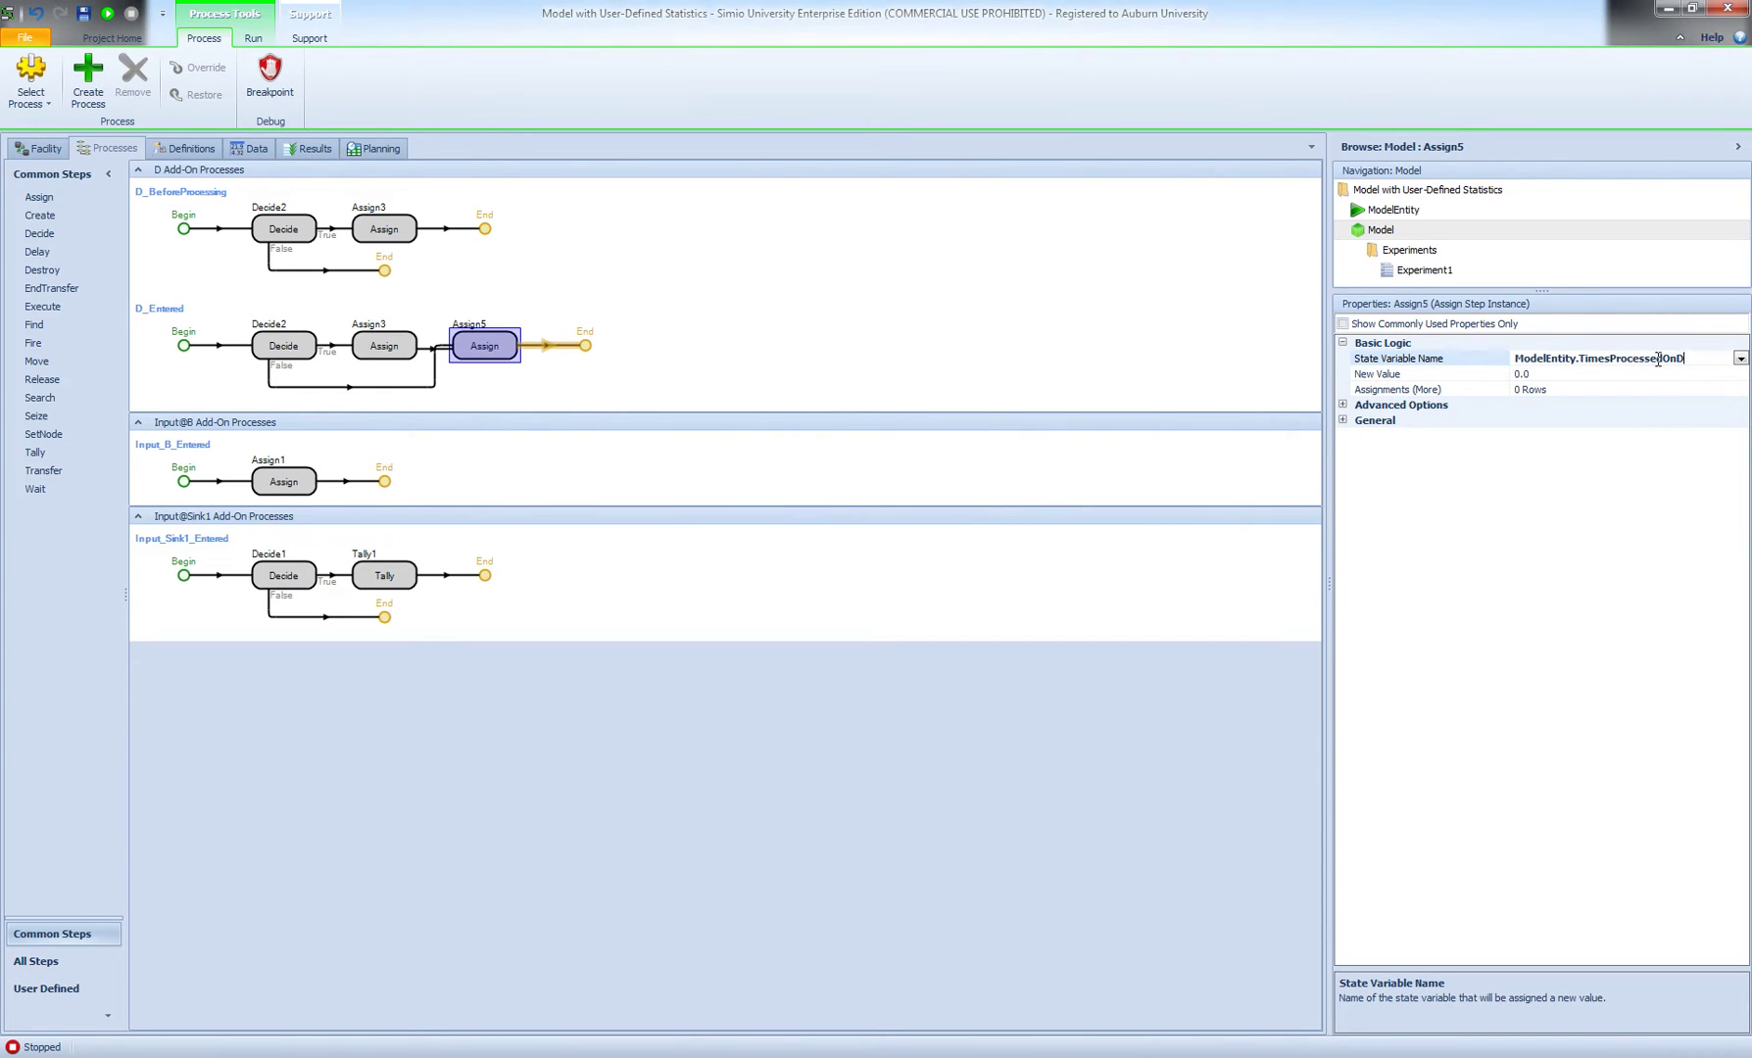
left_click(1529, 374)
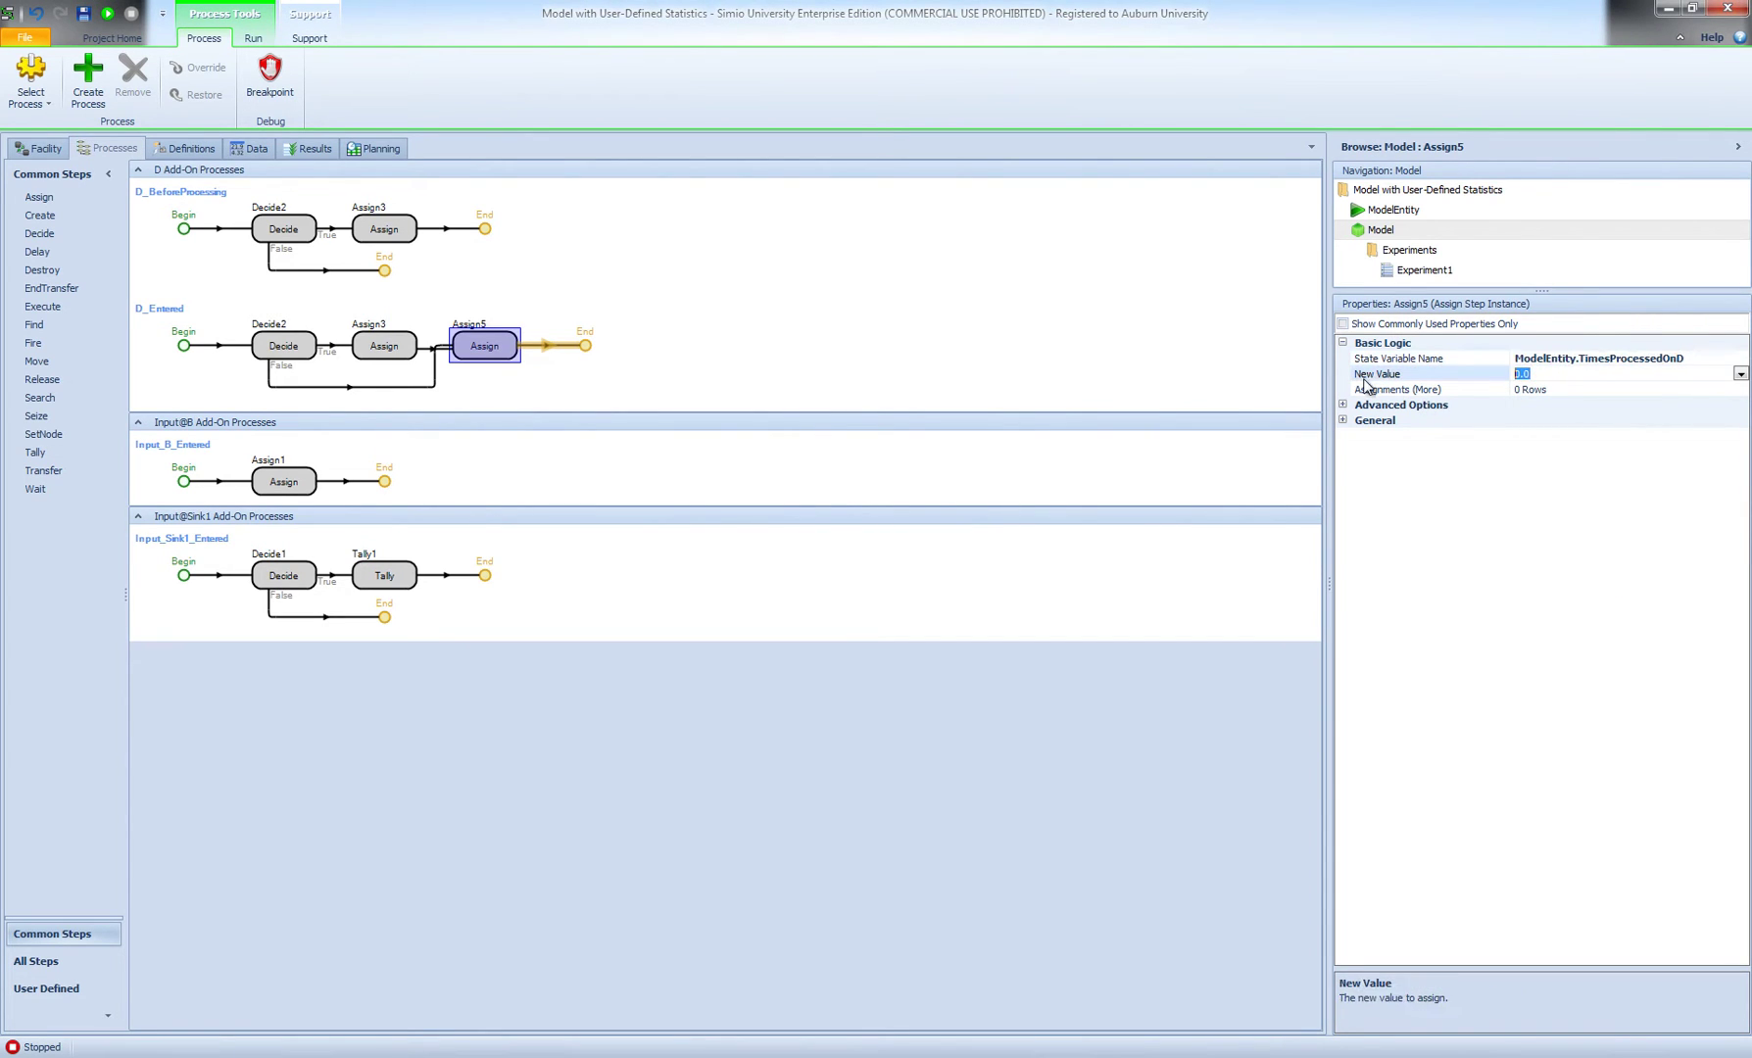
type("ModelEntity.TimesProcessedOnD")
key("Return")
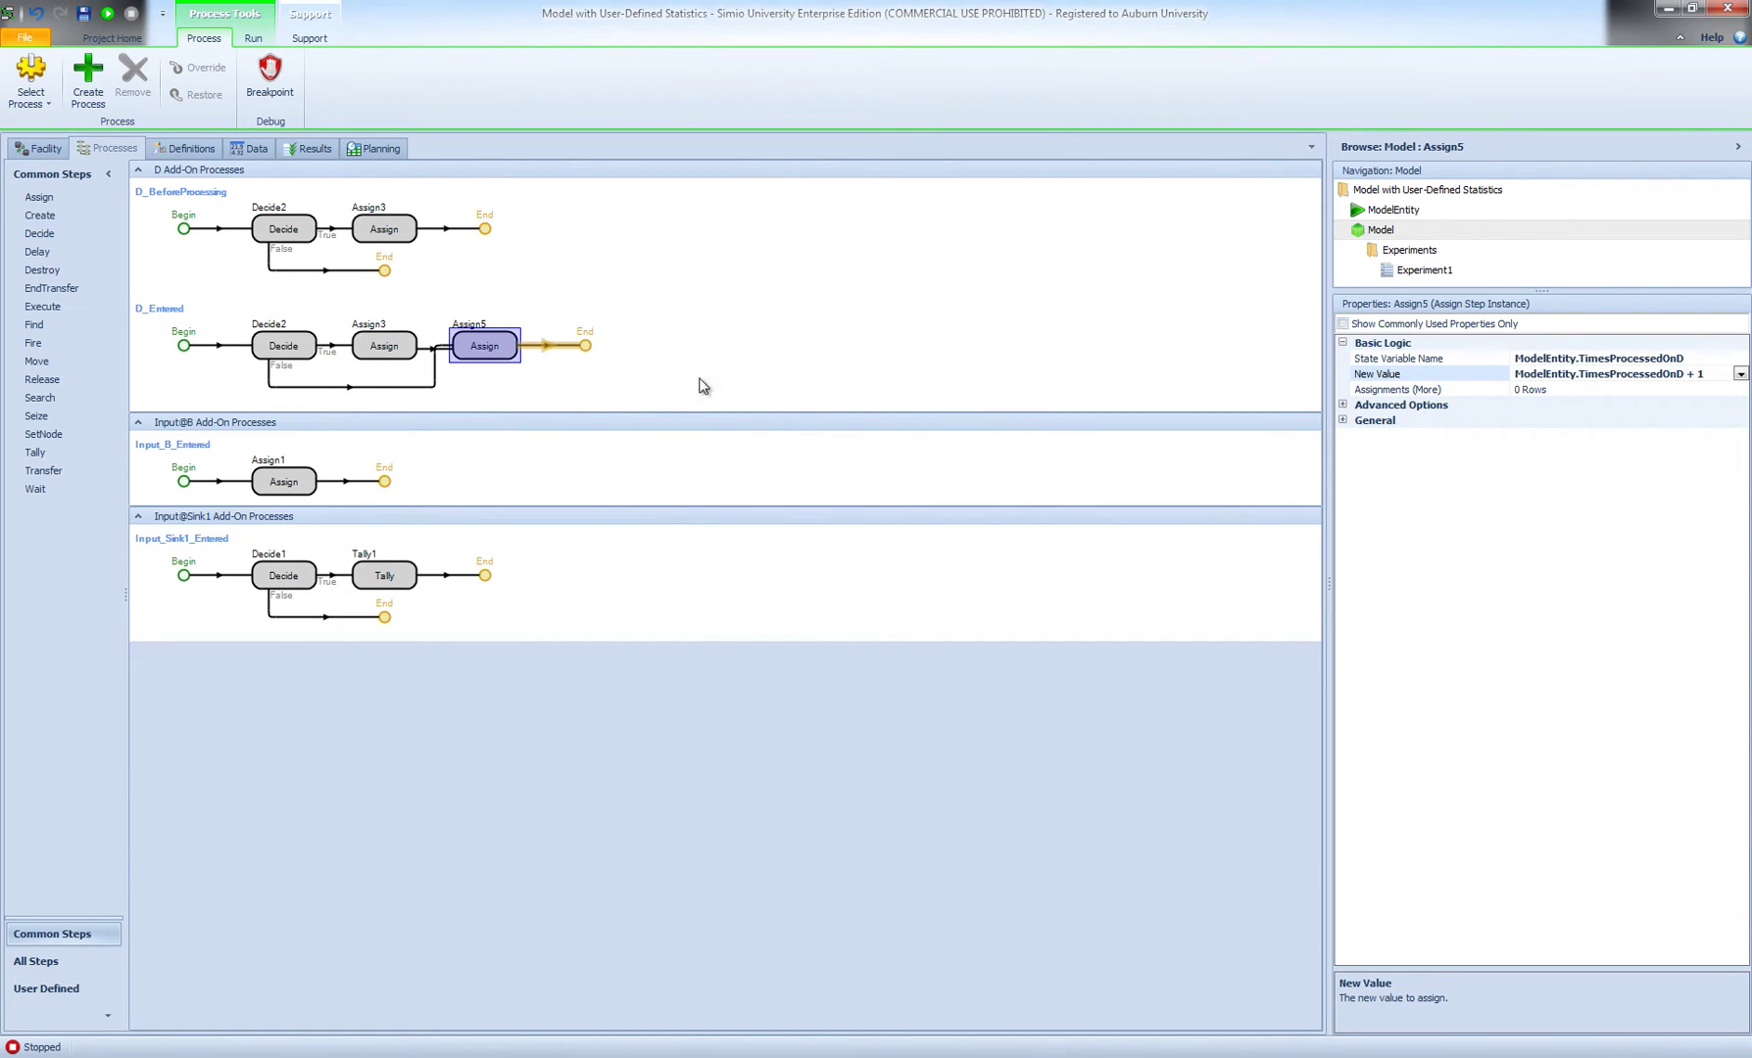
Review the facility layout and server D's add-on processes, then return to the facility layout
left_click(41, 148)
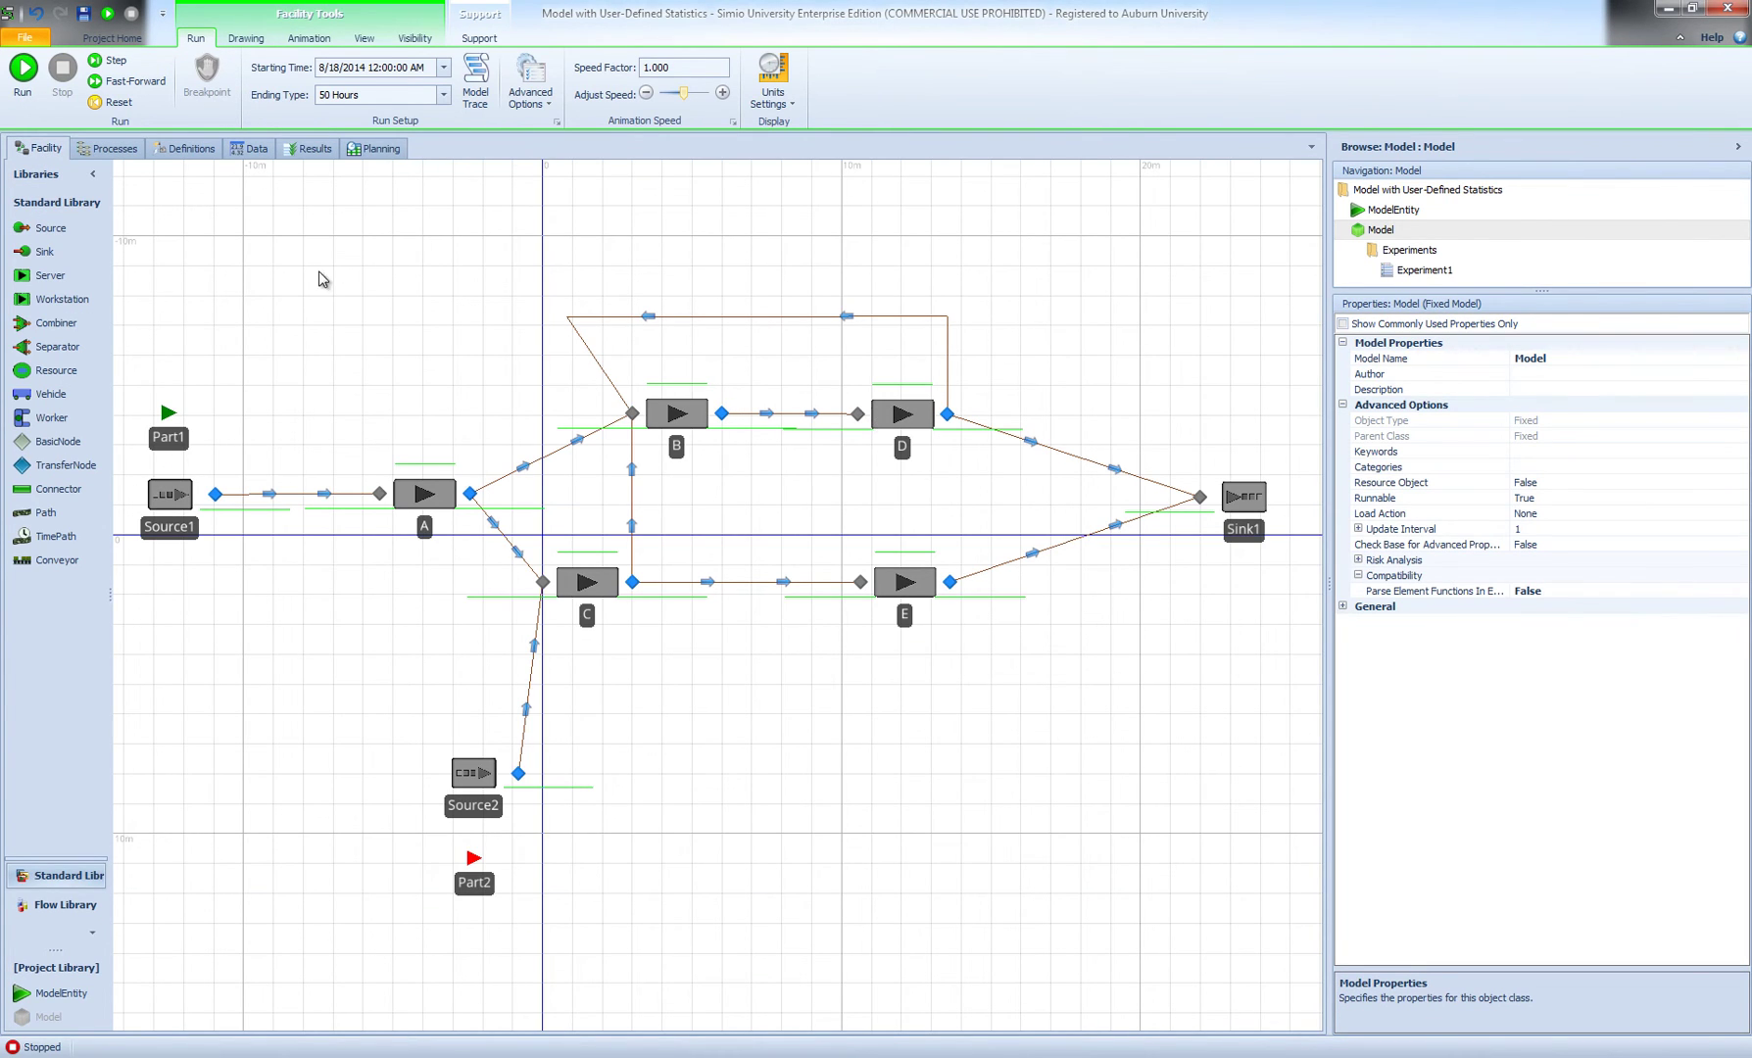
left_click(110, 148)
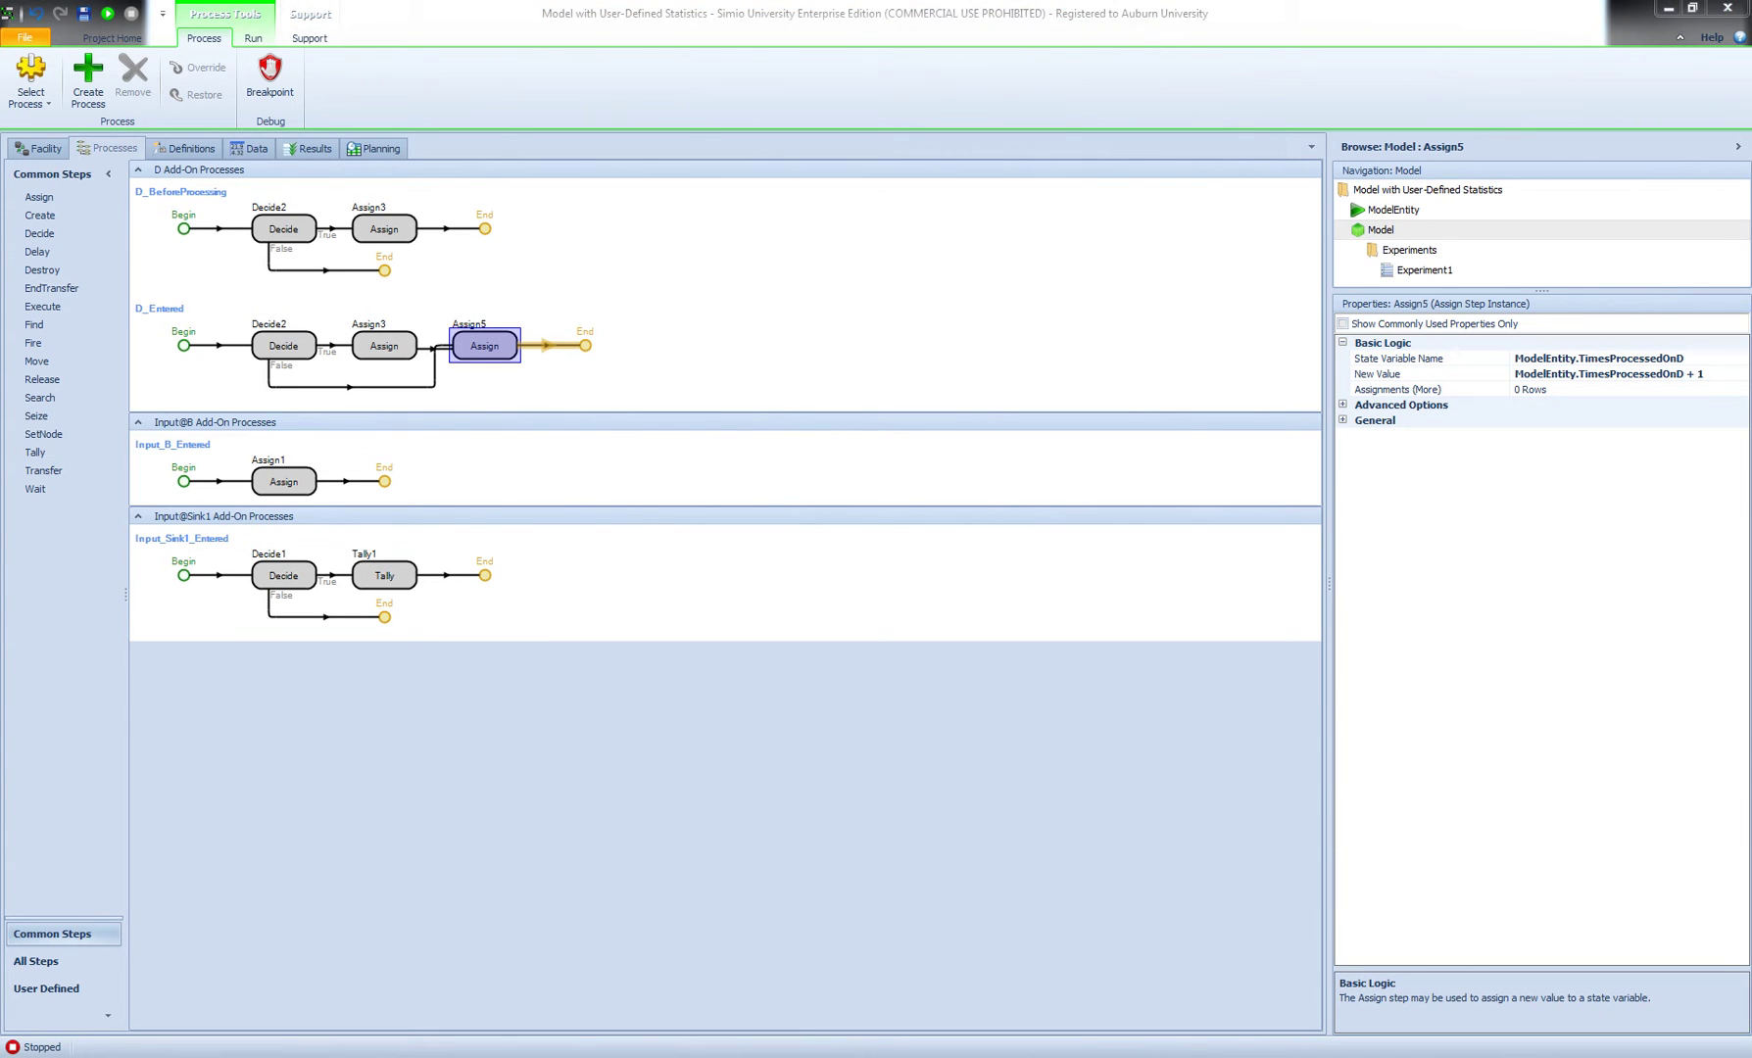
left_click(39, 150)
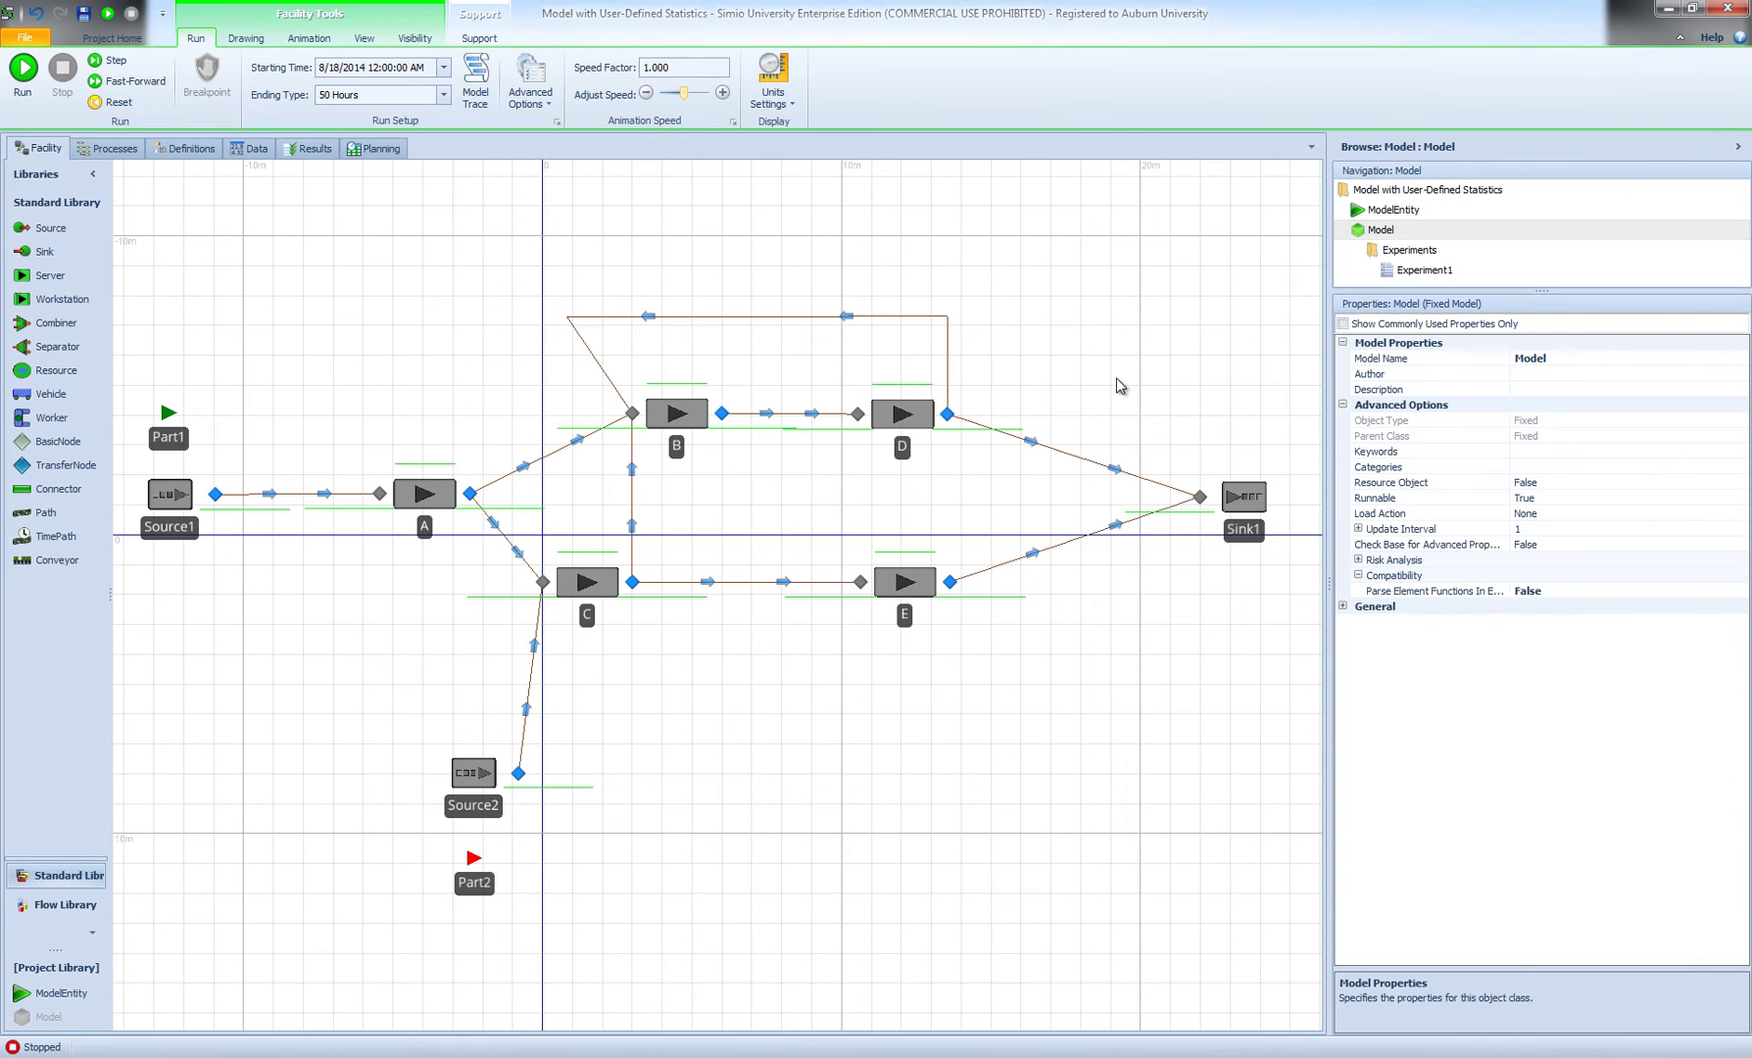
Add two integer state variables to the model's state definitions
left_click(168, 155)
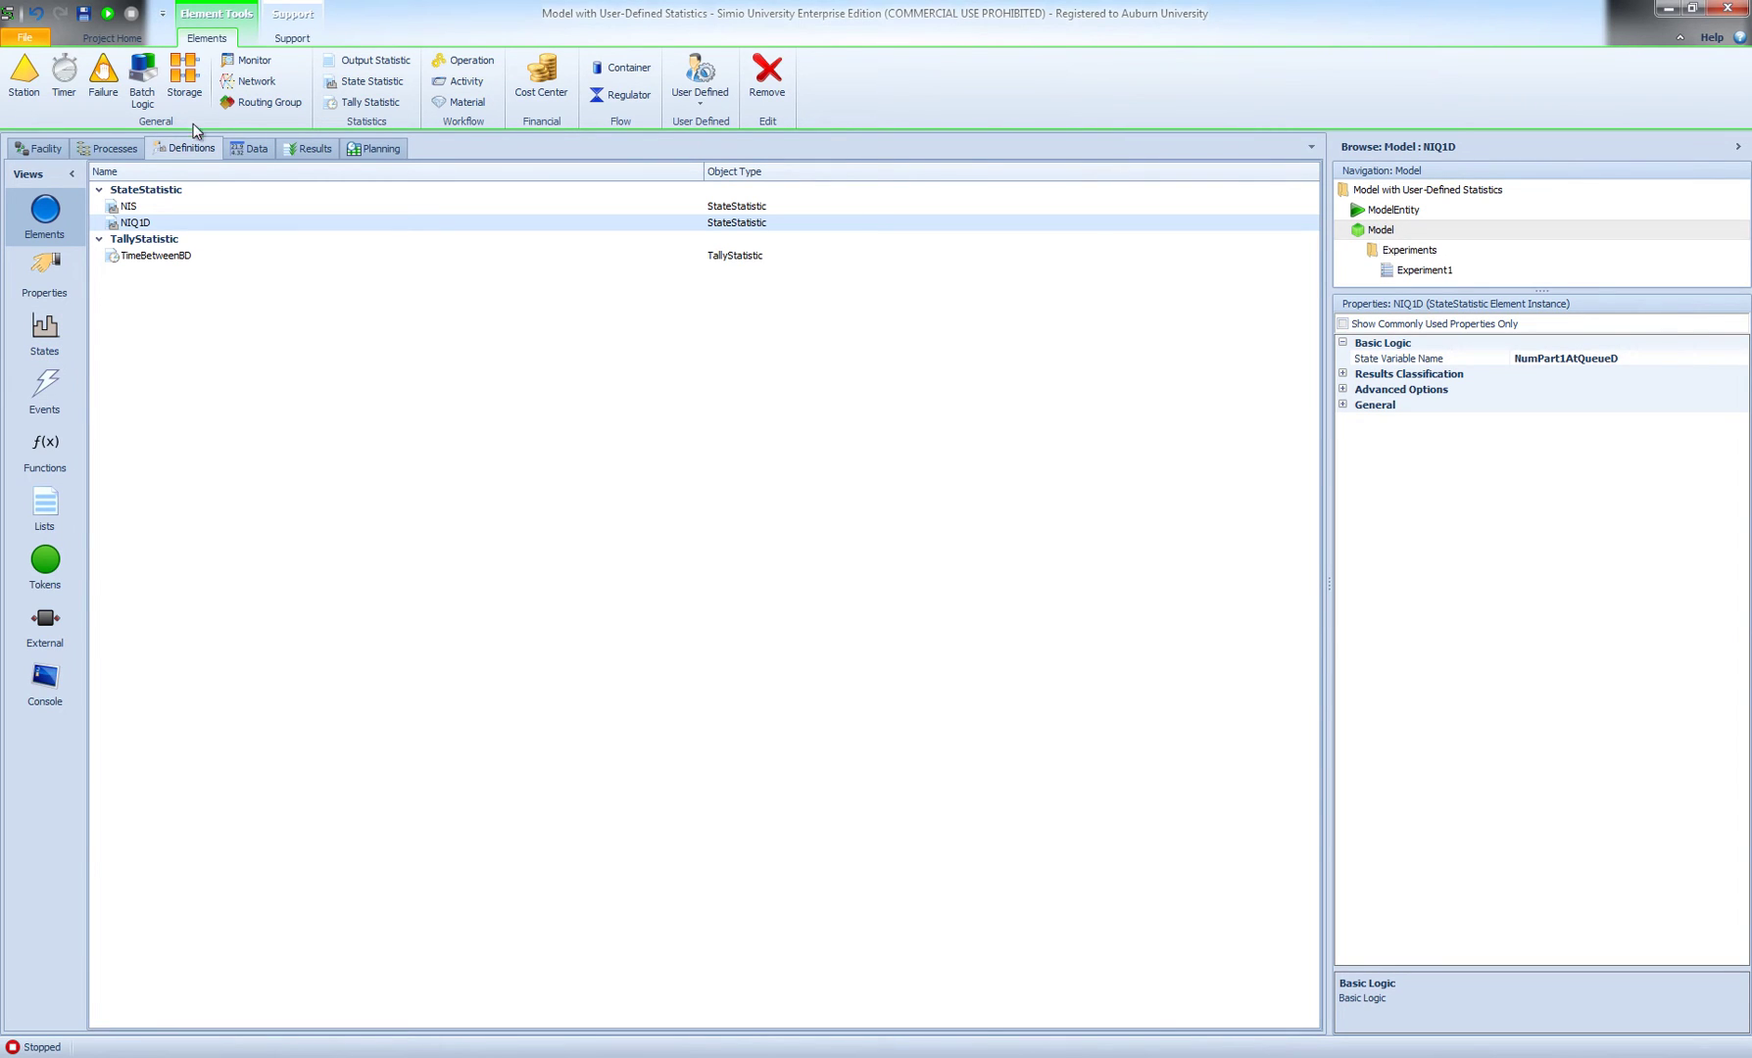
left_click(45, 338)
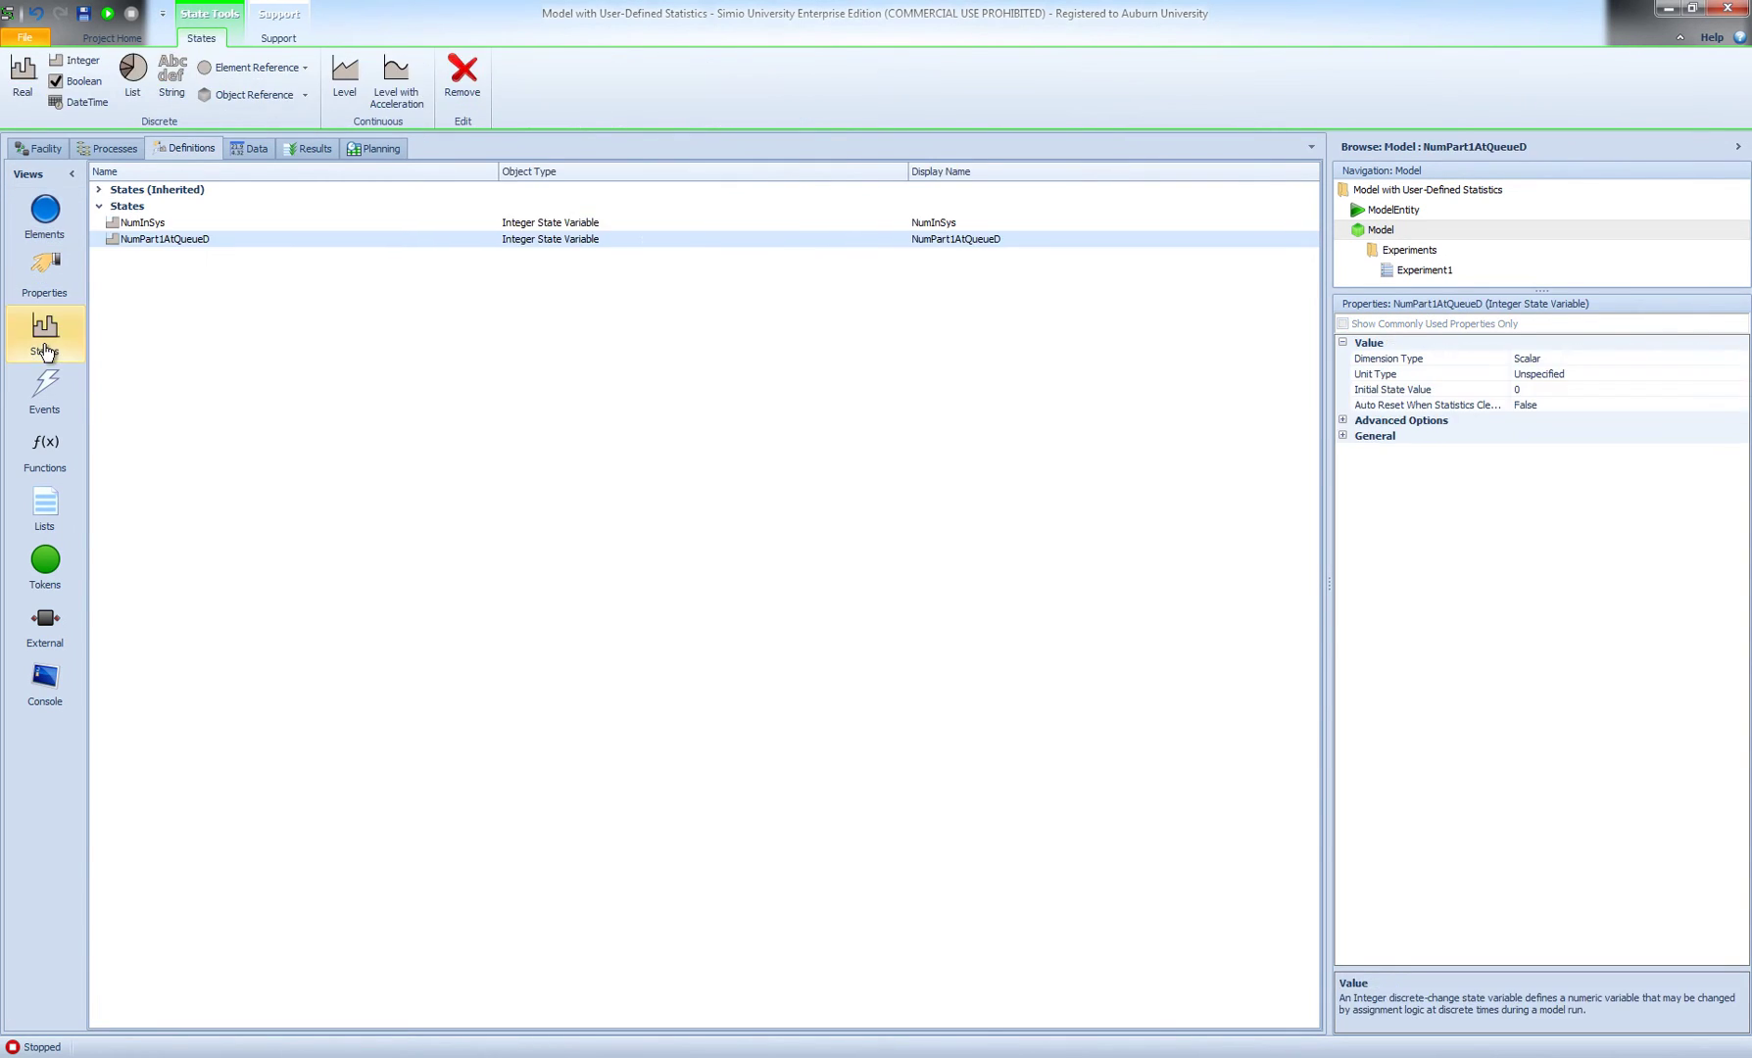
left_click(74, 65)
left_click(74, 65)
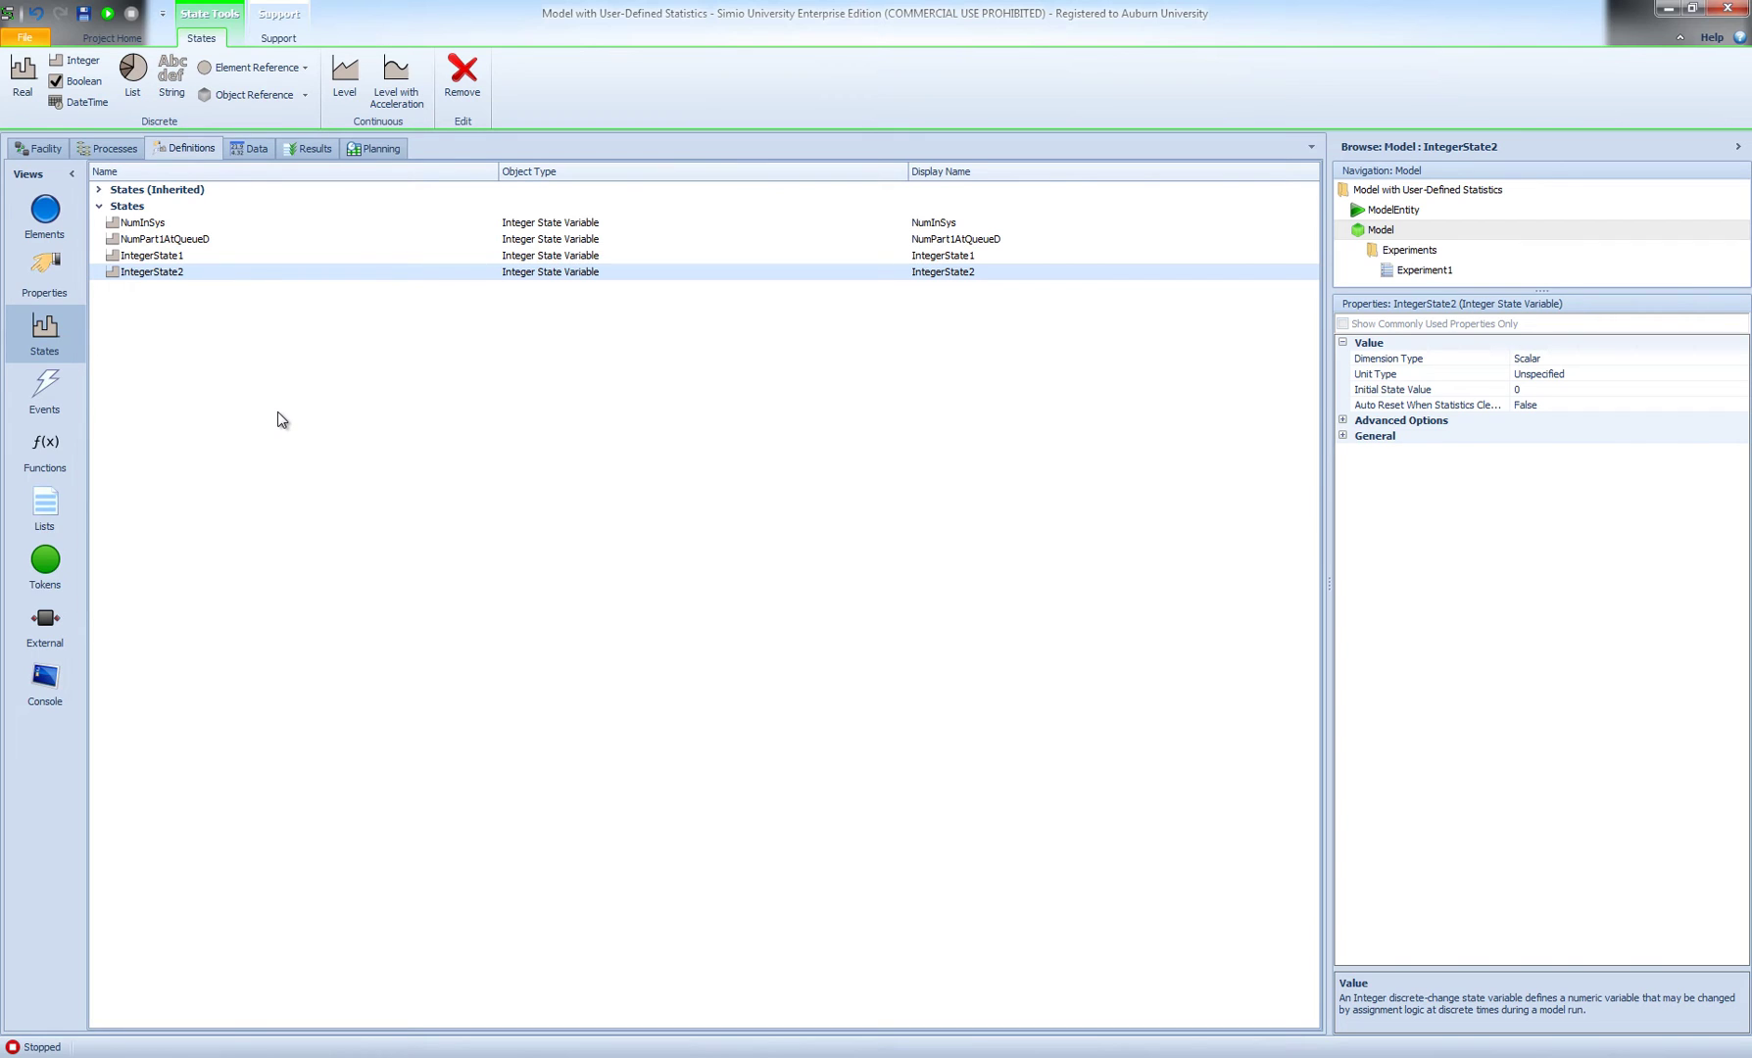
Rename the two new integer state variables as NumBad1 and NumBad2
double_click(152, 256)
left_click(157, 273)
left_click(156, 258)
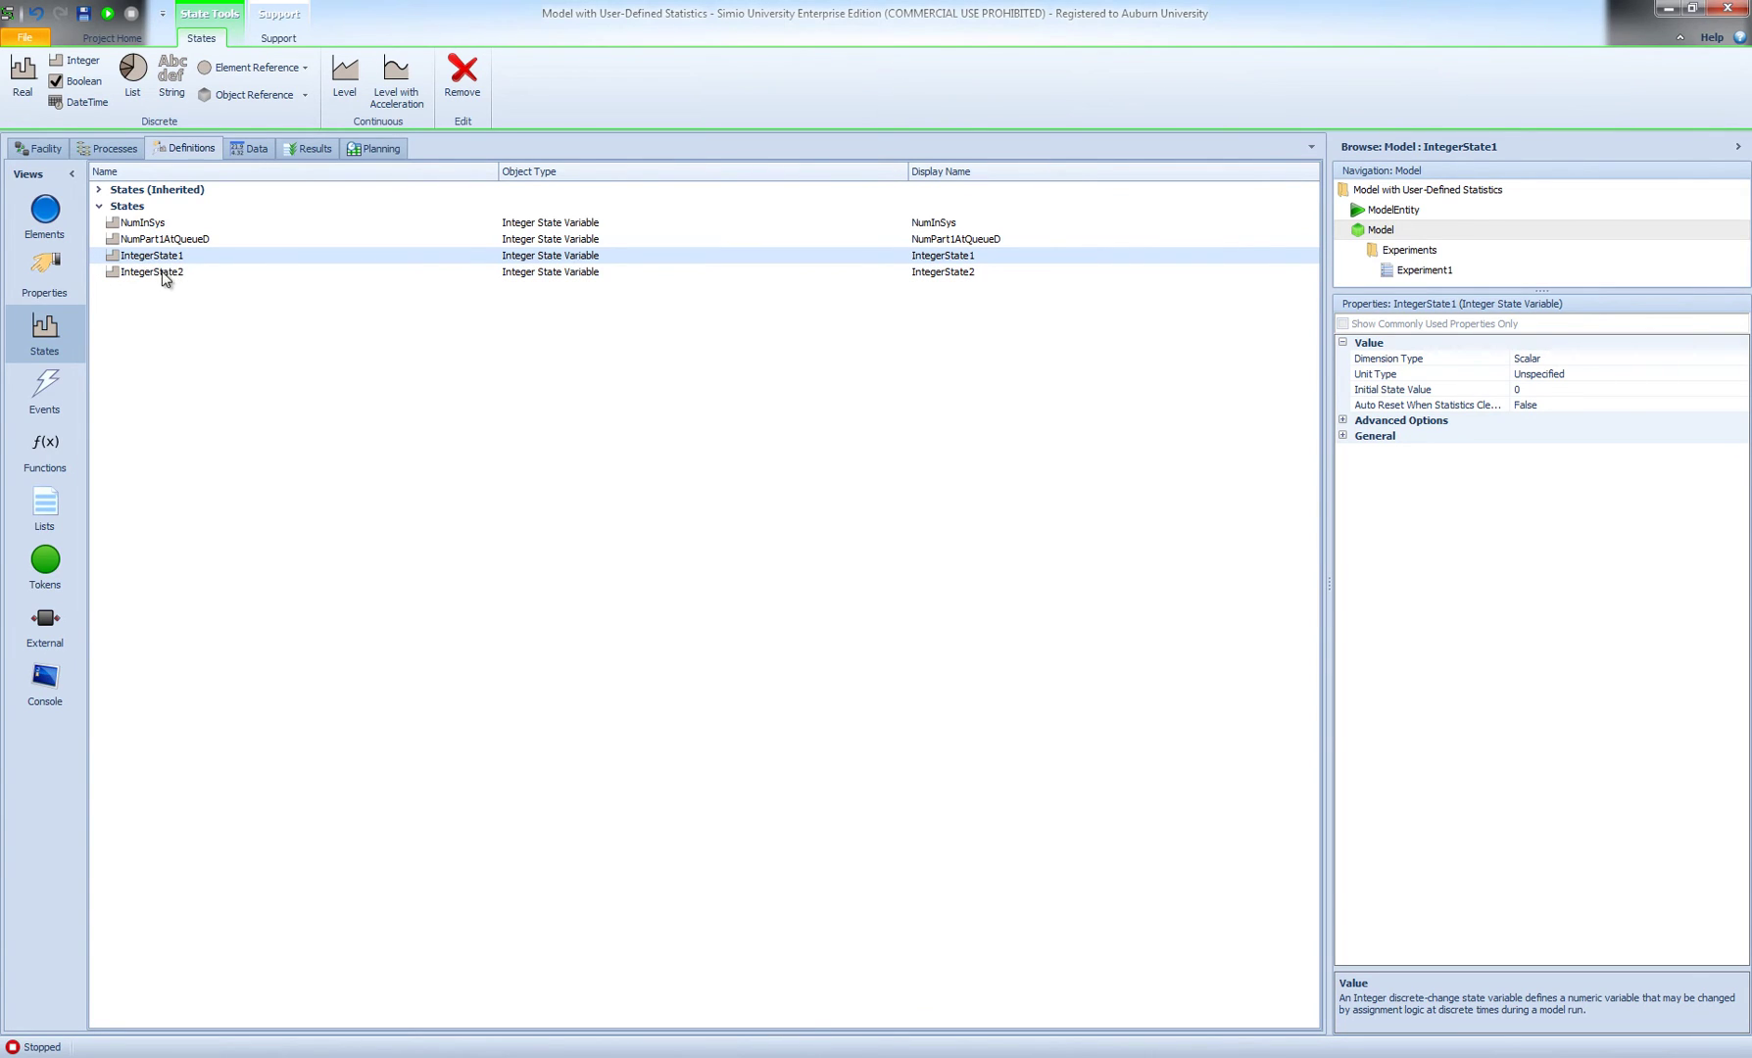
left_click(150, 257)
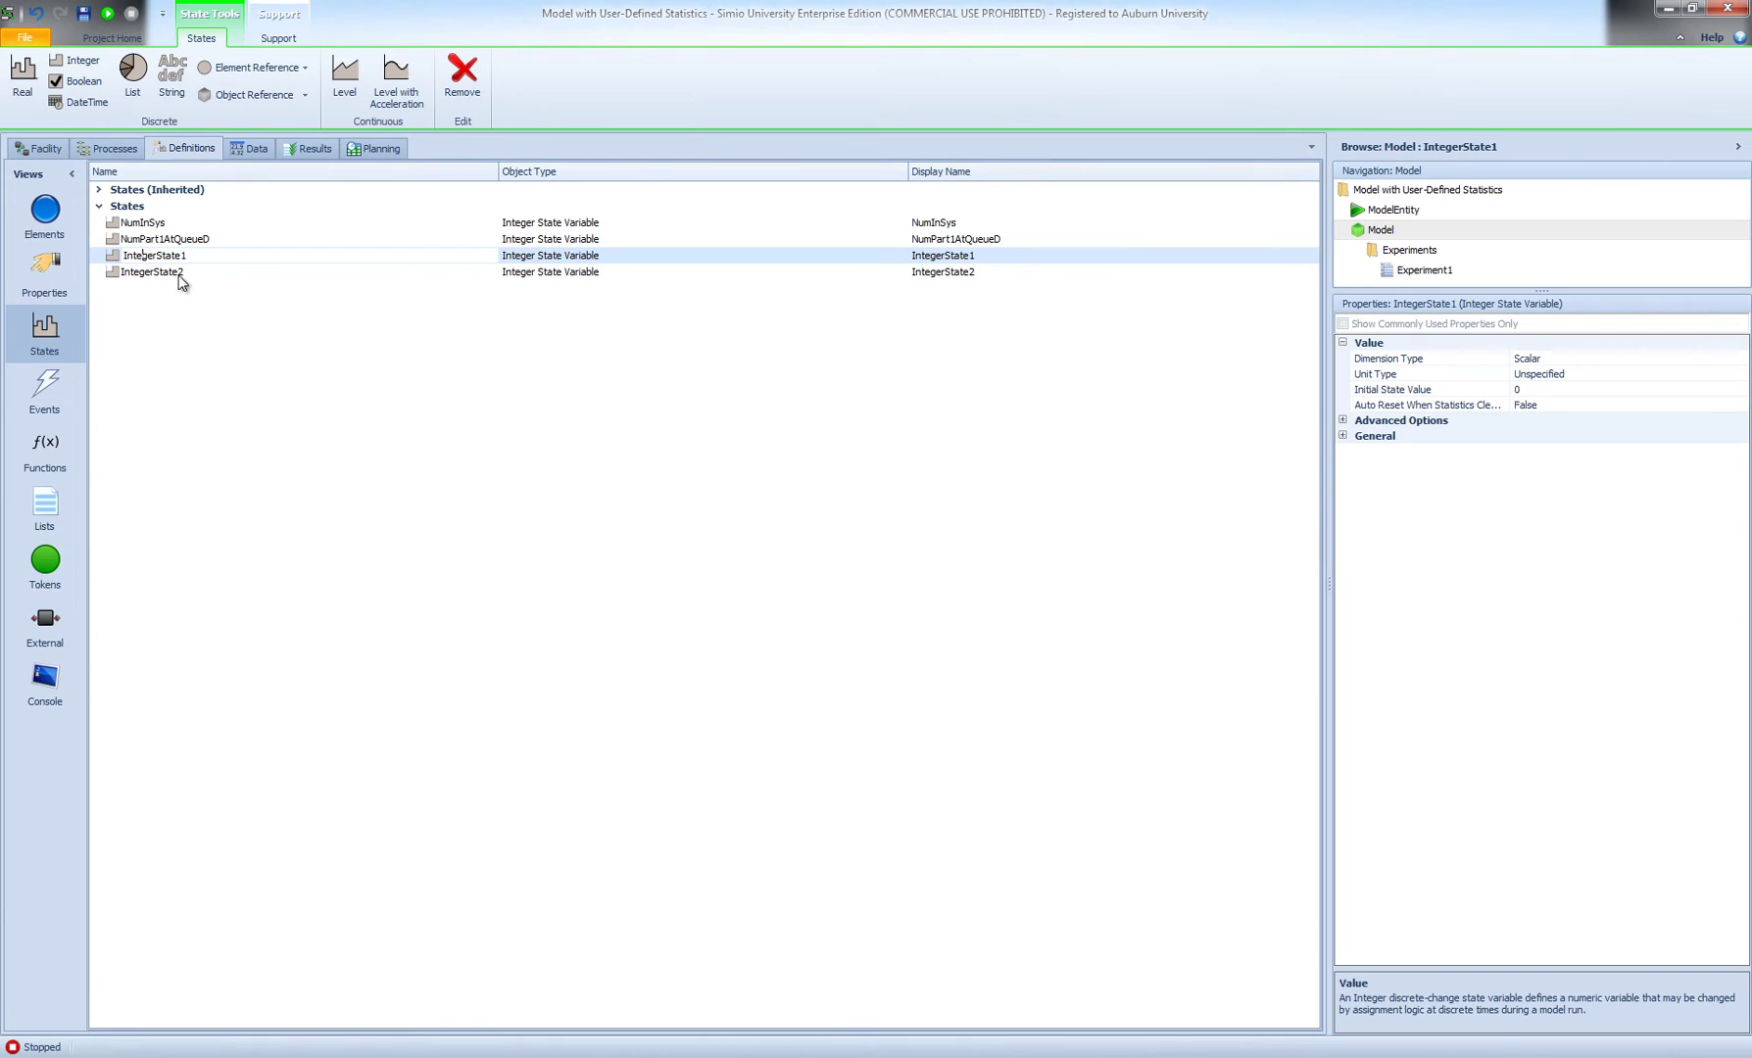
double_click(184, 256)
type("NumBad1")
key("Return")
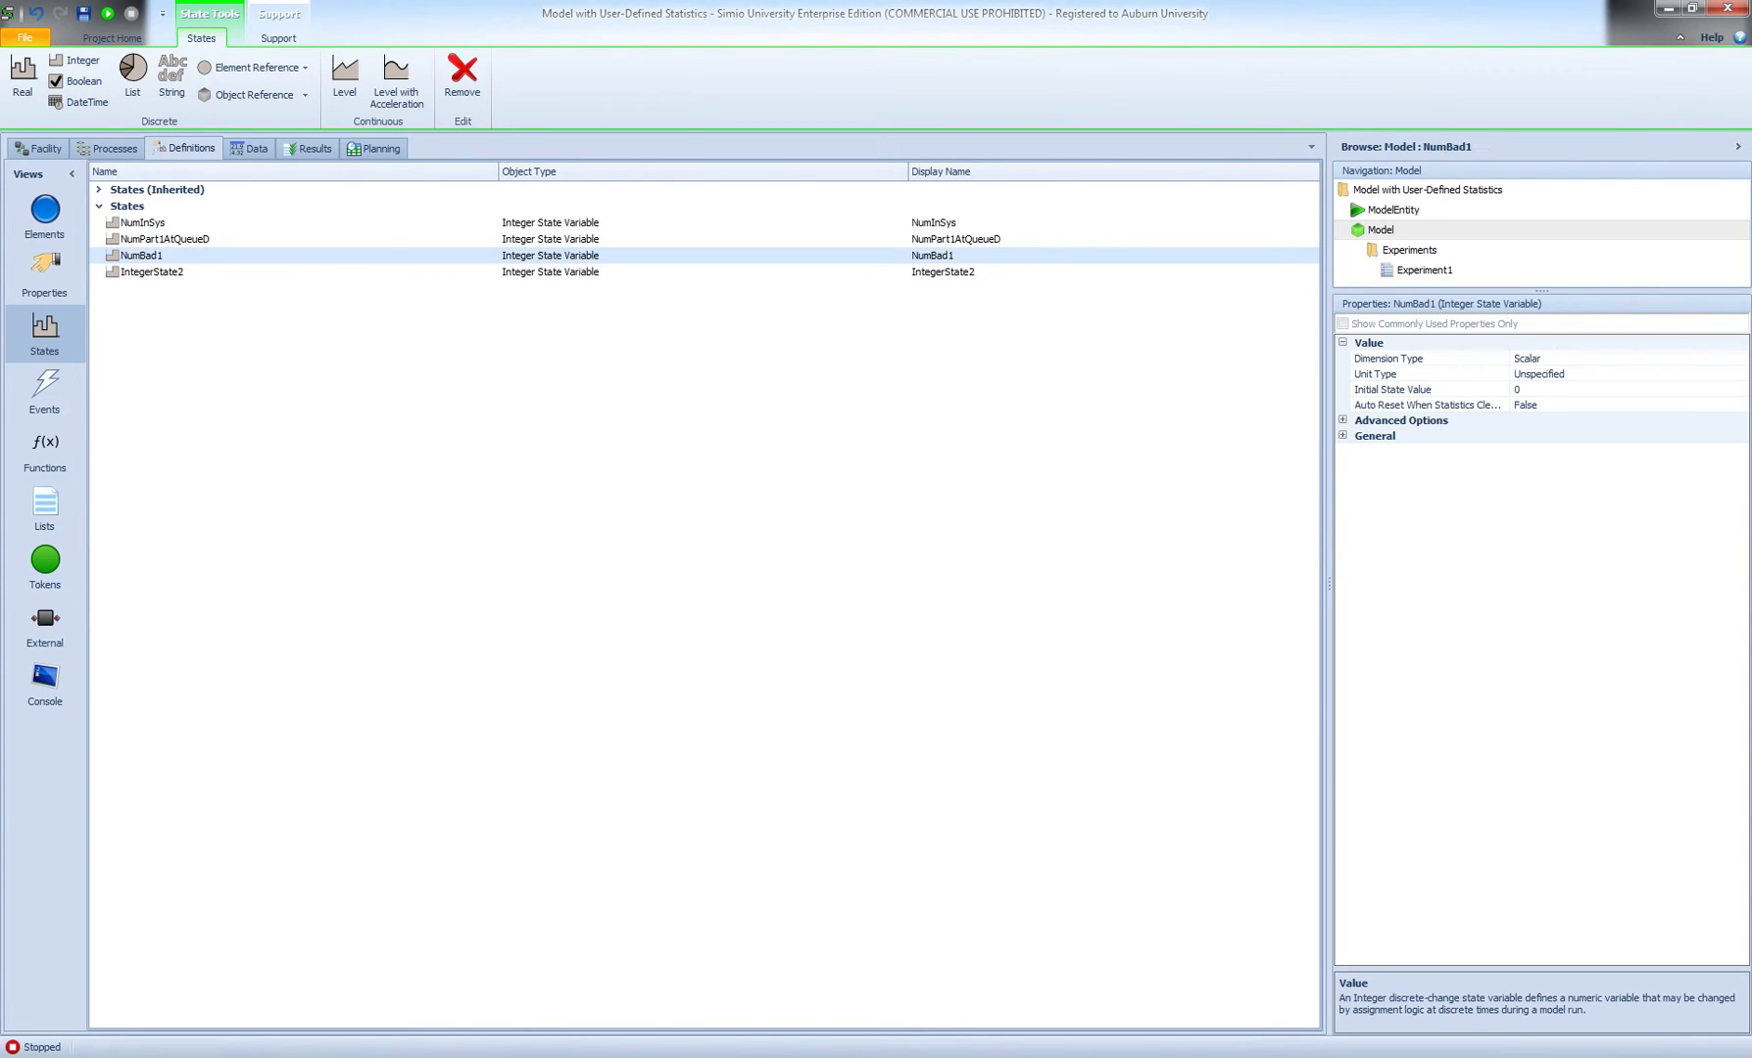
double_click(184, 271)
type("NumBad2")
key("Return")
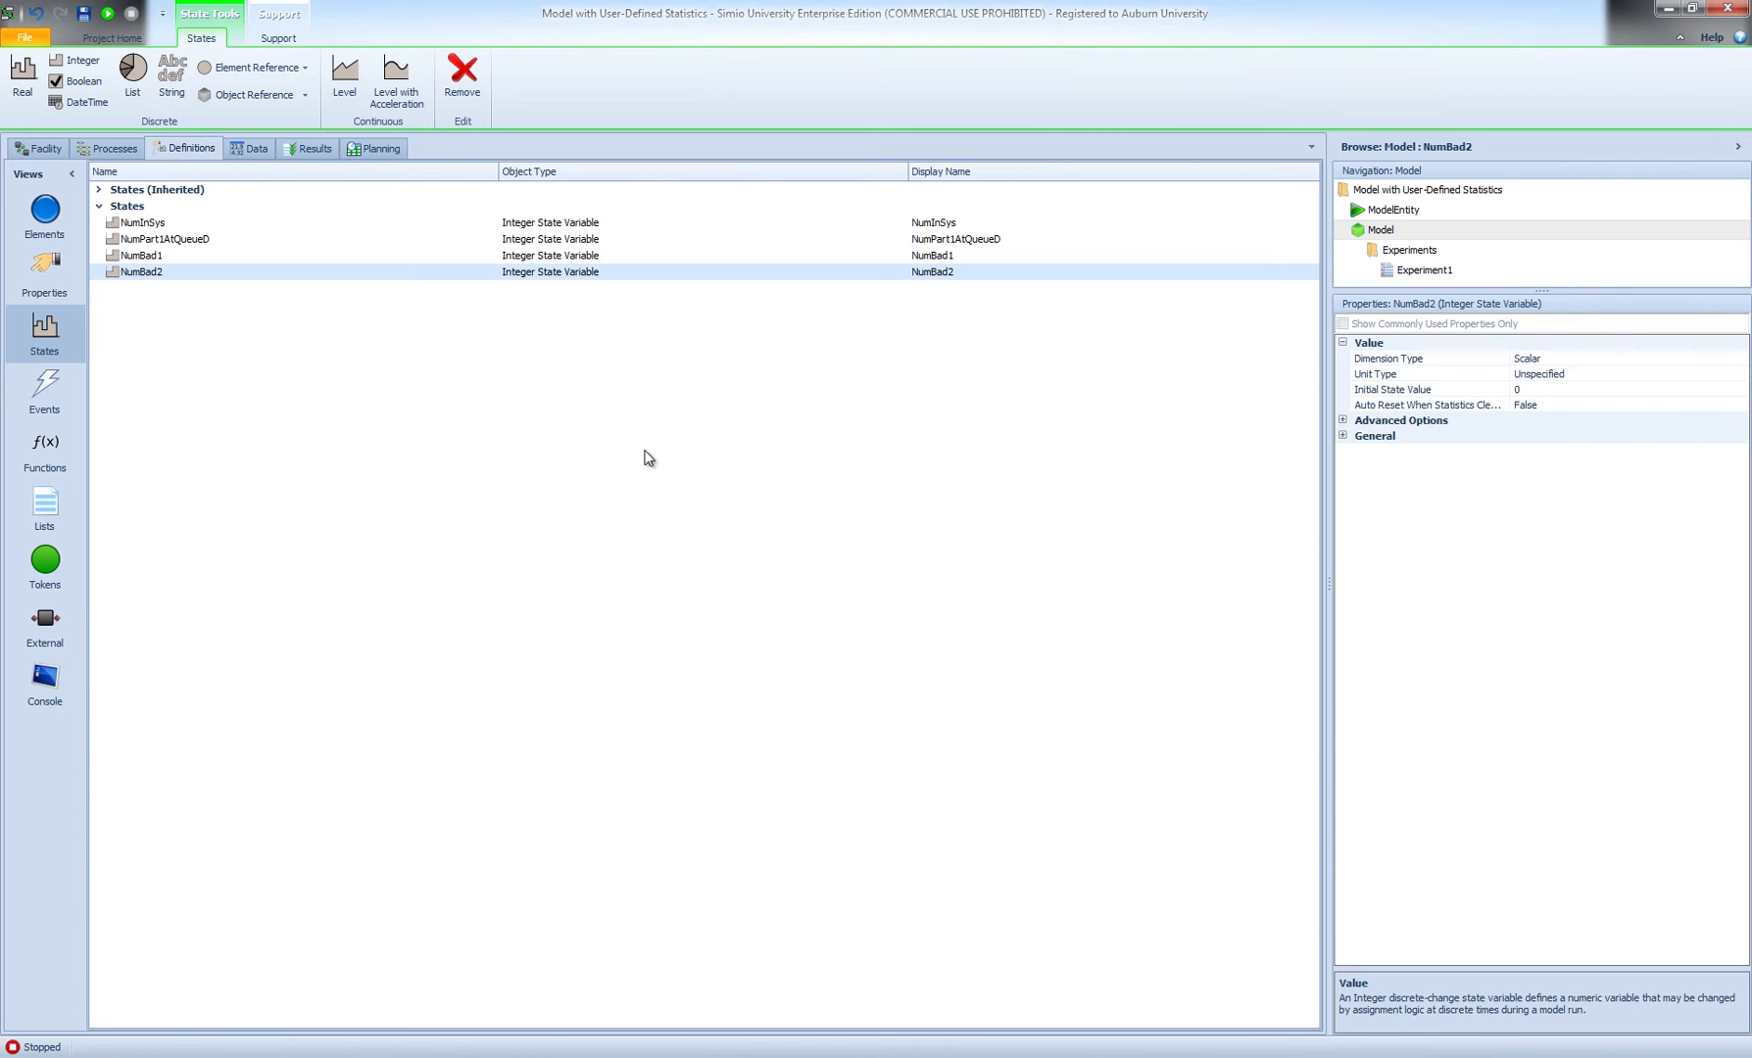
Create an Entered add-on process for Sink1 in the facility model
left_click(45, 149)
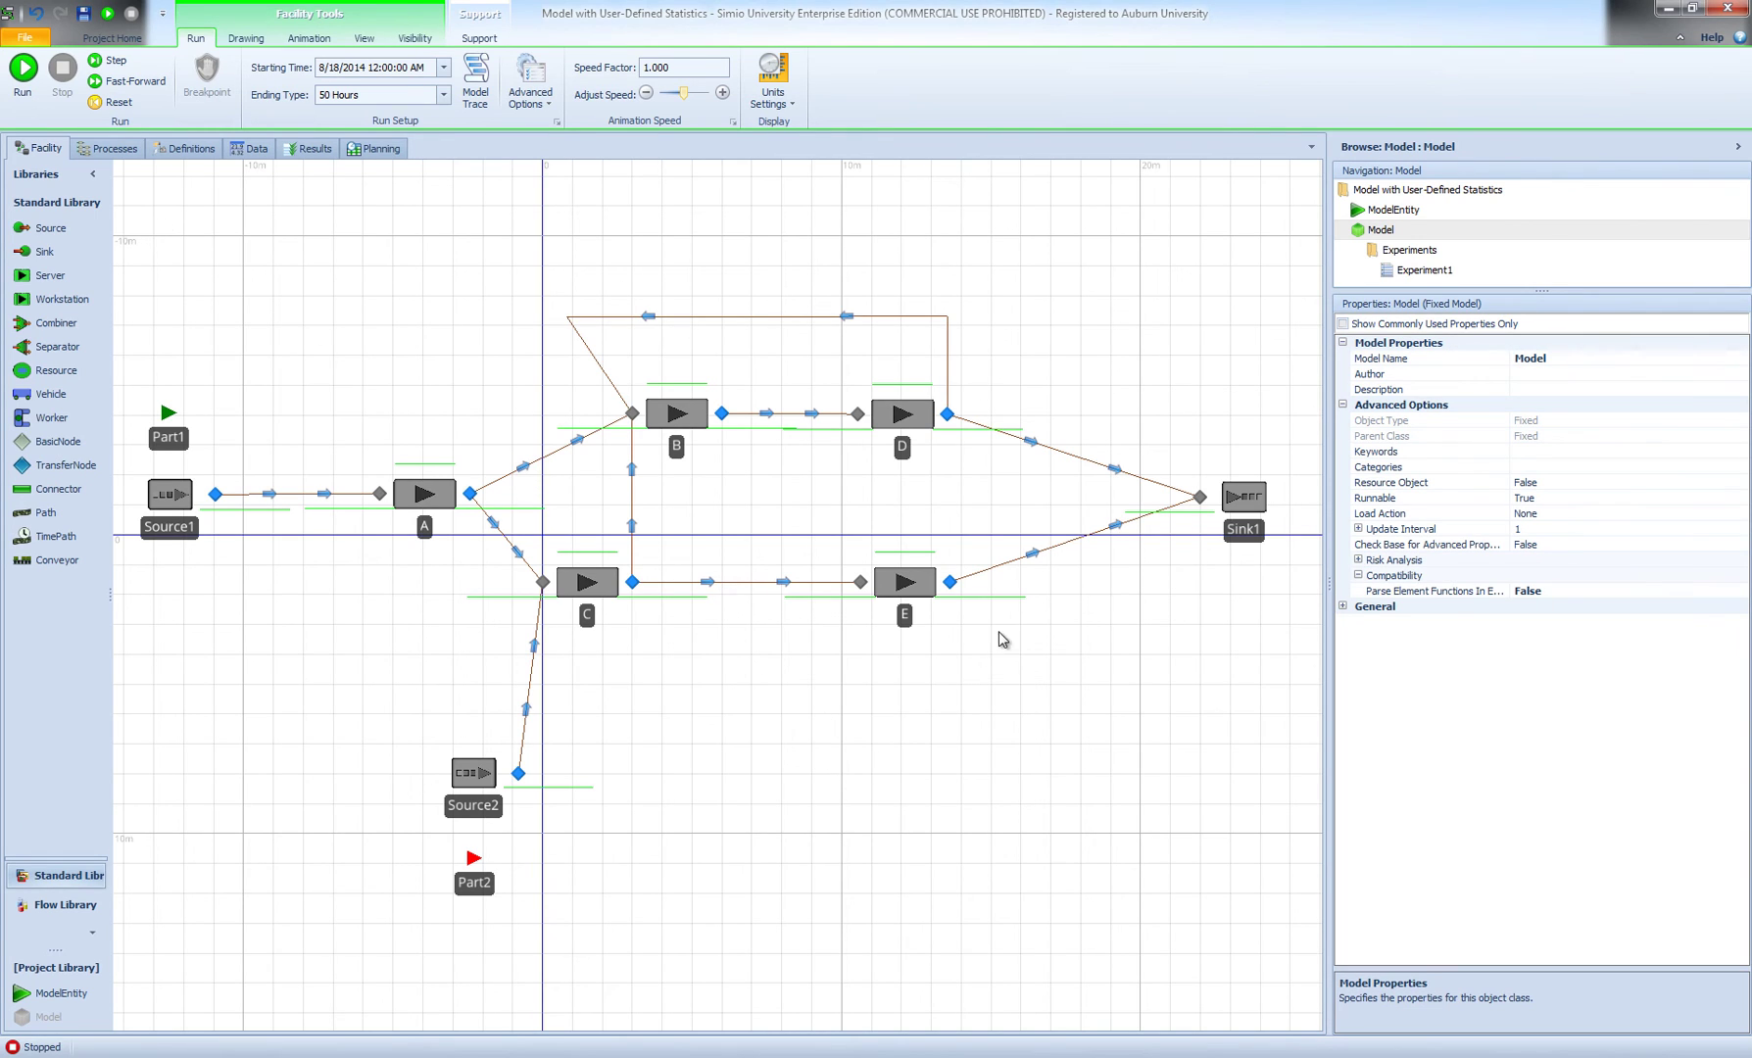
left_click(1256, 504)
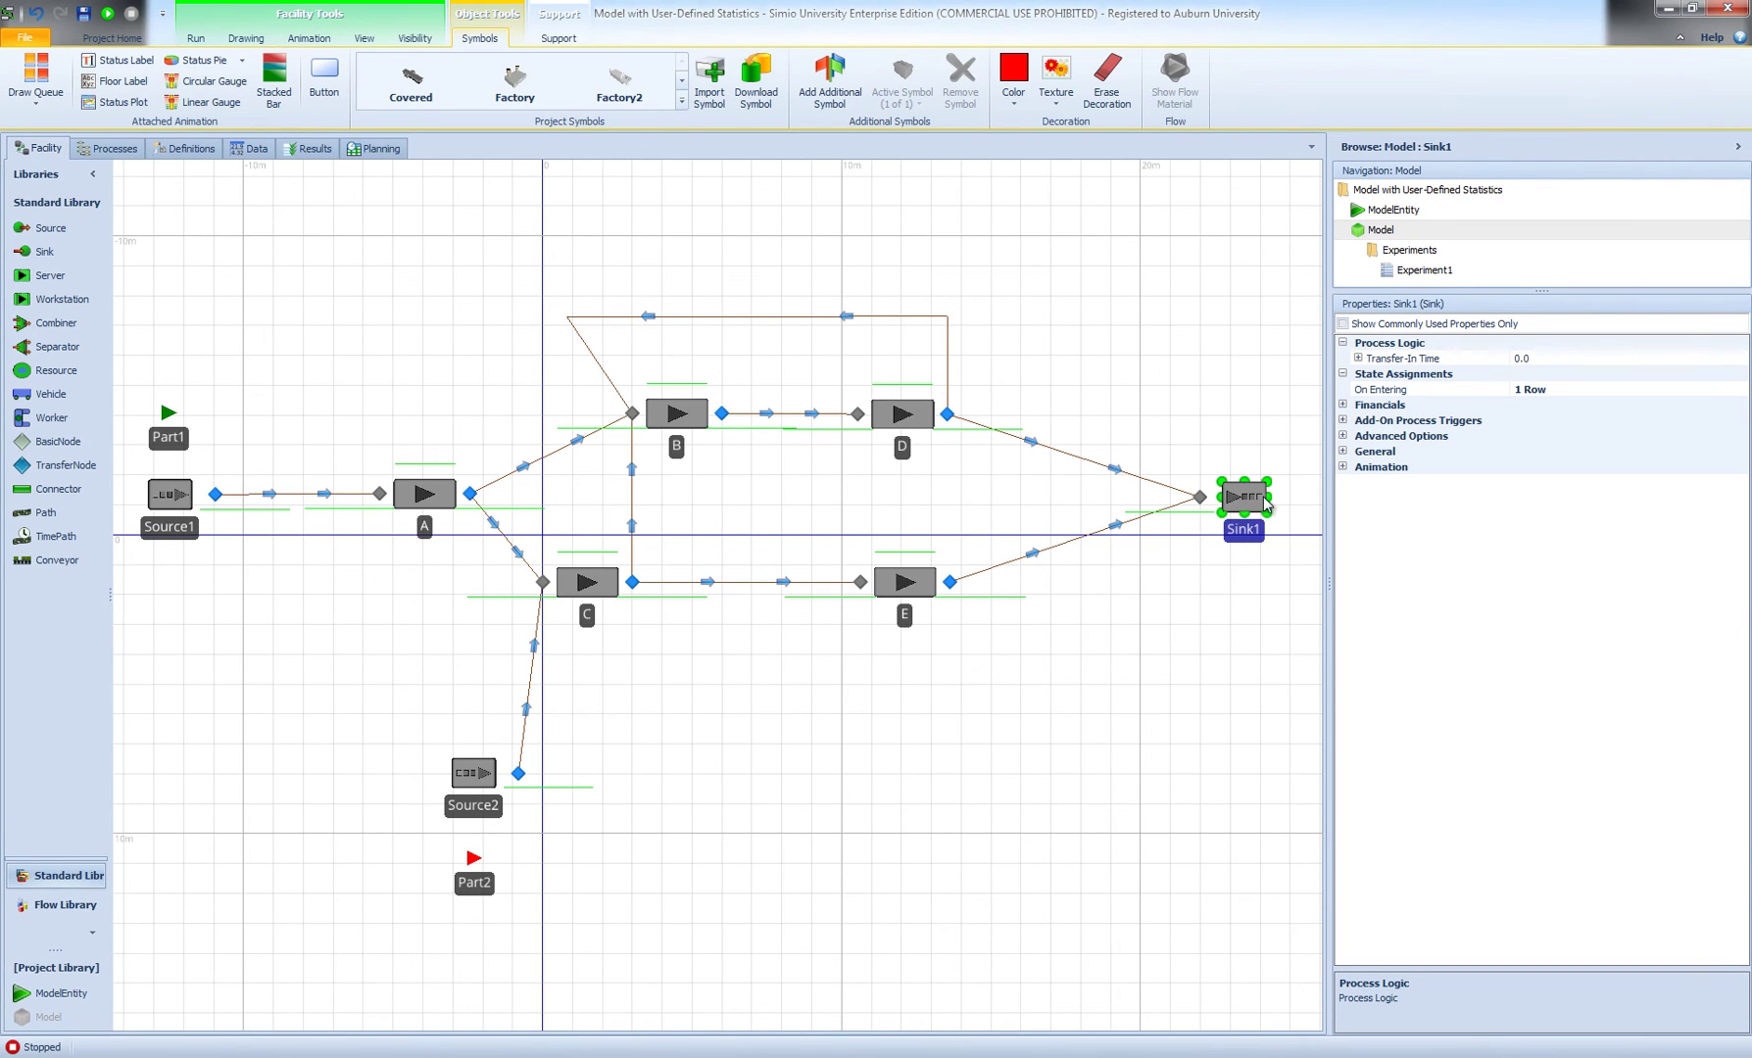
left_click(1344, 420)
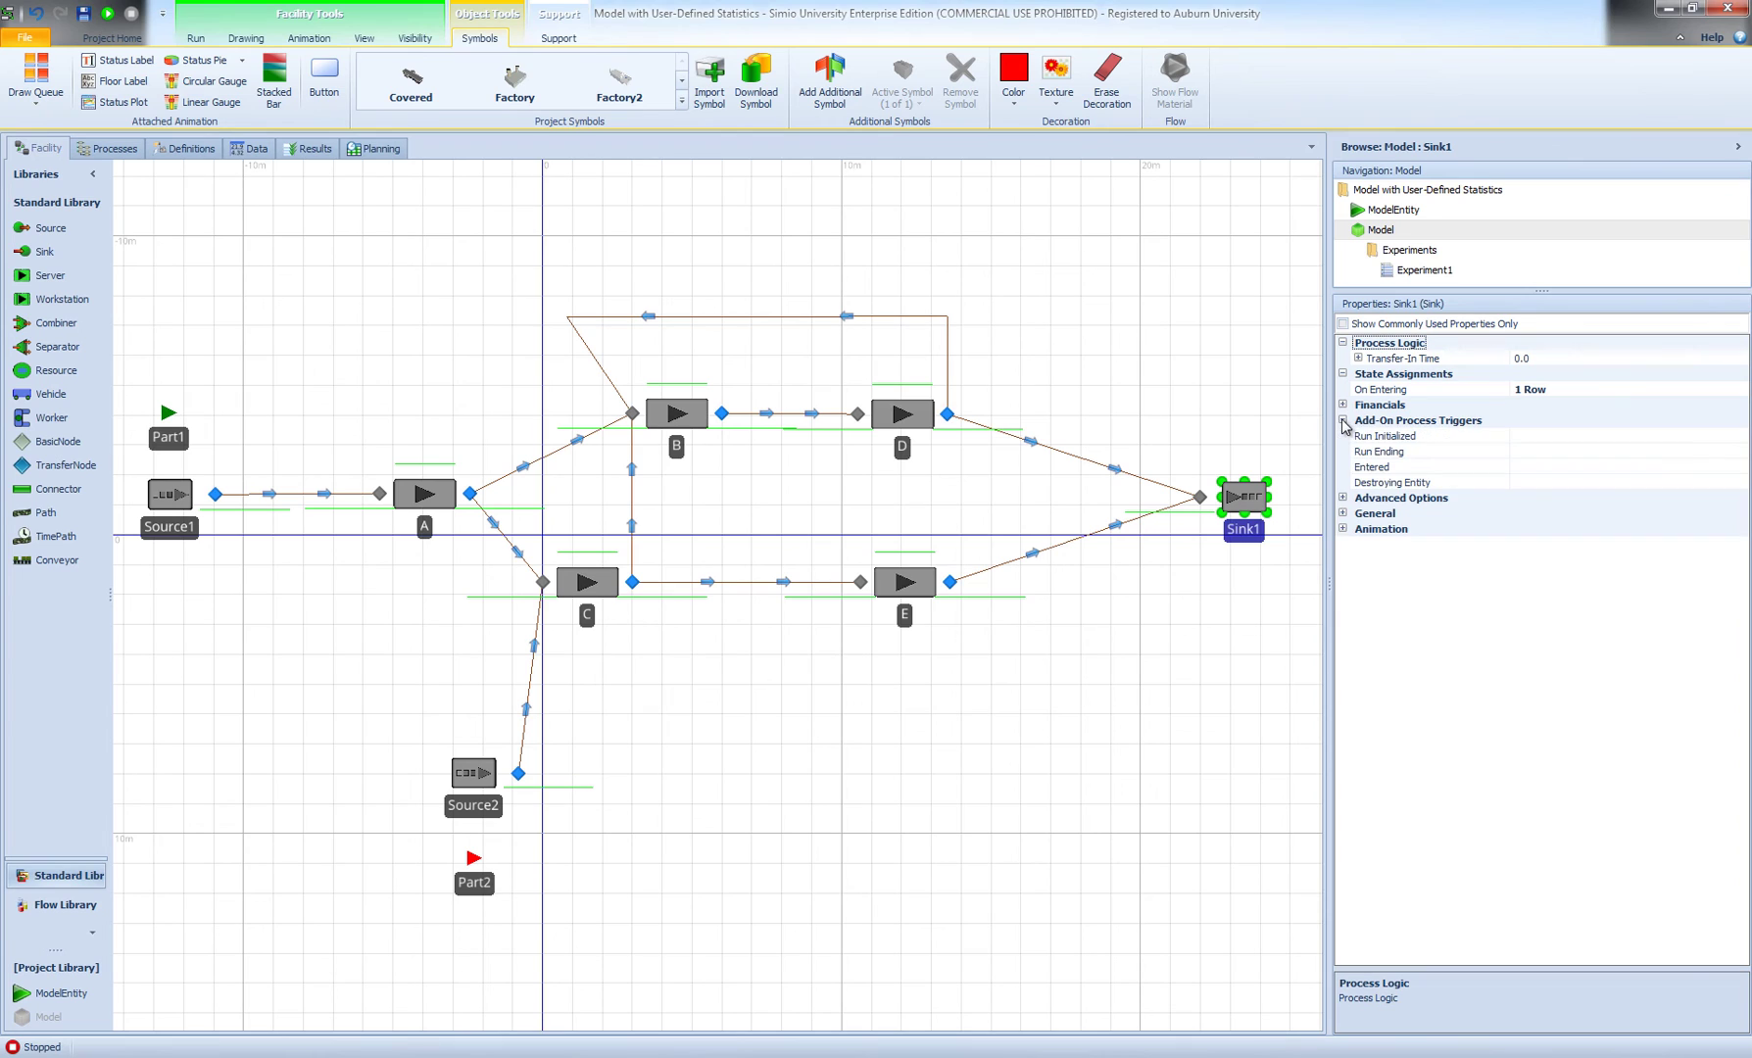
double_click(1404, 469)
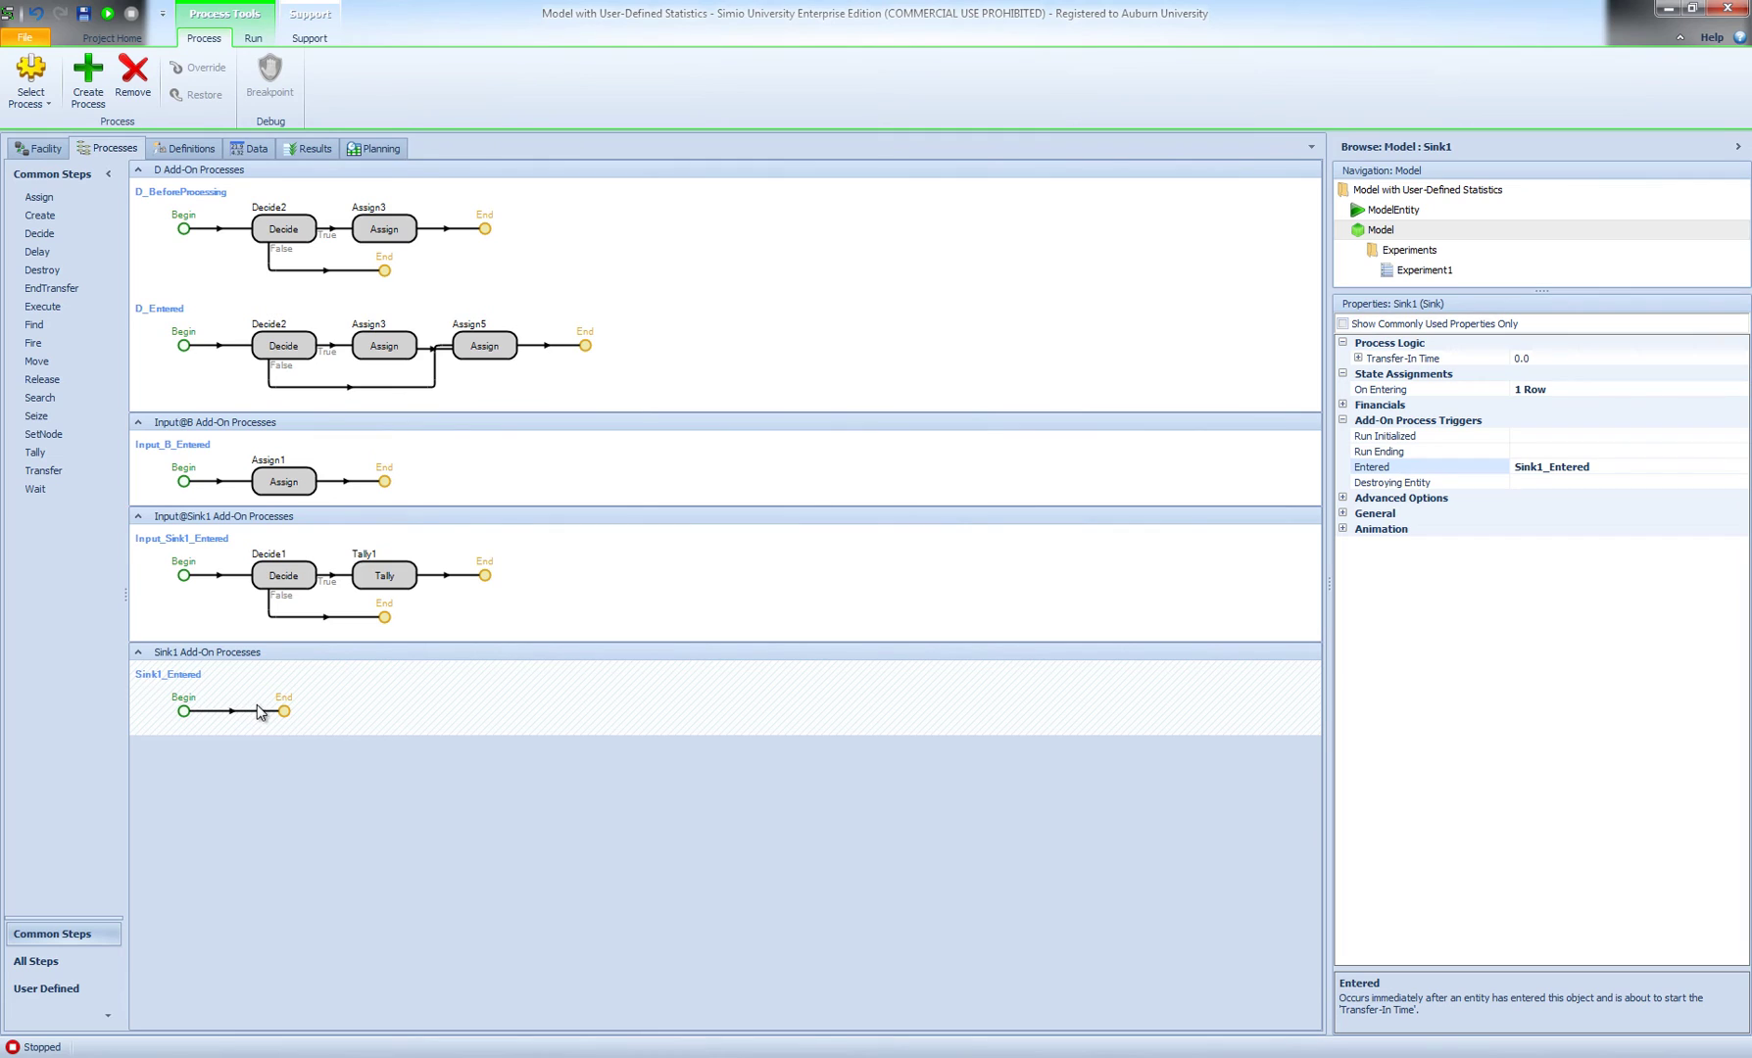
Add a Decide step to the Sink1_Entered process with the condition ModelEntity.TimesProcessedOnD > 2
left_click_drag(39, 233, 266, 711)
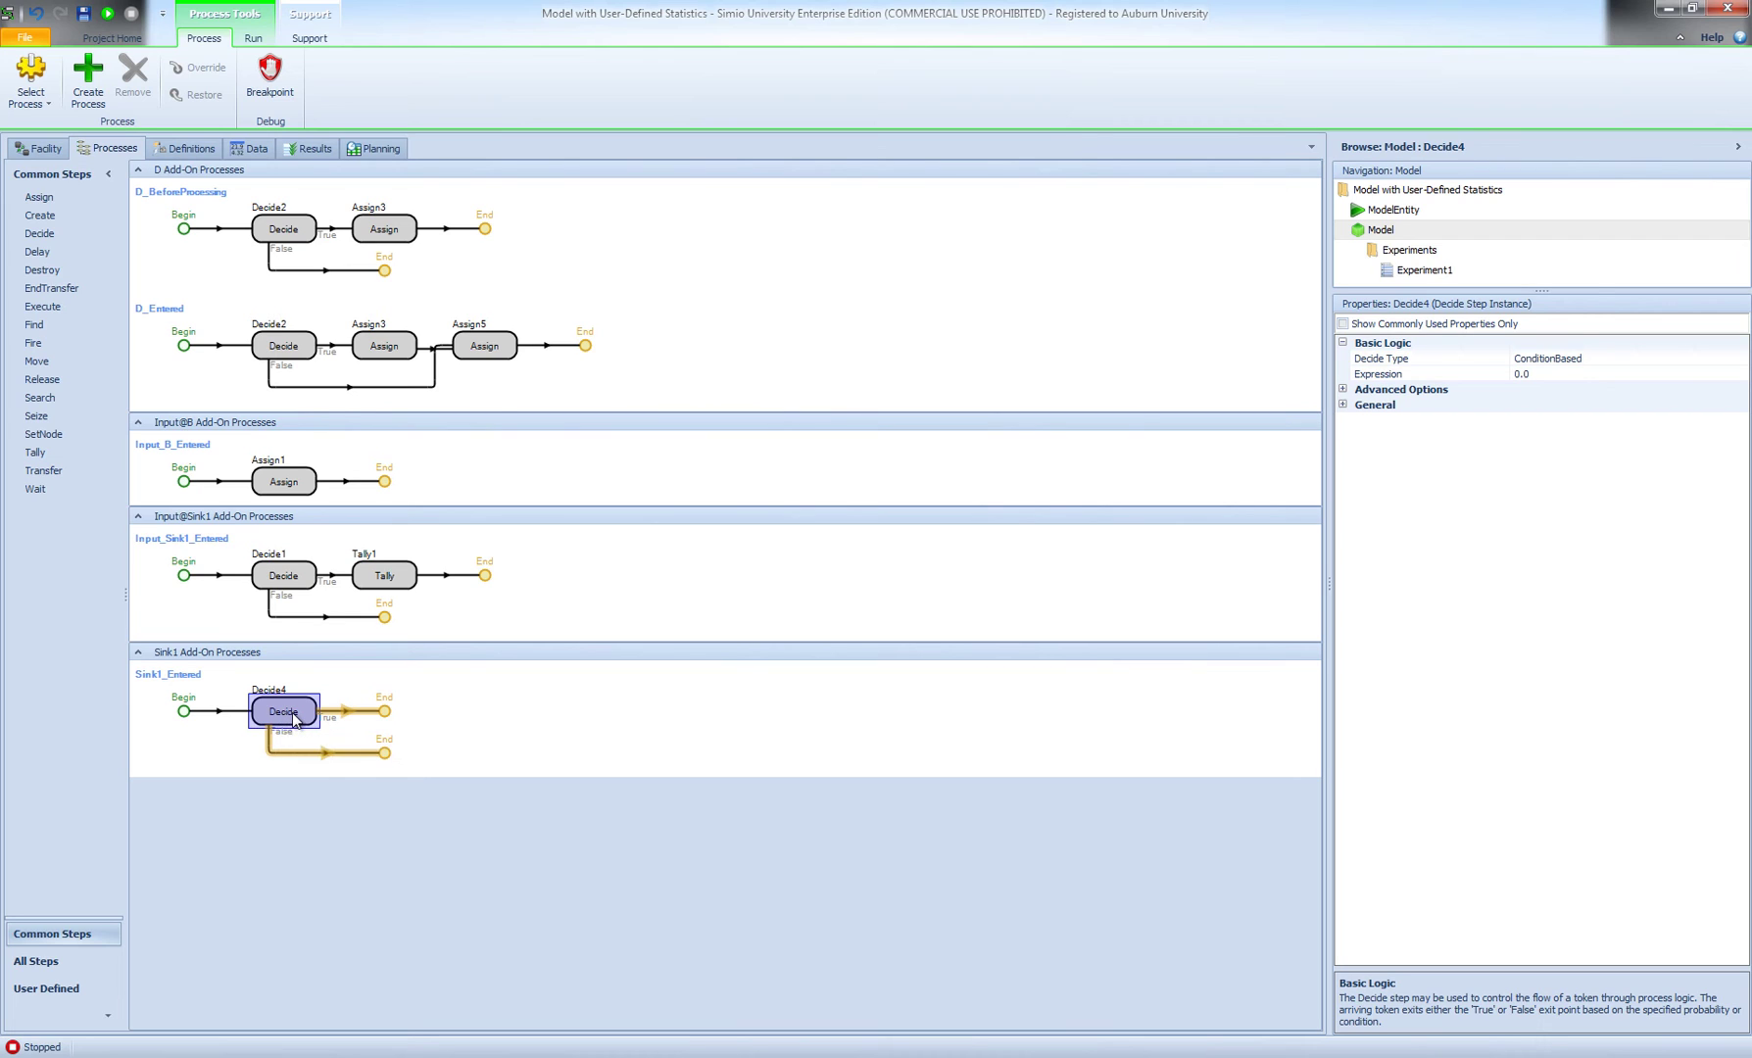
left_click(1568, 374)
left_click(1478, 374)
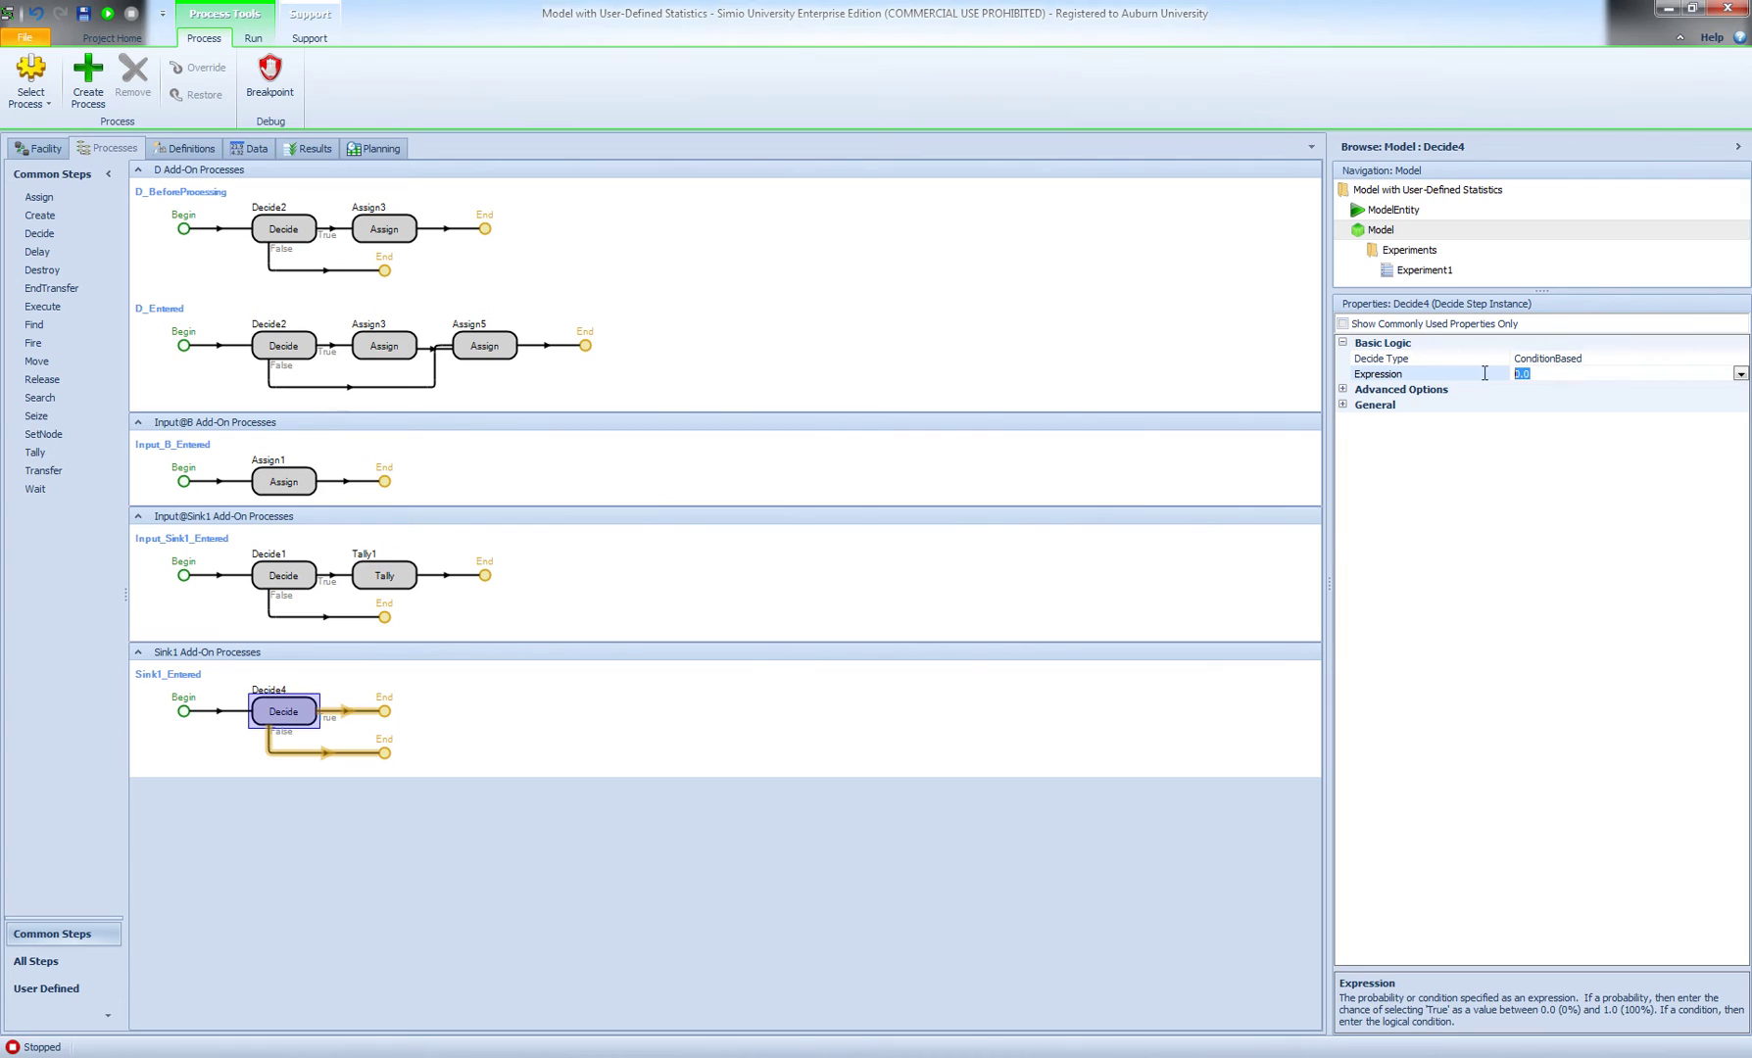
type("ModelEntity.TimesProcessedOnD")
type("> 2")
key("Return")
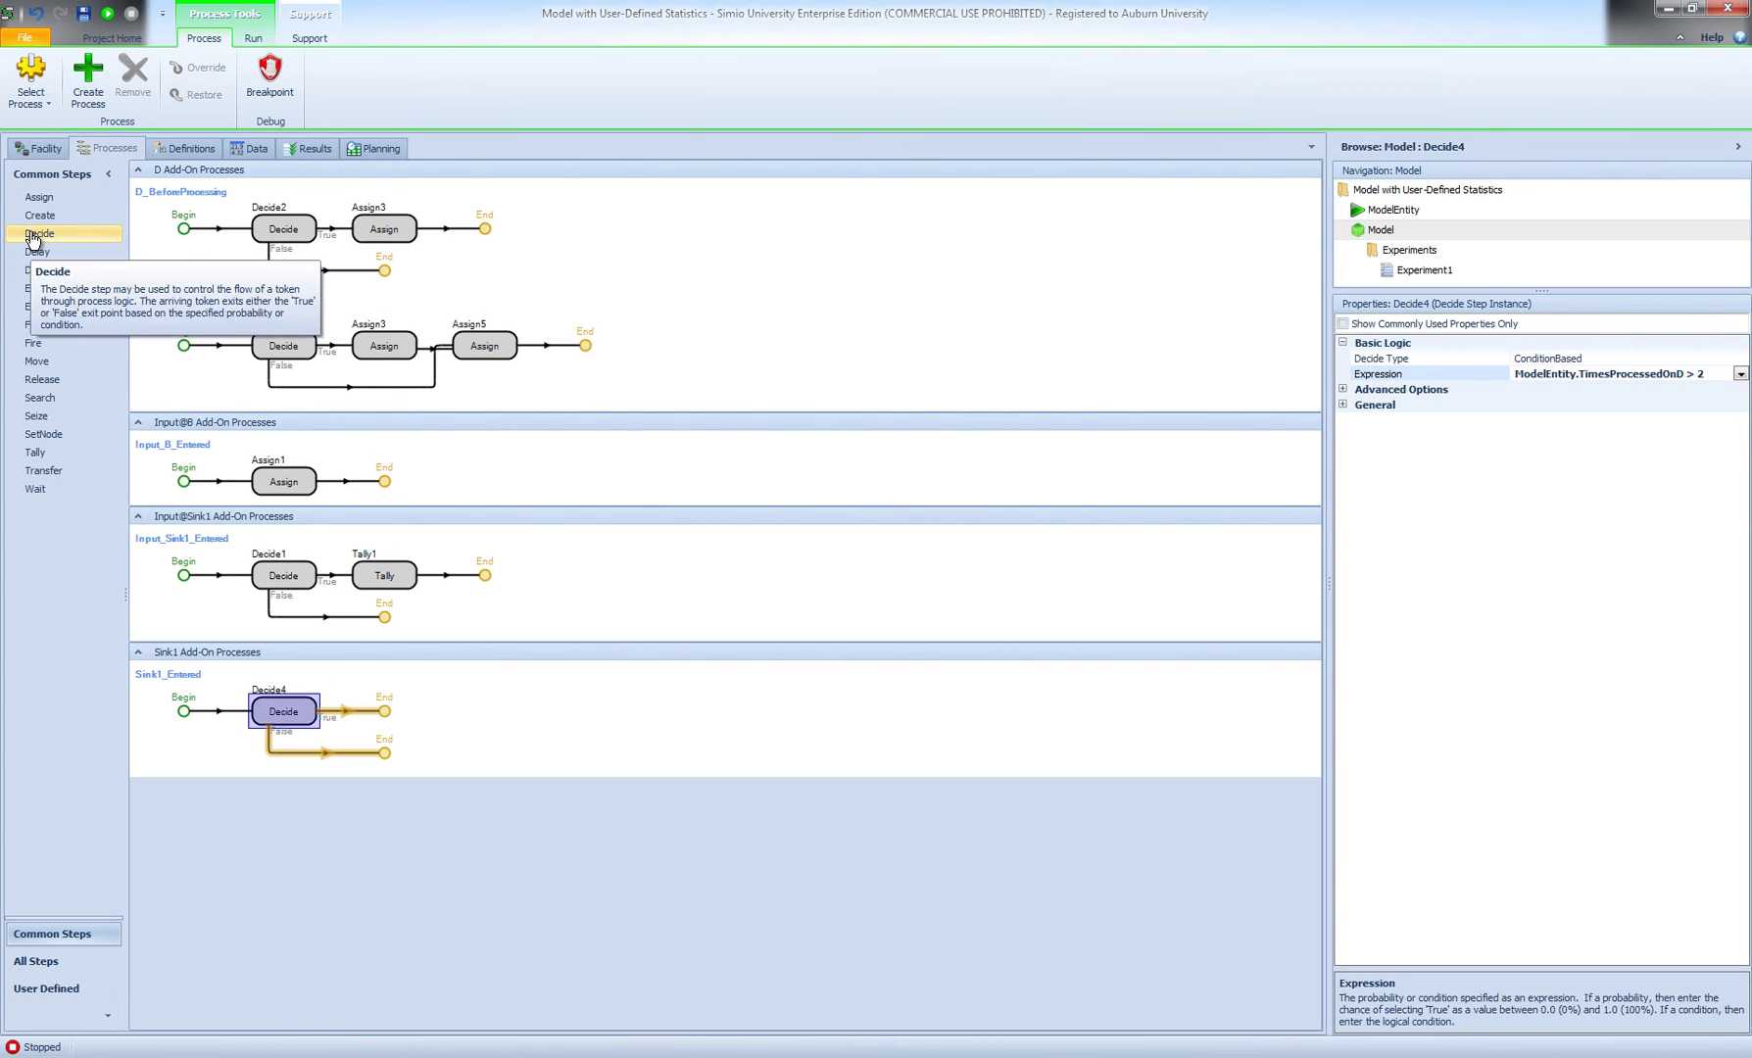
Add a second Decide step on the first one's True branch with the condition ModelEntity.Is.Part1
left_click_drag(28, 236, 397, 713)
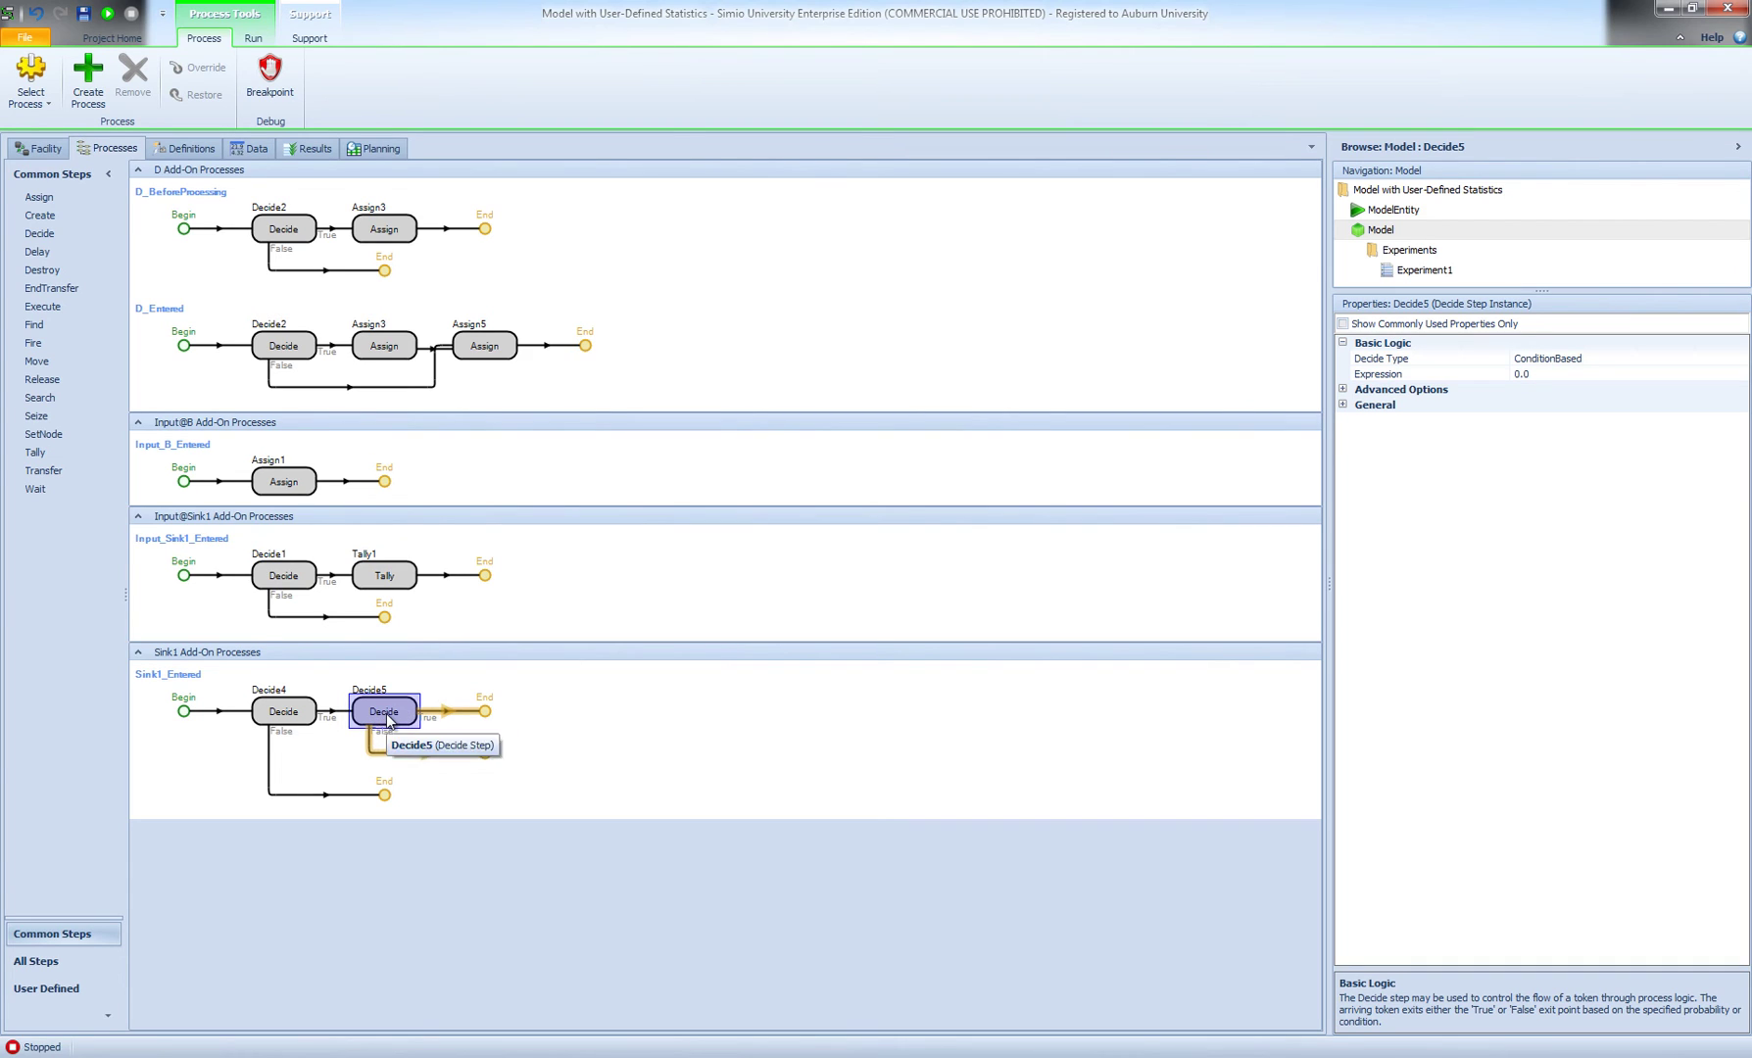
left_click(1549, 373)
left_click_drag(1540, 373, 1465, 379)
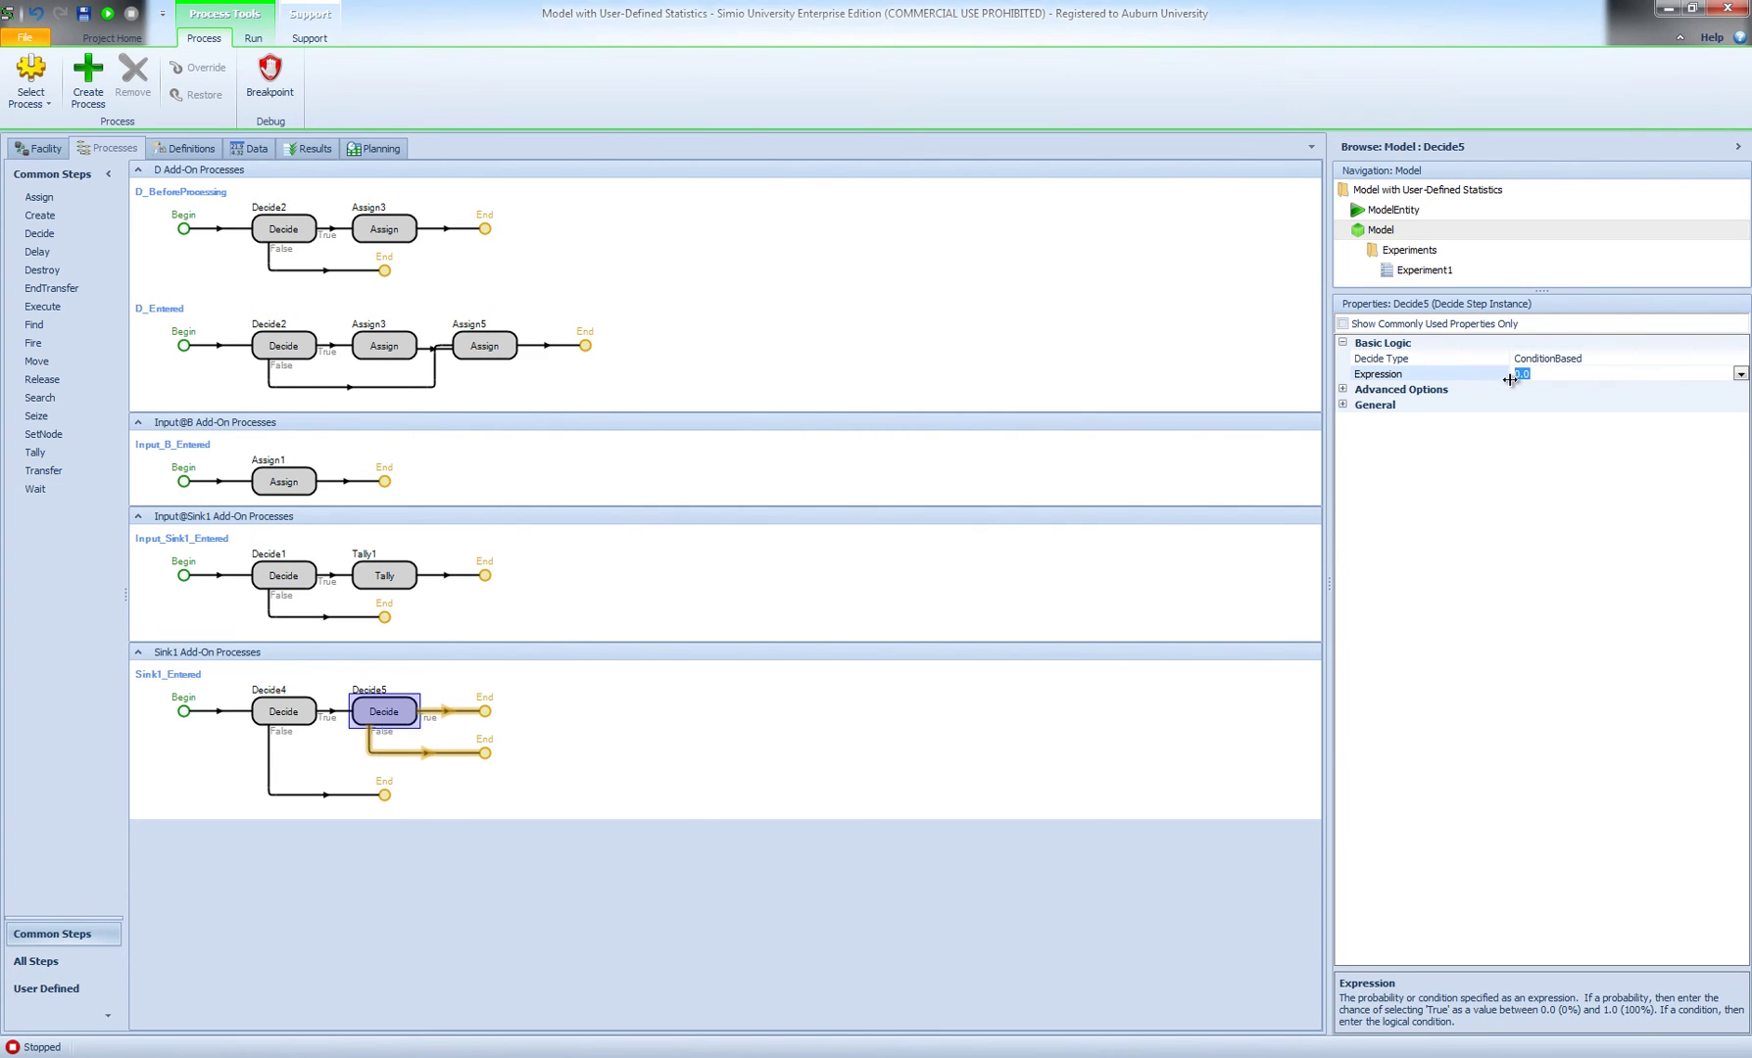
type("ModelEntity.Is.Part1")
key("Return")
Add an Assign step on the second Decide's True branch that sets NumBad1 to NumBad1 + 1
left_click_drag(40, 198, 438, 710)
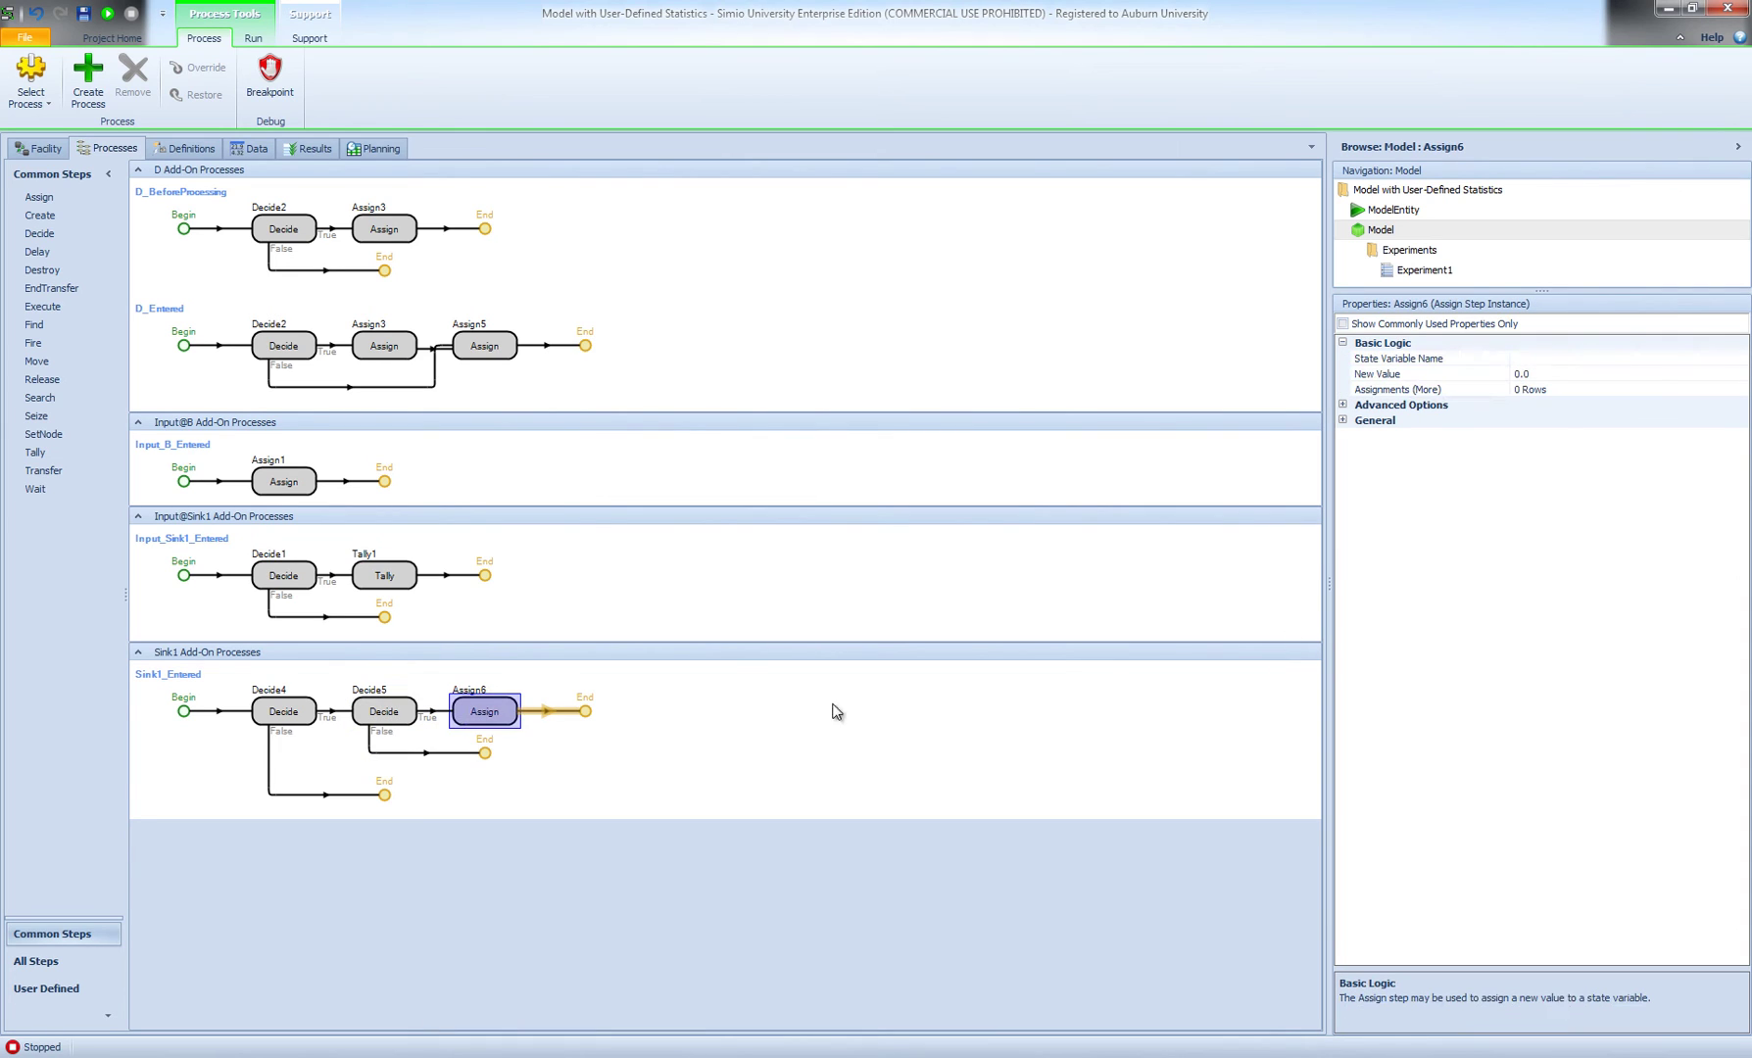
left_click(1588, 360)
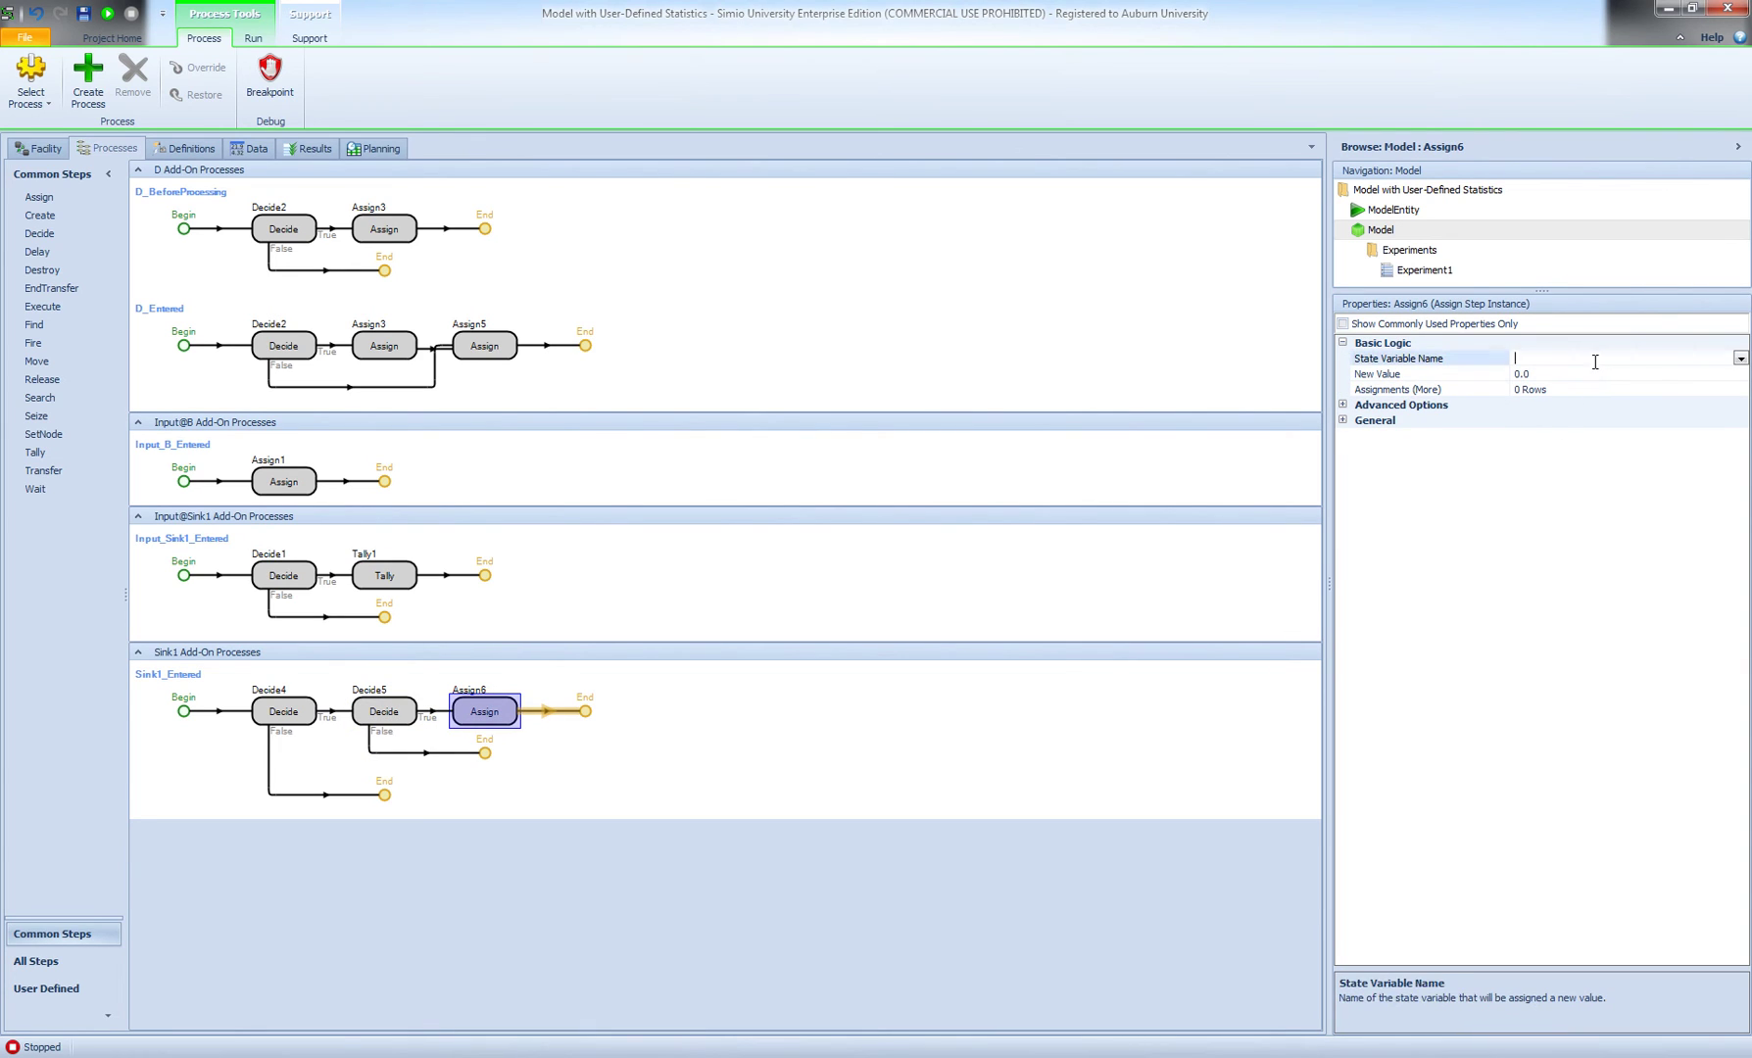
left_click(1741, 361)
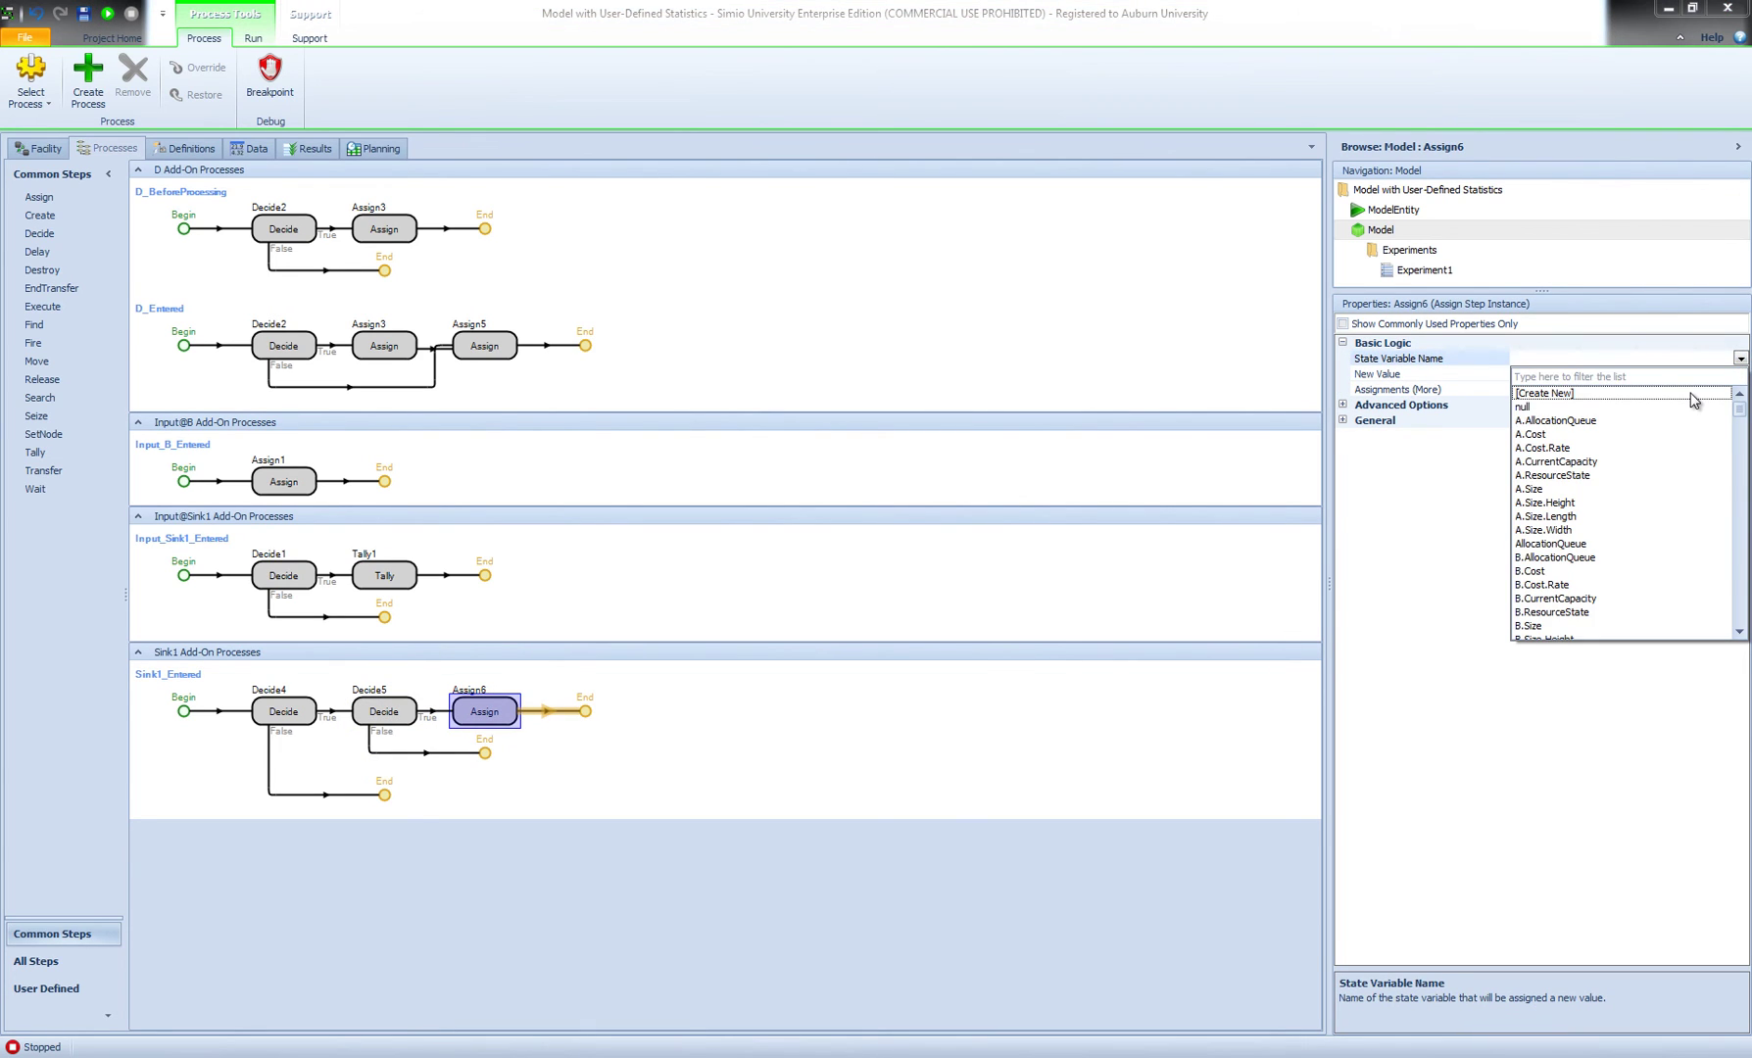
scroll(1694, 400, "down", 15)
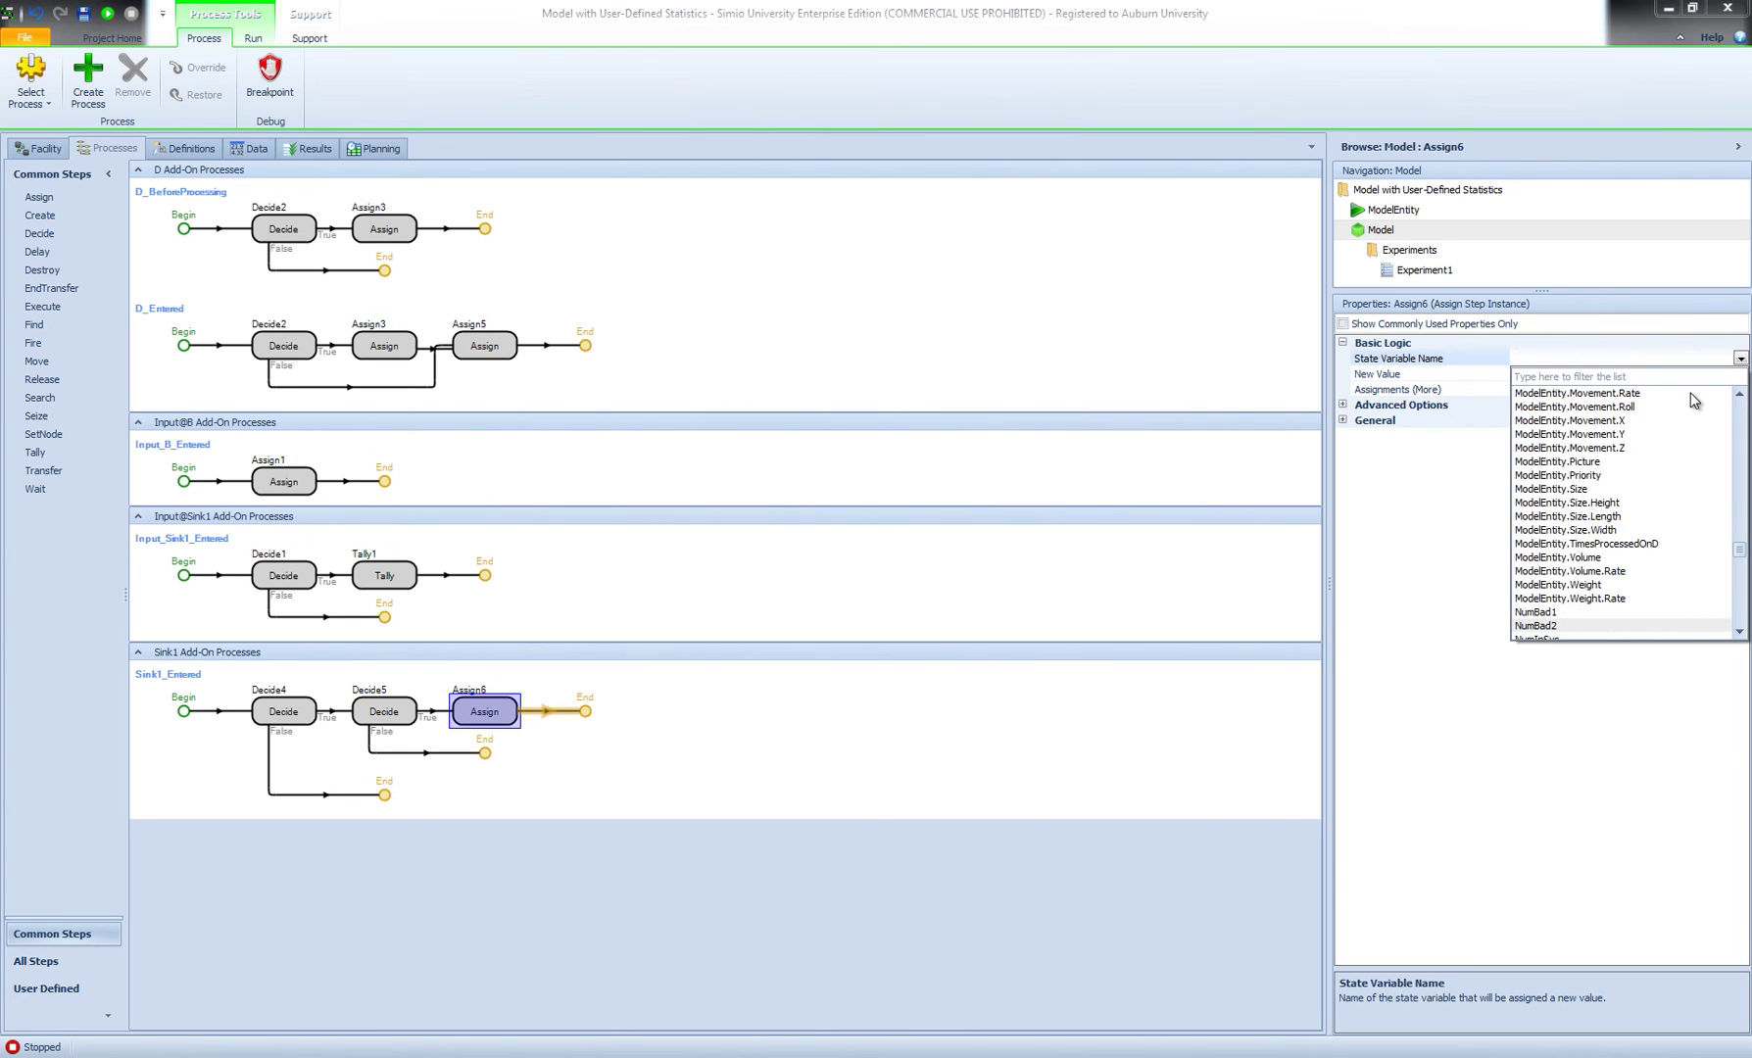
left_click(1694, 400)
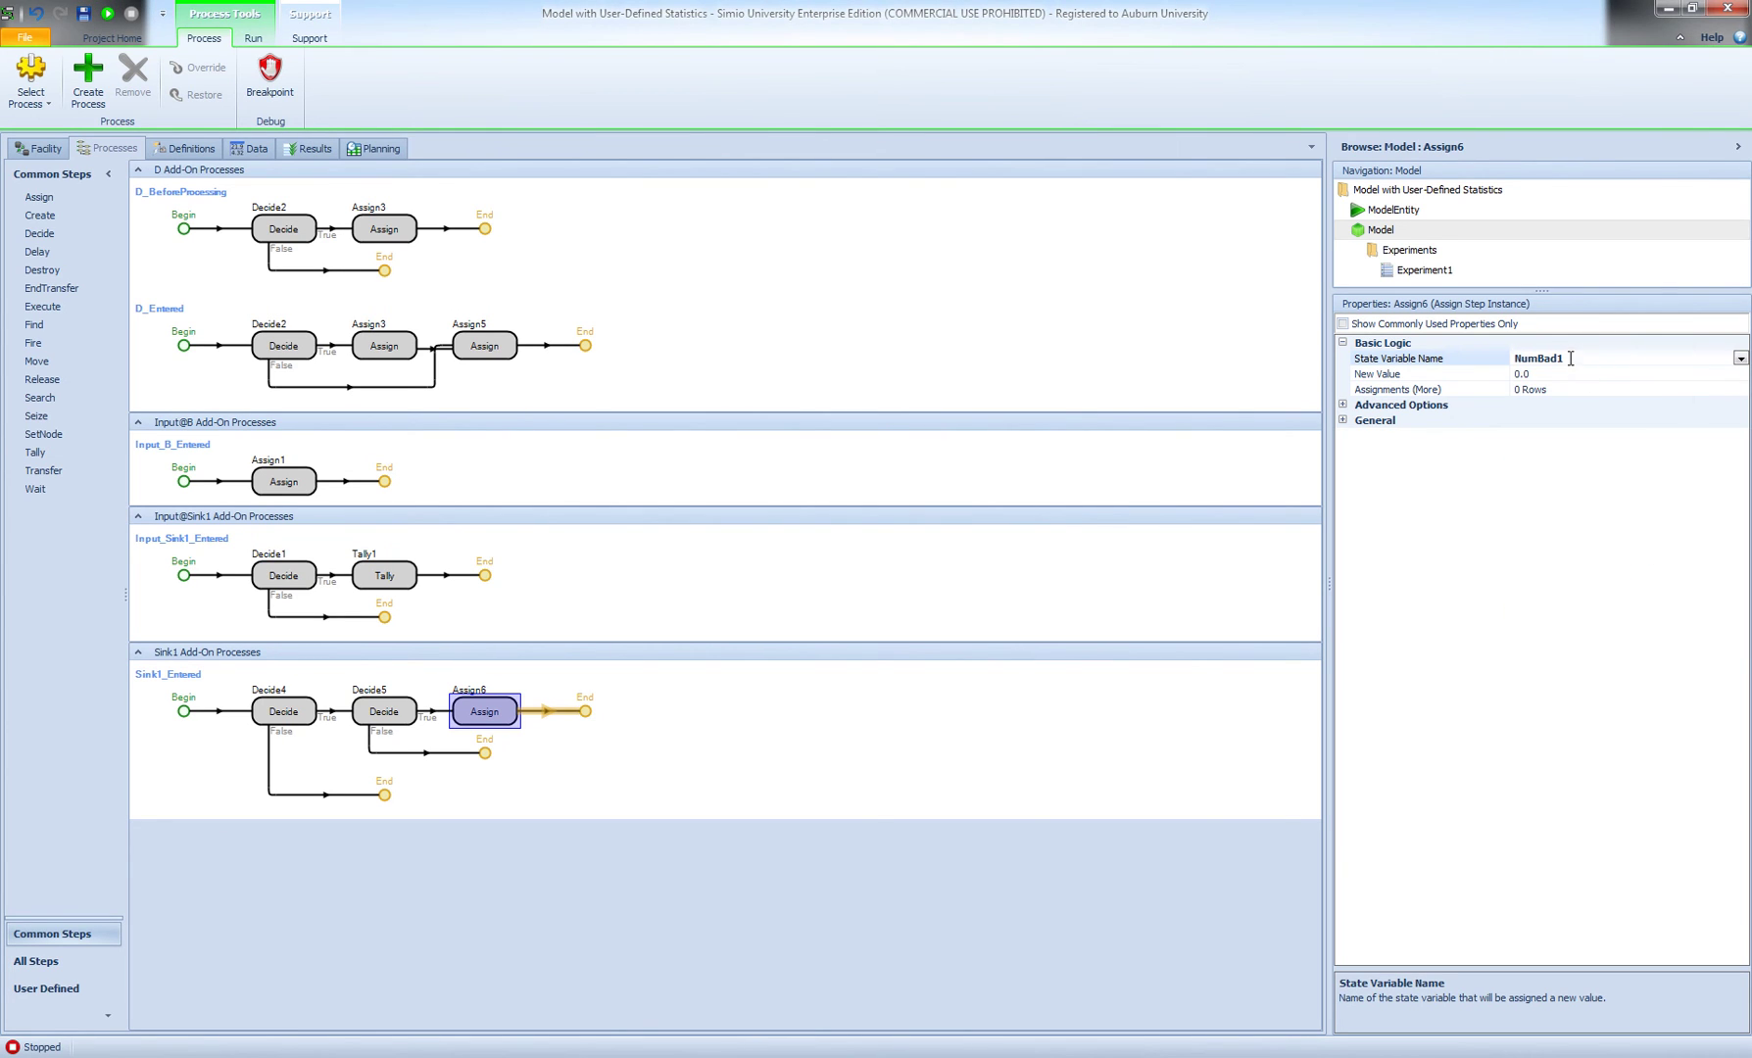
left_click(1523, 374)
type("NumBad1 + 1")
key("Return")
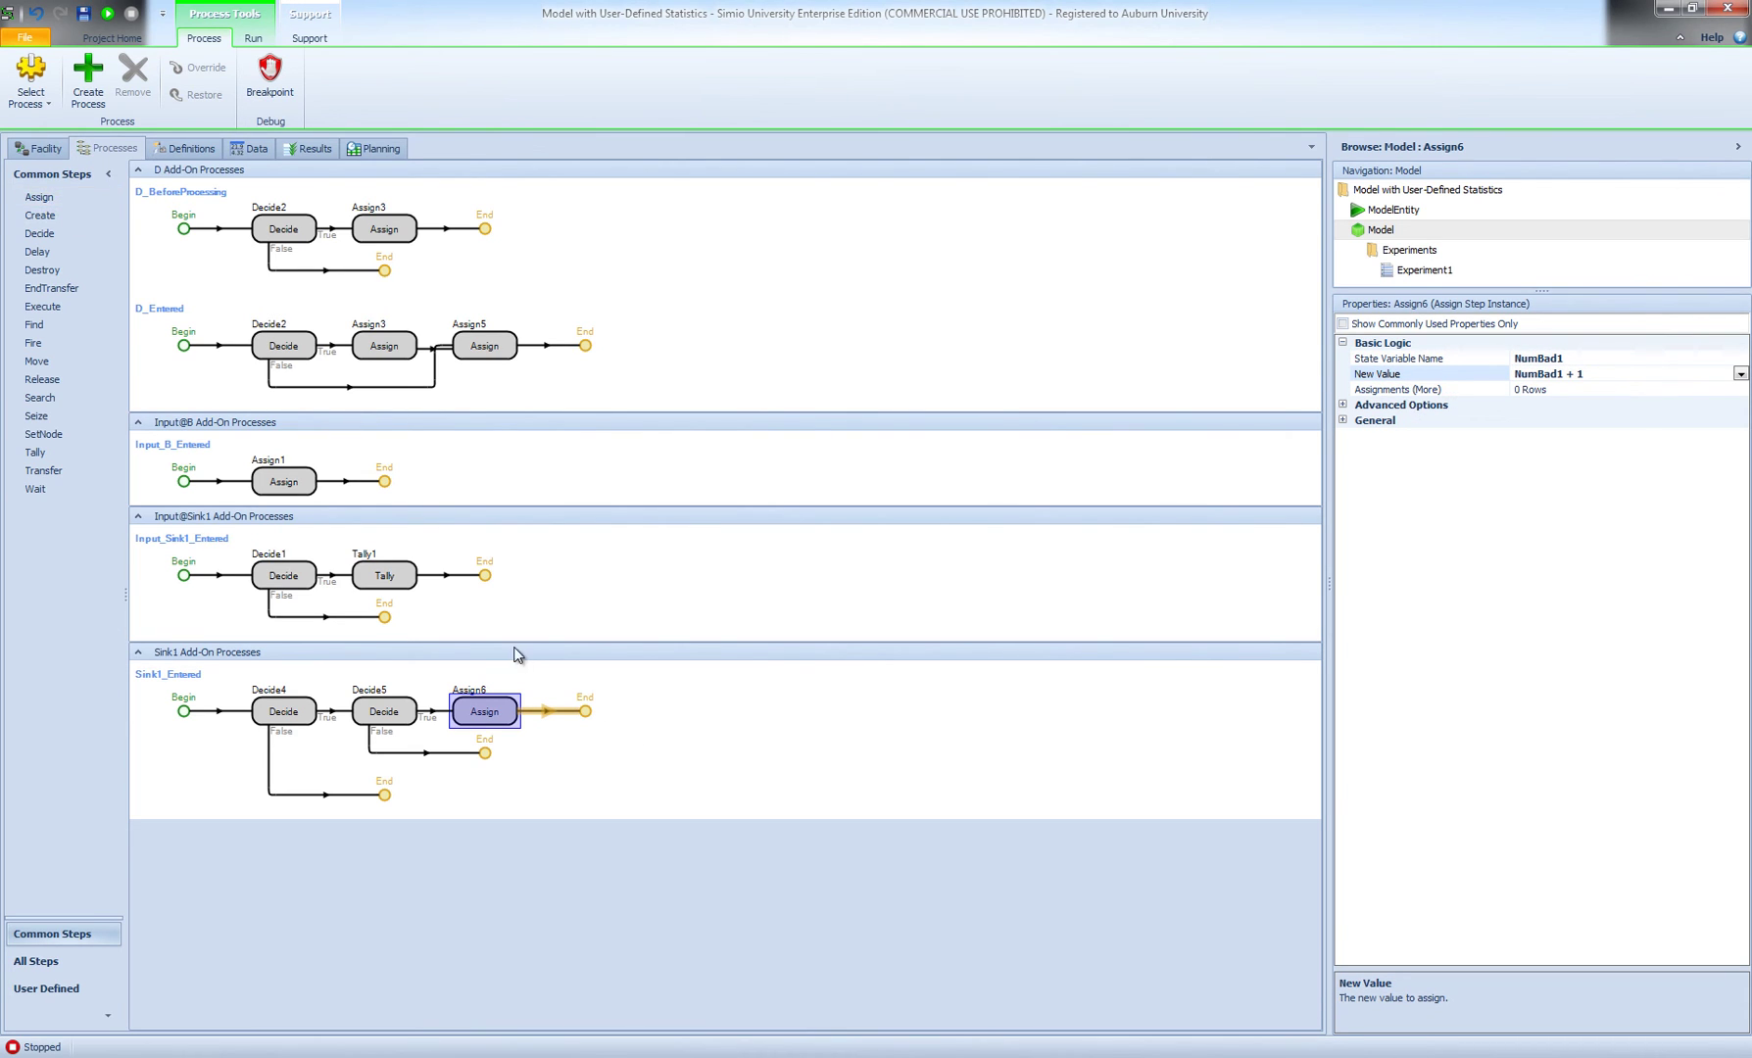
Copy the Assign step onto the second Decide's False branch and make the copy set NumBad2 to NumBad2 + 1
left_click_drag(468, 750, 479, 756)
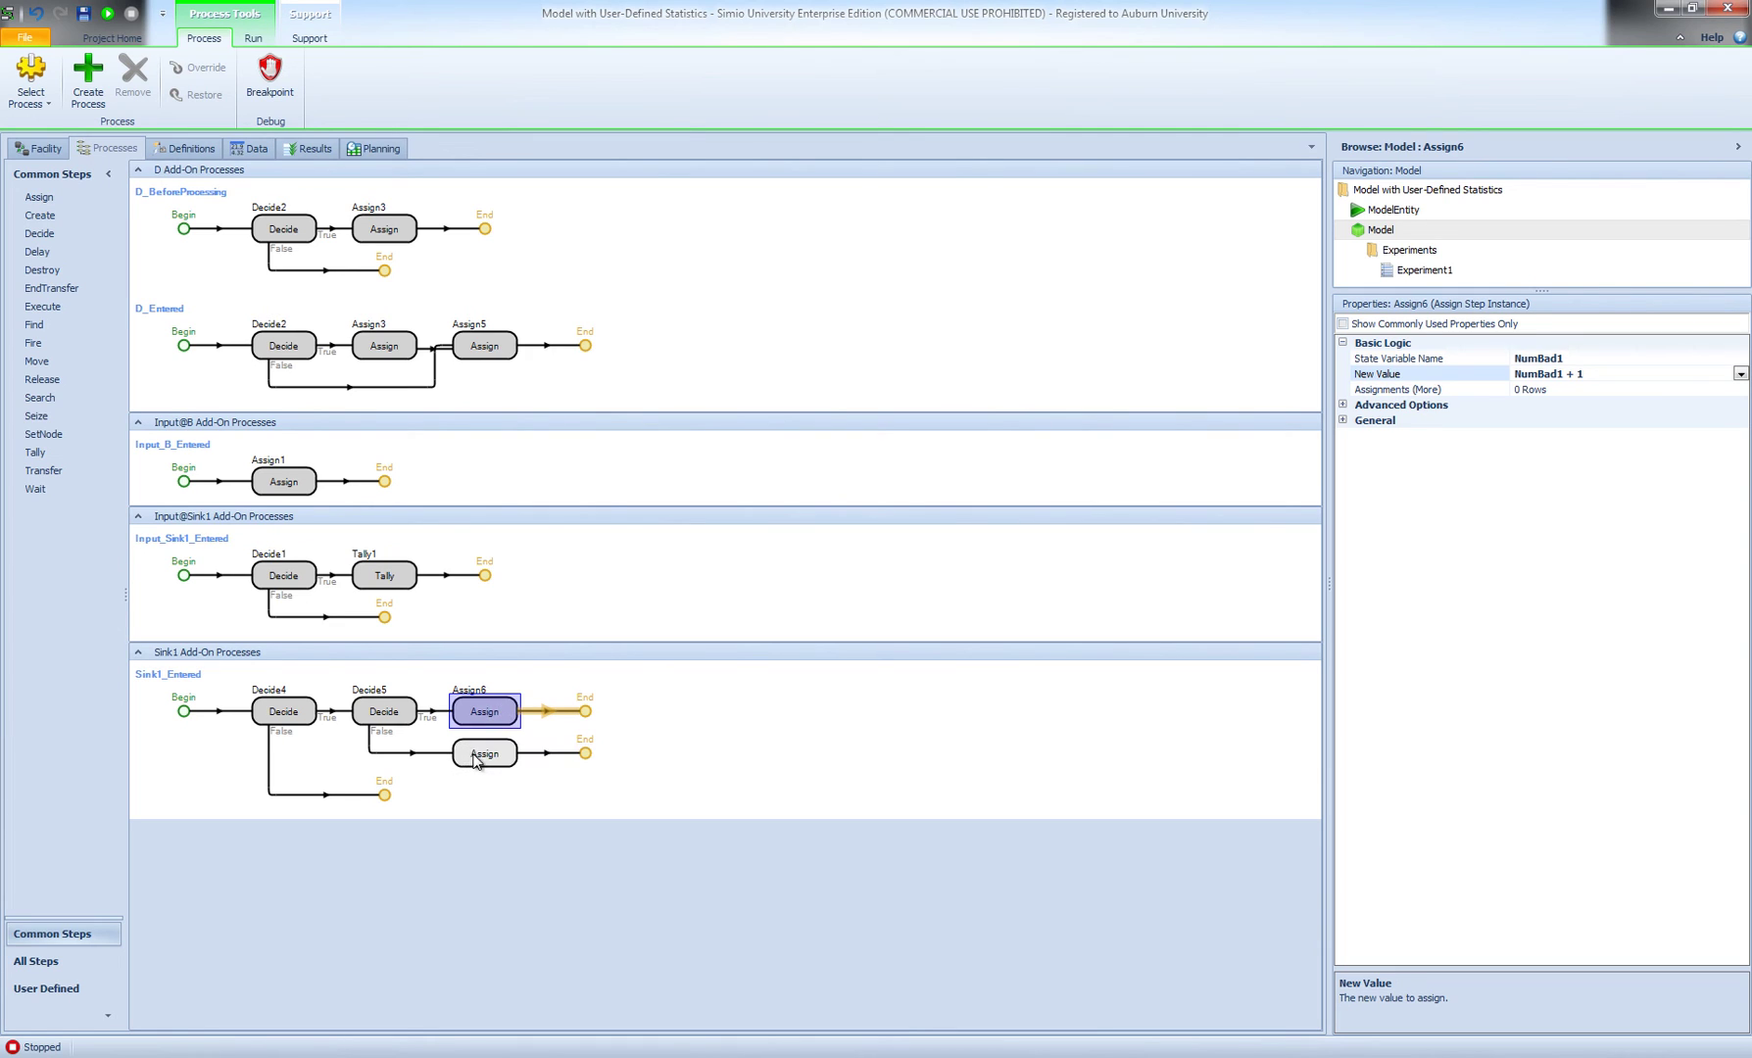
left_click(1575, 358)
type("2")
left_click(1566, 375)
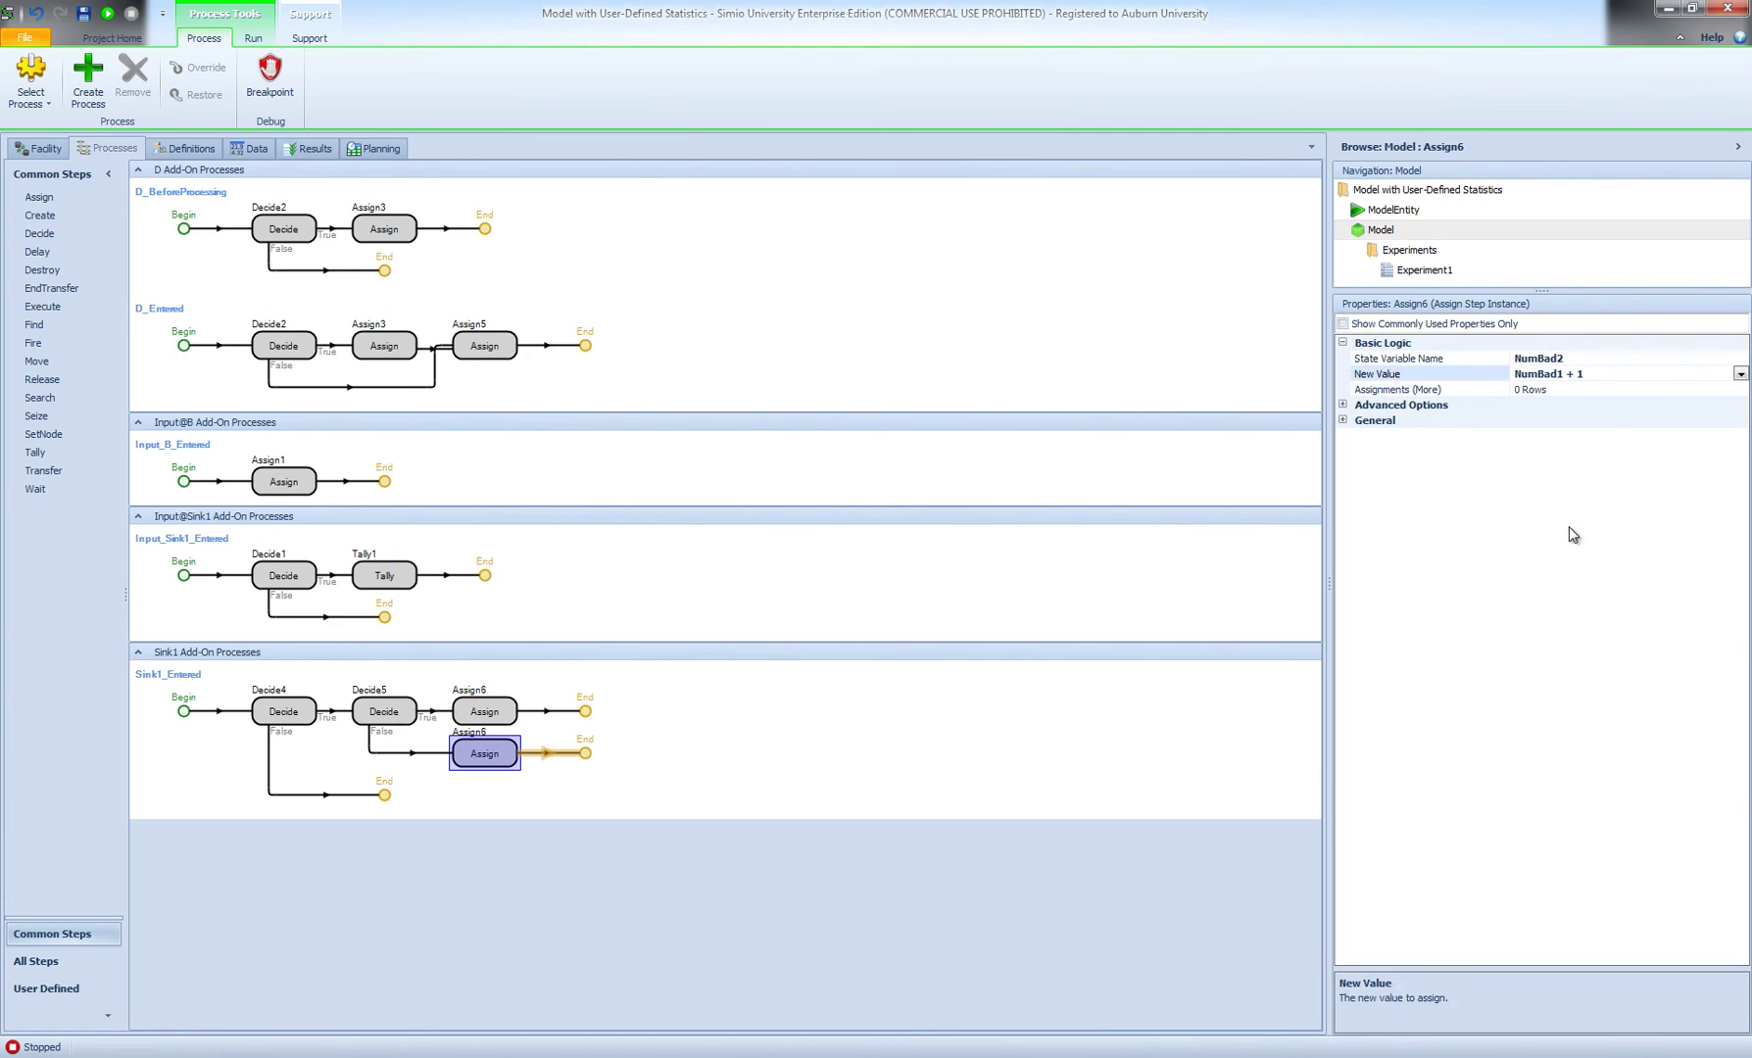
key("BackSpace")
type("2")
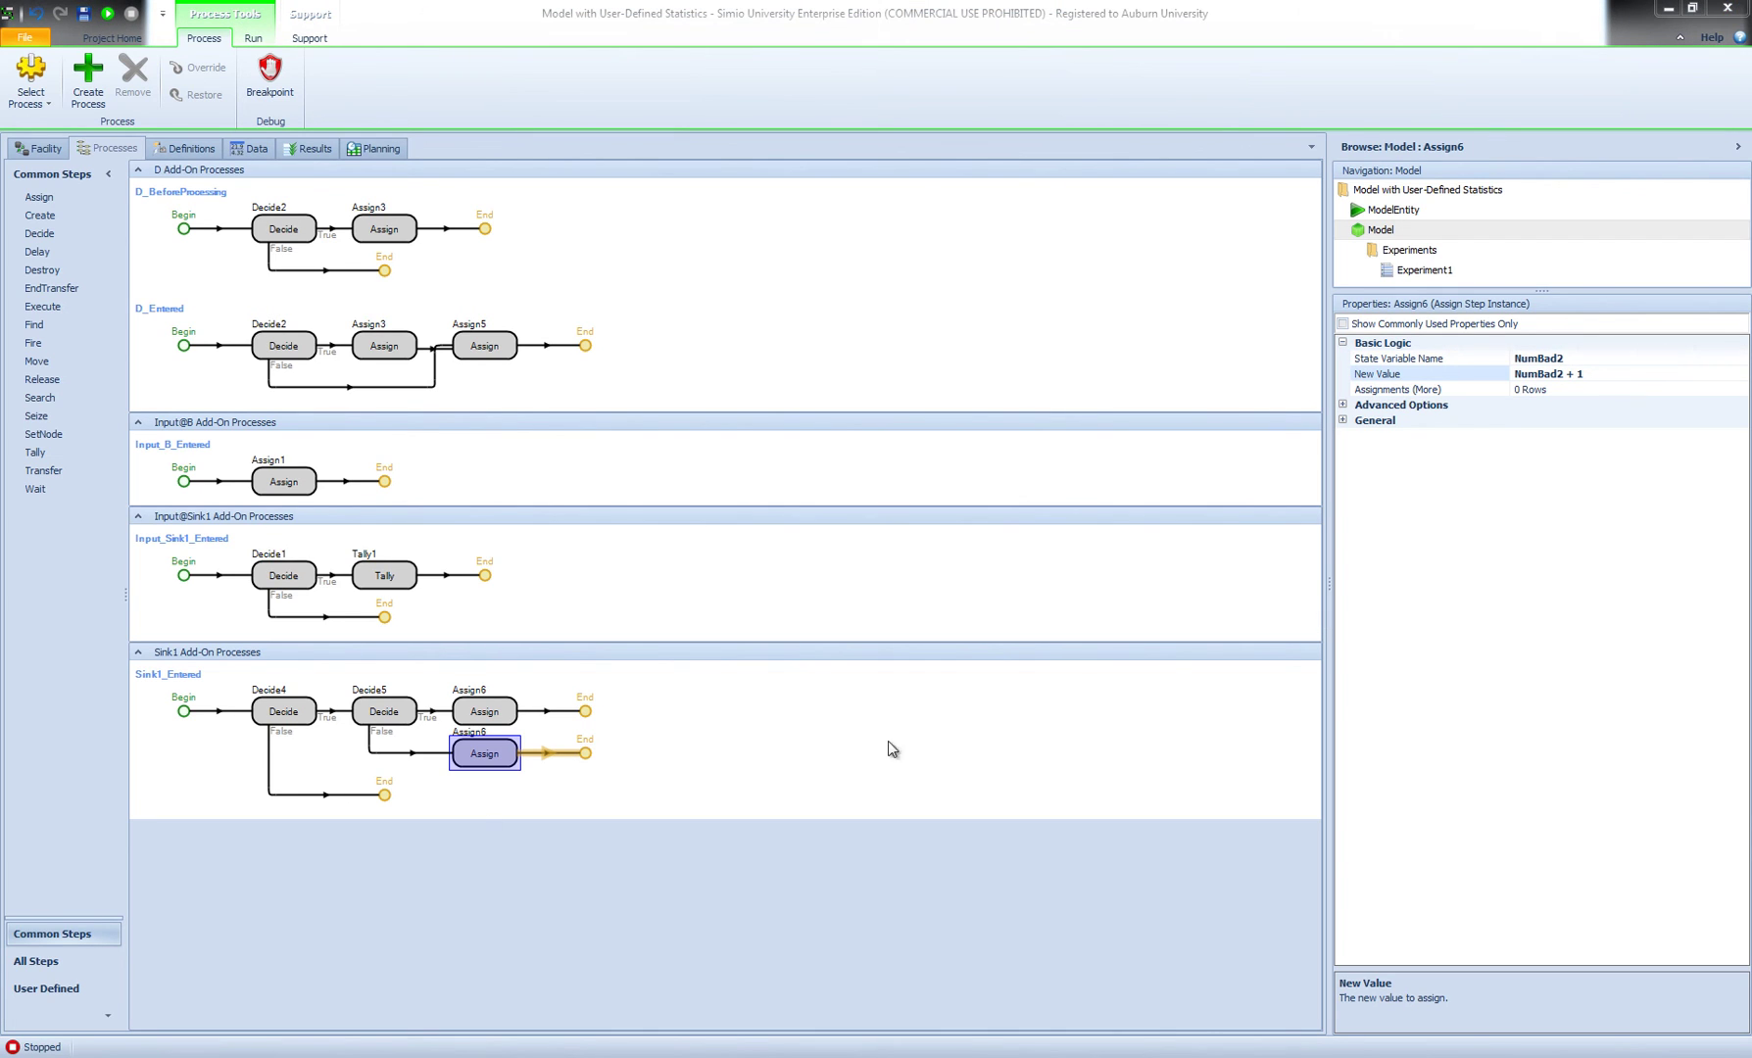
left_click(656, 872)
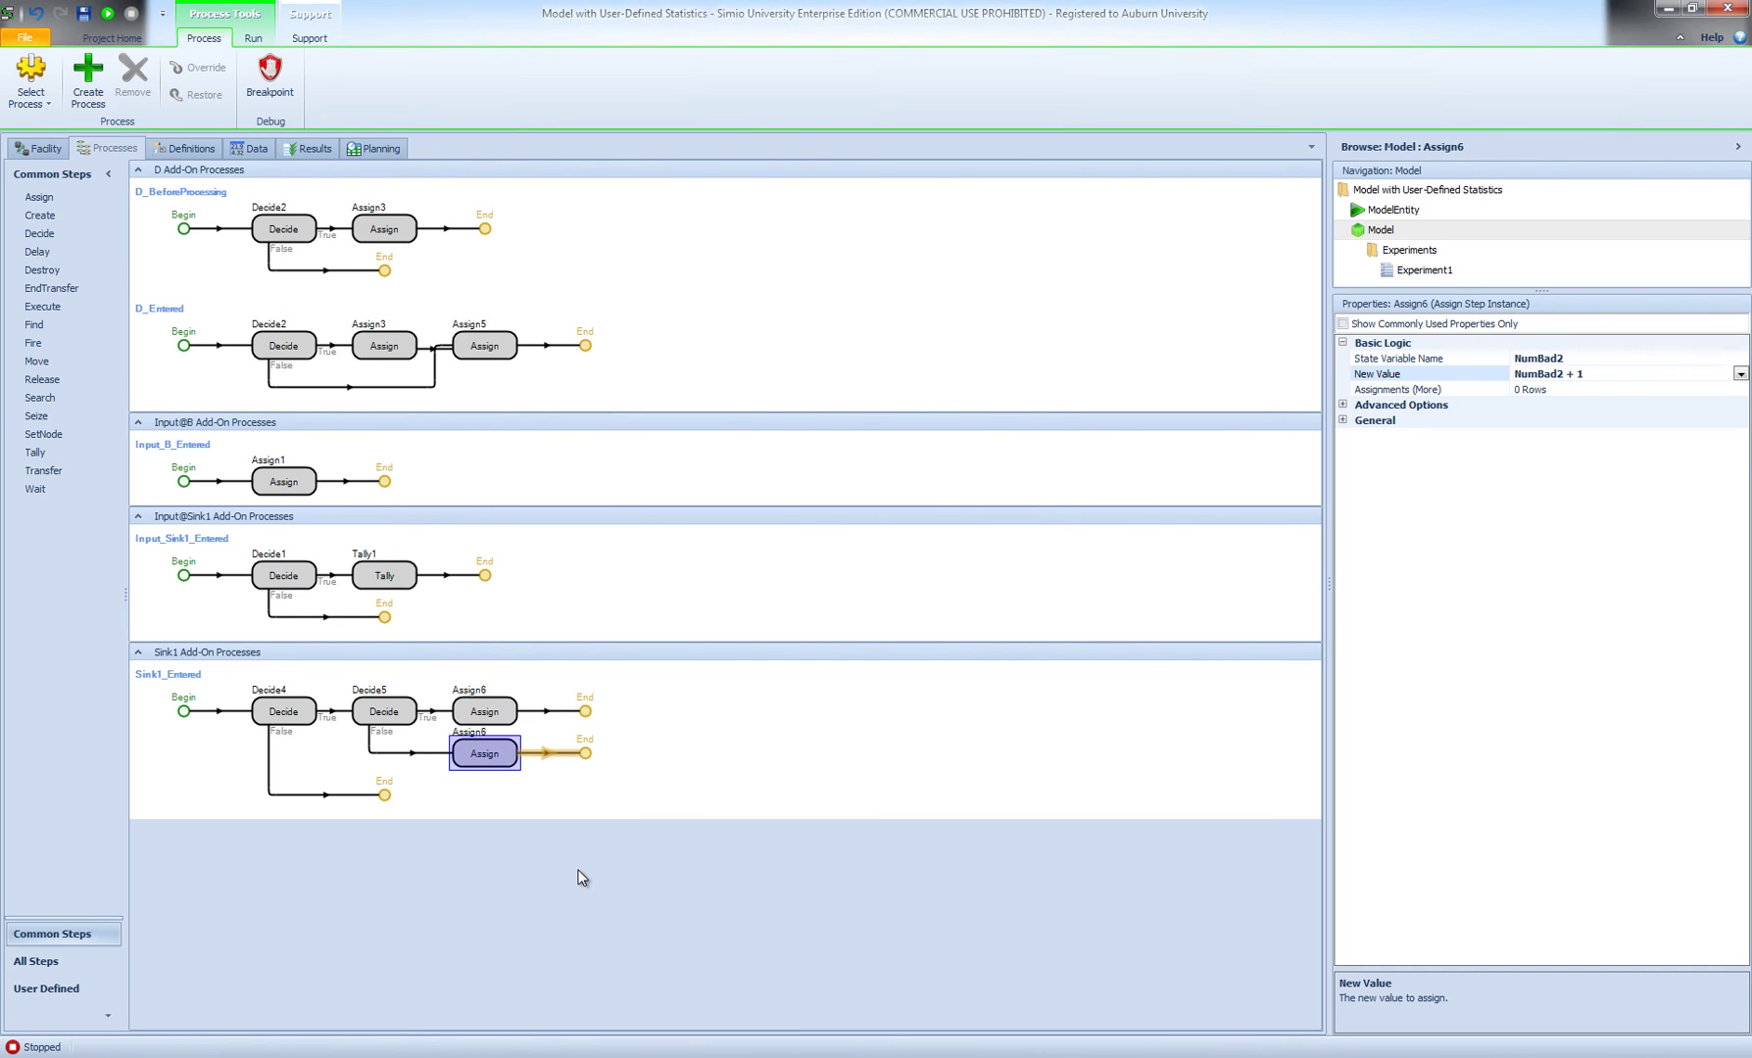
left_click(492, 715)
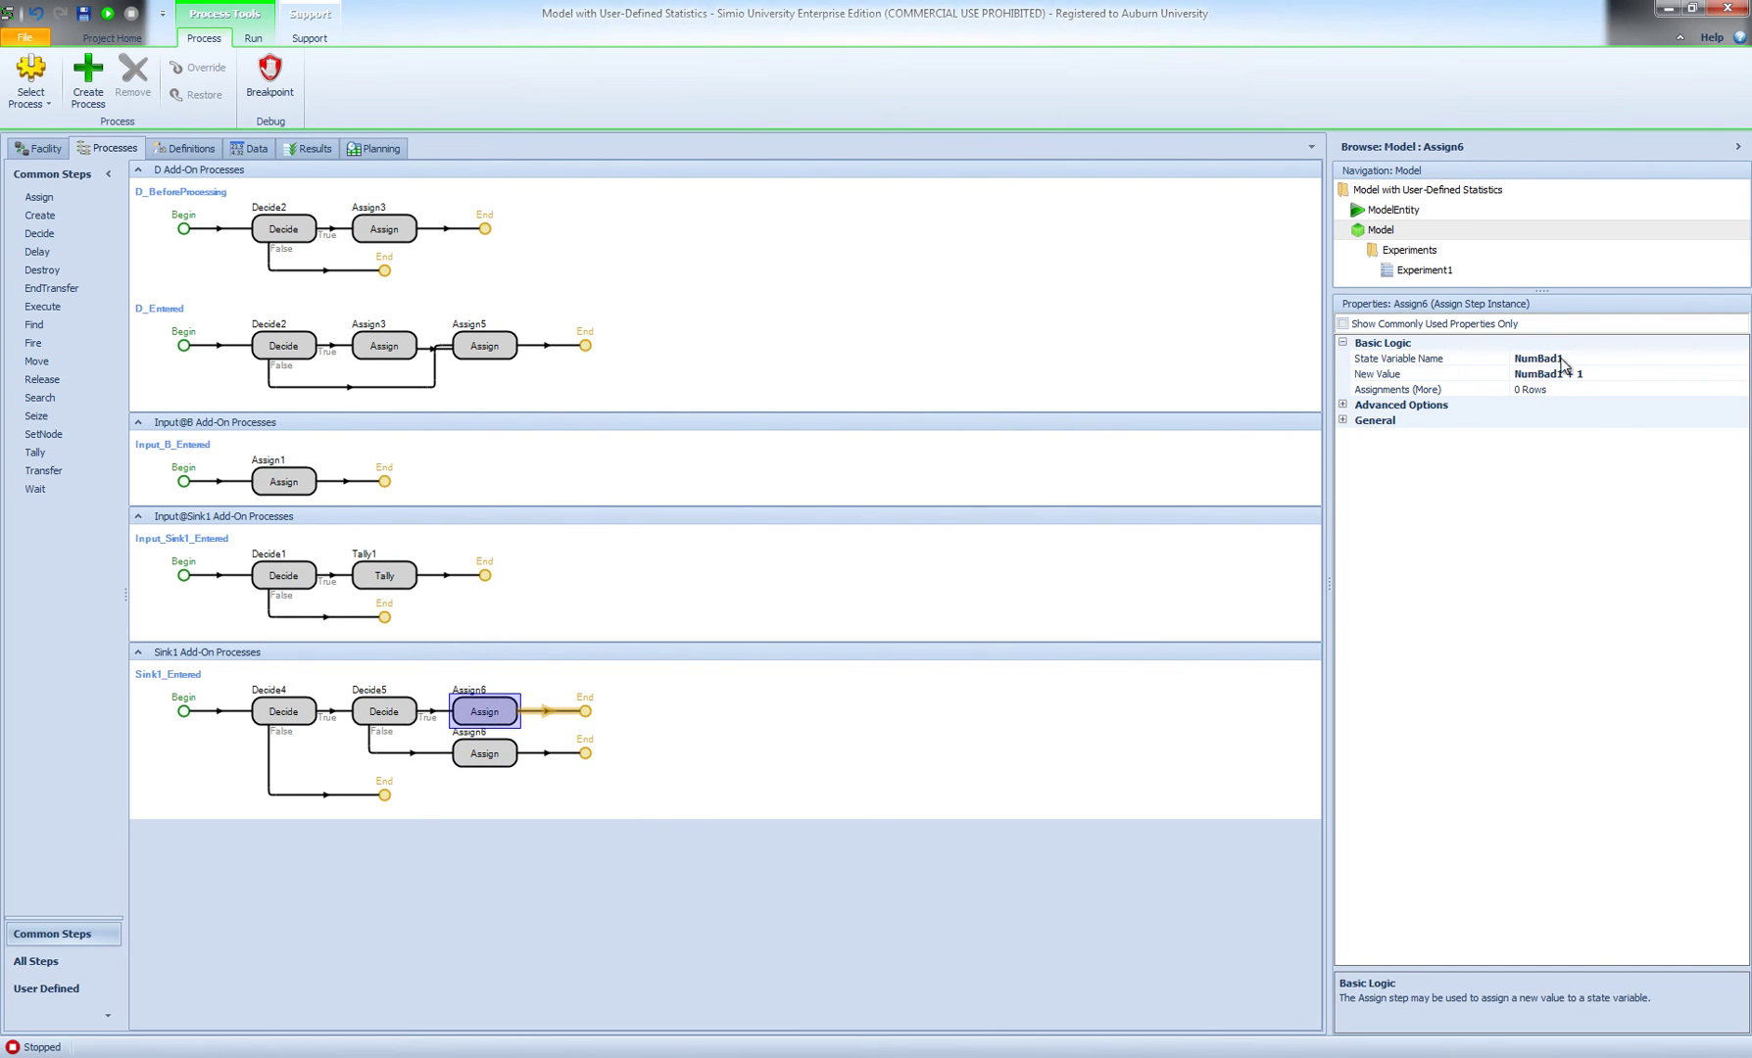
left_click(506, 754)
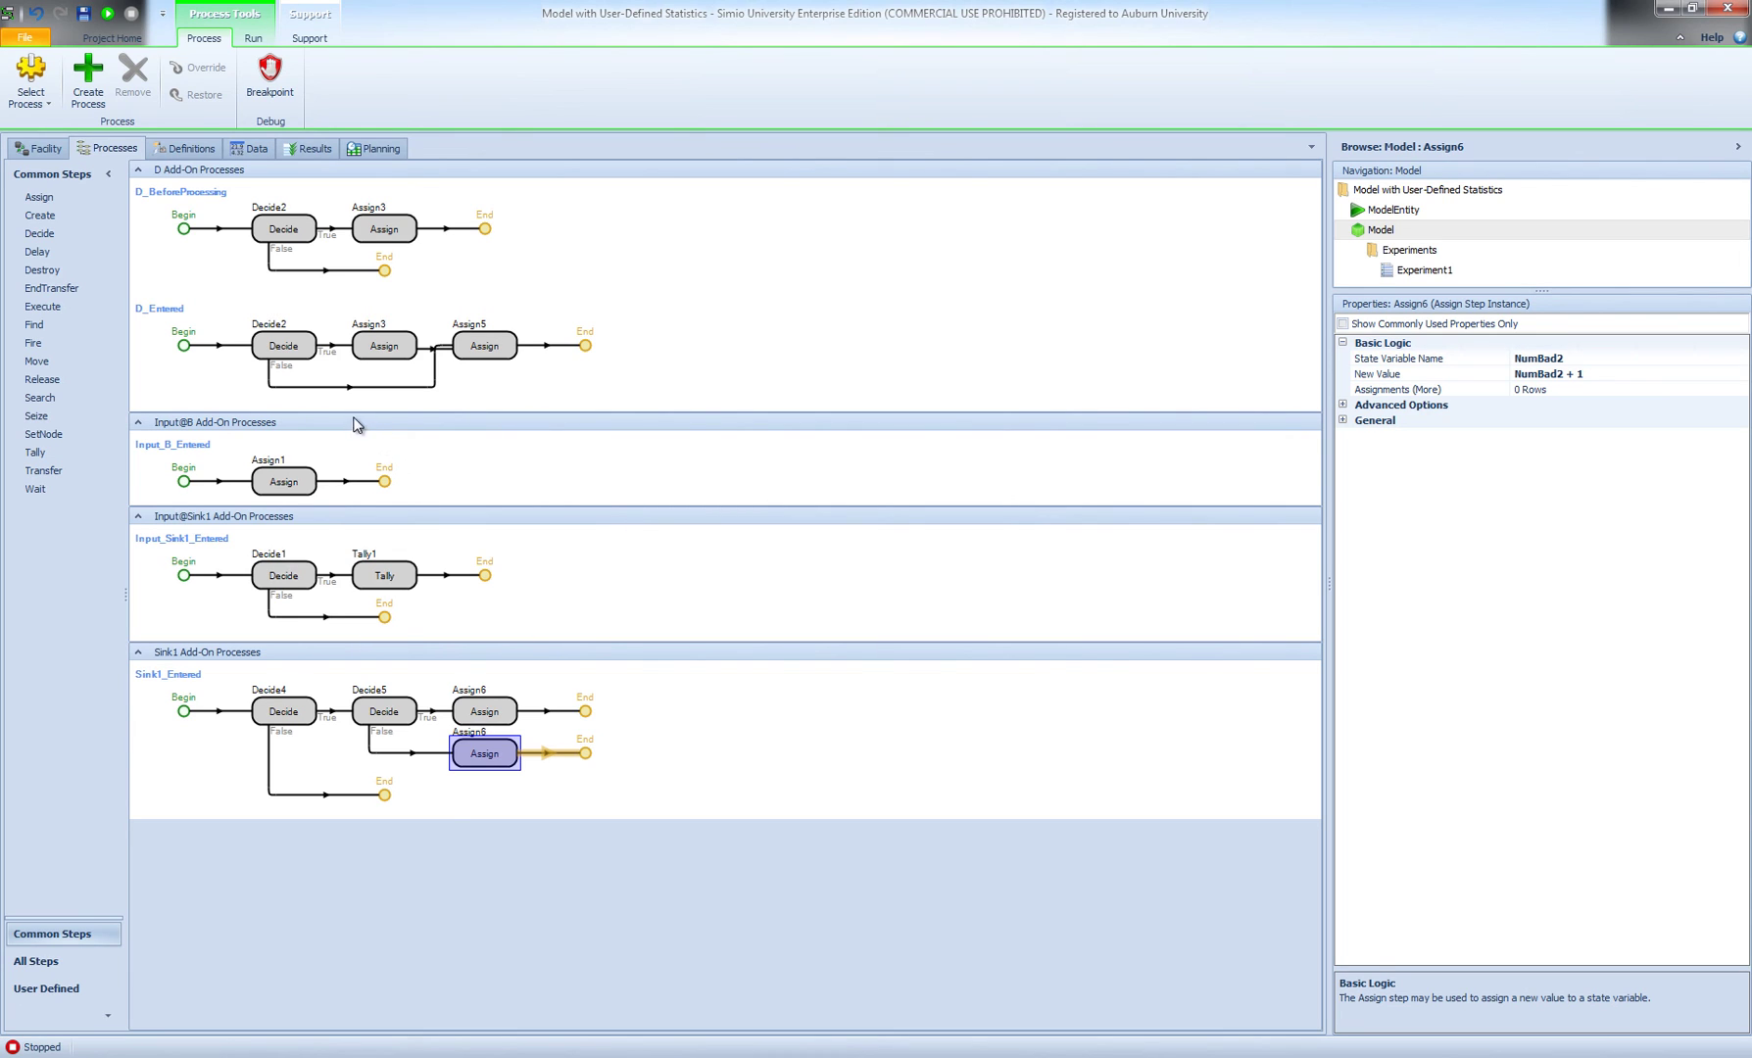
Add an output statistic to the model's elements and name it TotalLoss
left_click(206, 148)
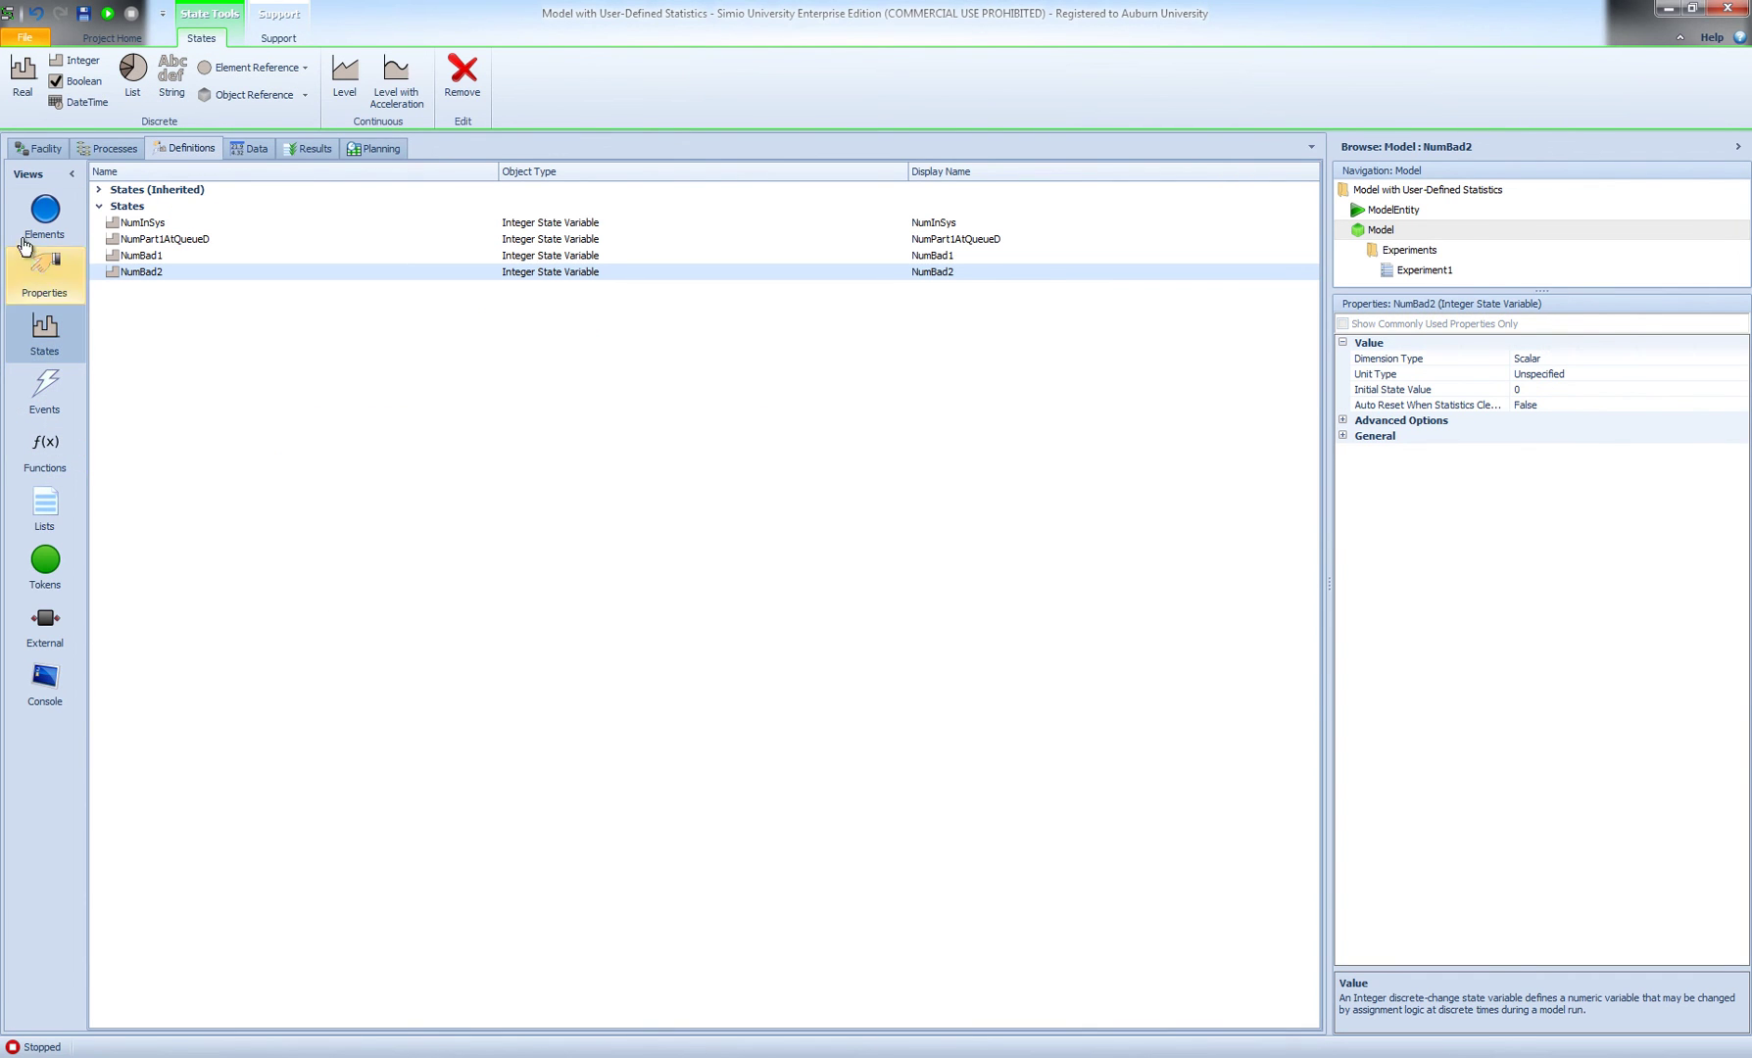
left_click(40, 210)
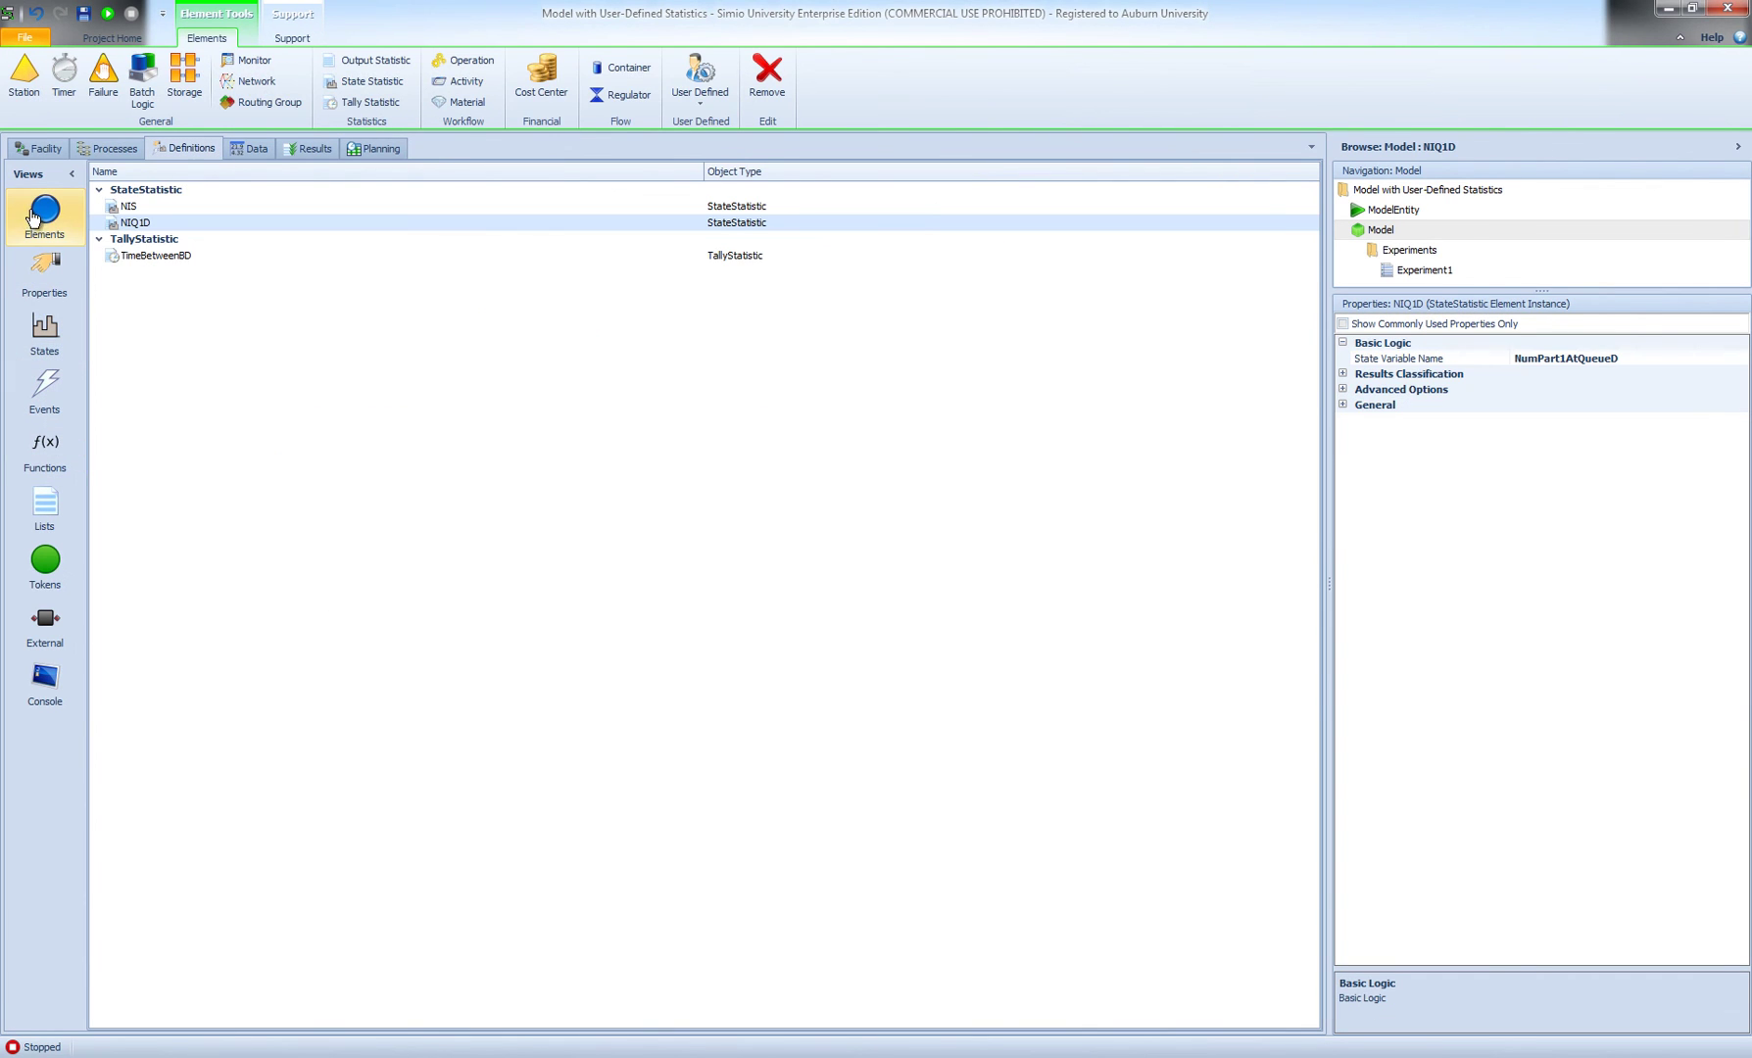
left_click(364, 60)
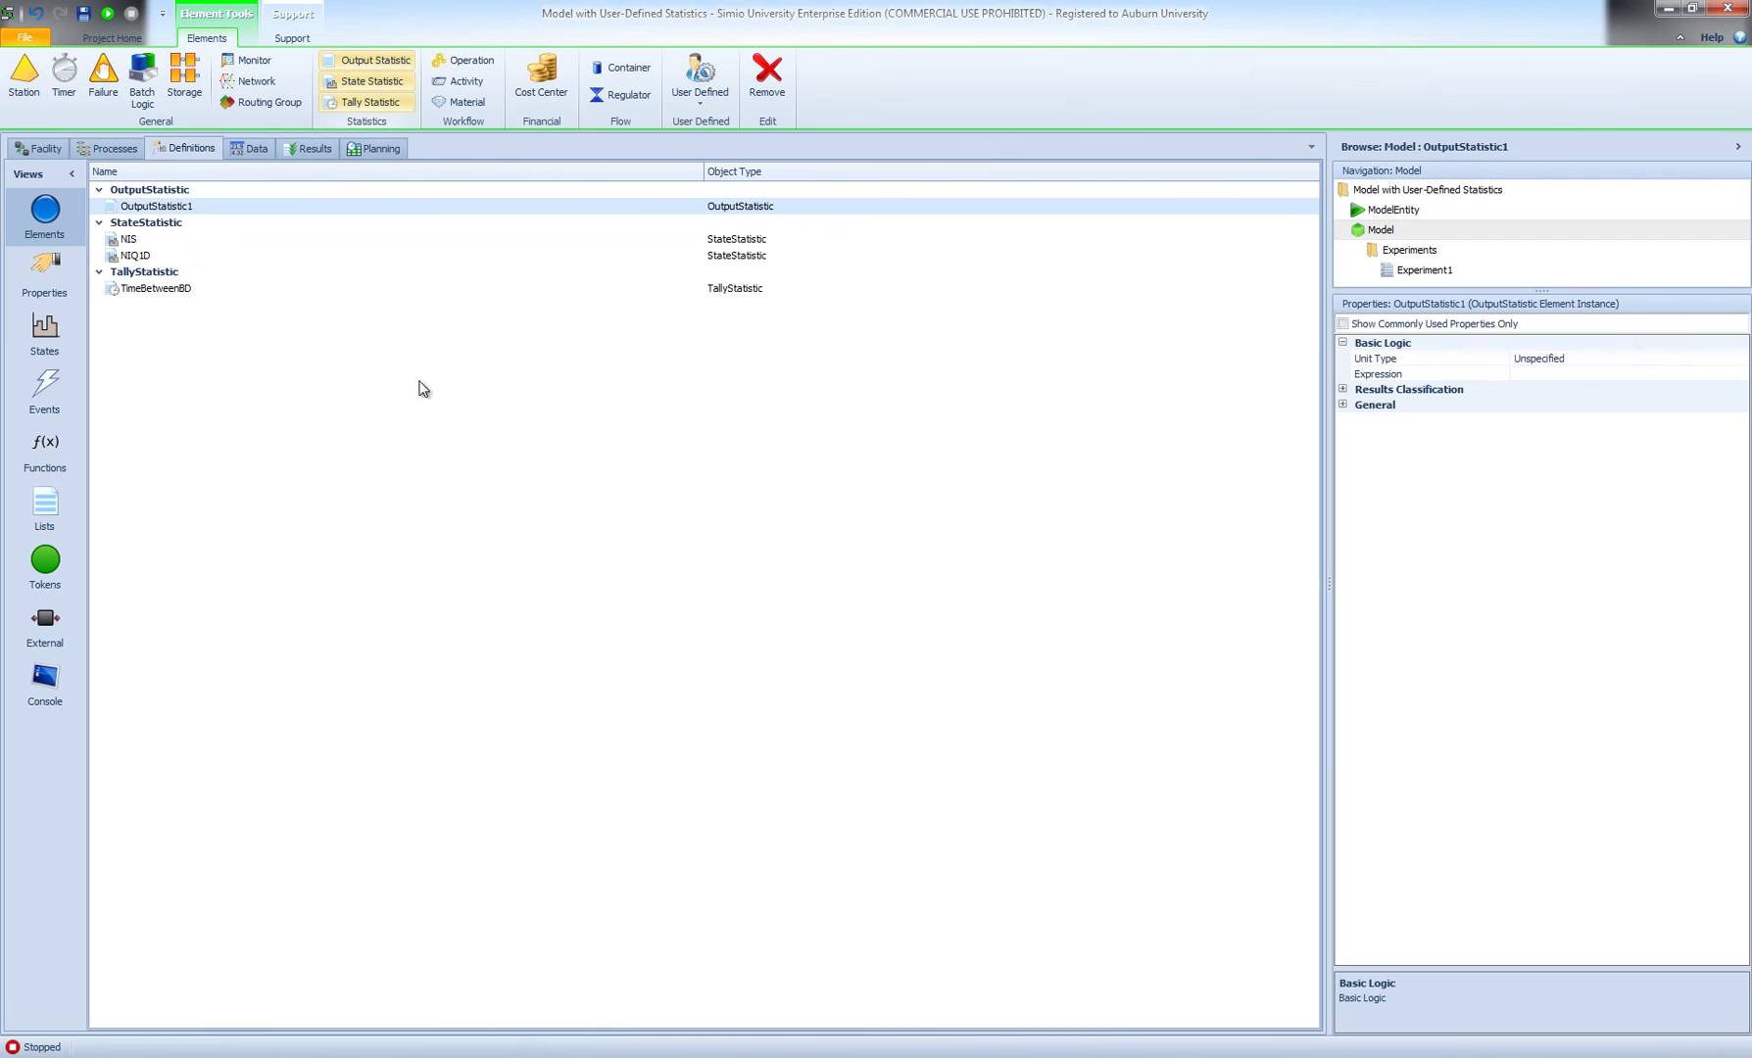
double_click(201, 206)
type("TotalLoss")
key("Return")
Set the TotalLoss output statistic's expression to 25*NumBad1 + 38*NumBad2
left_click(1553, 375)
left_click(1741, 374)
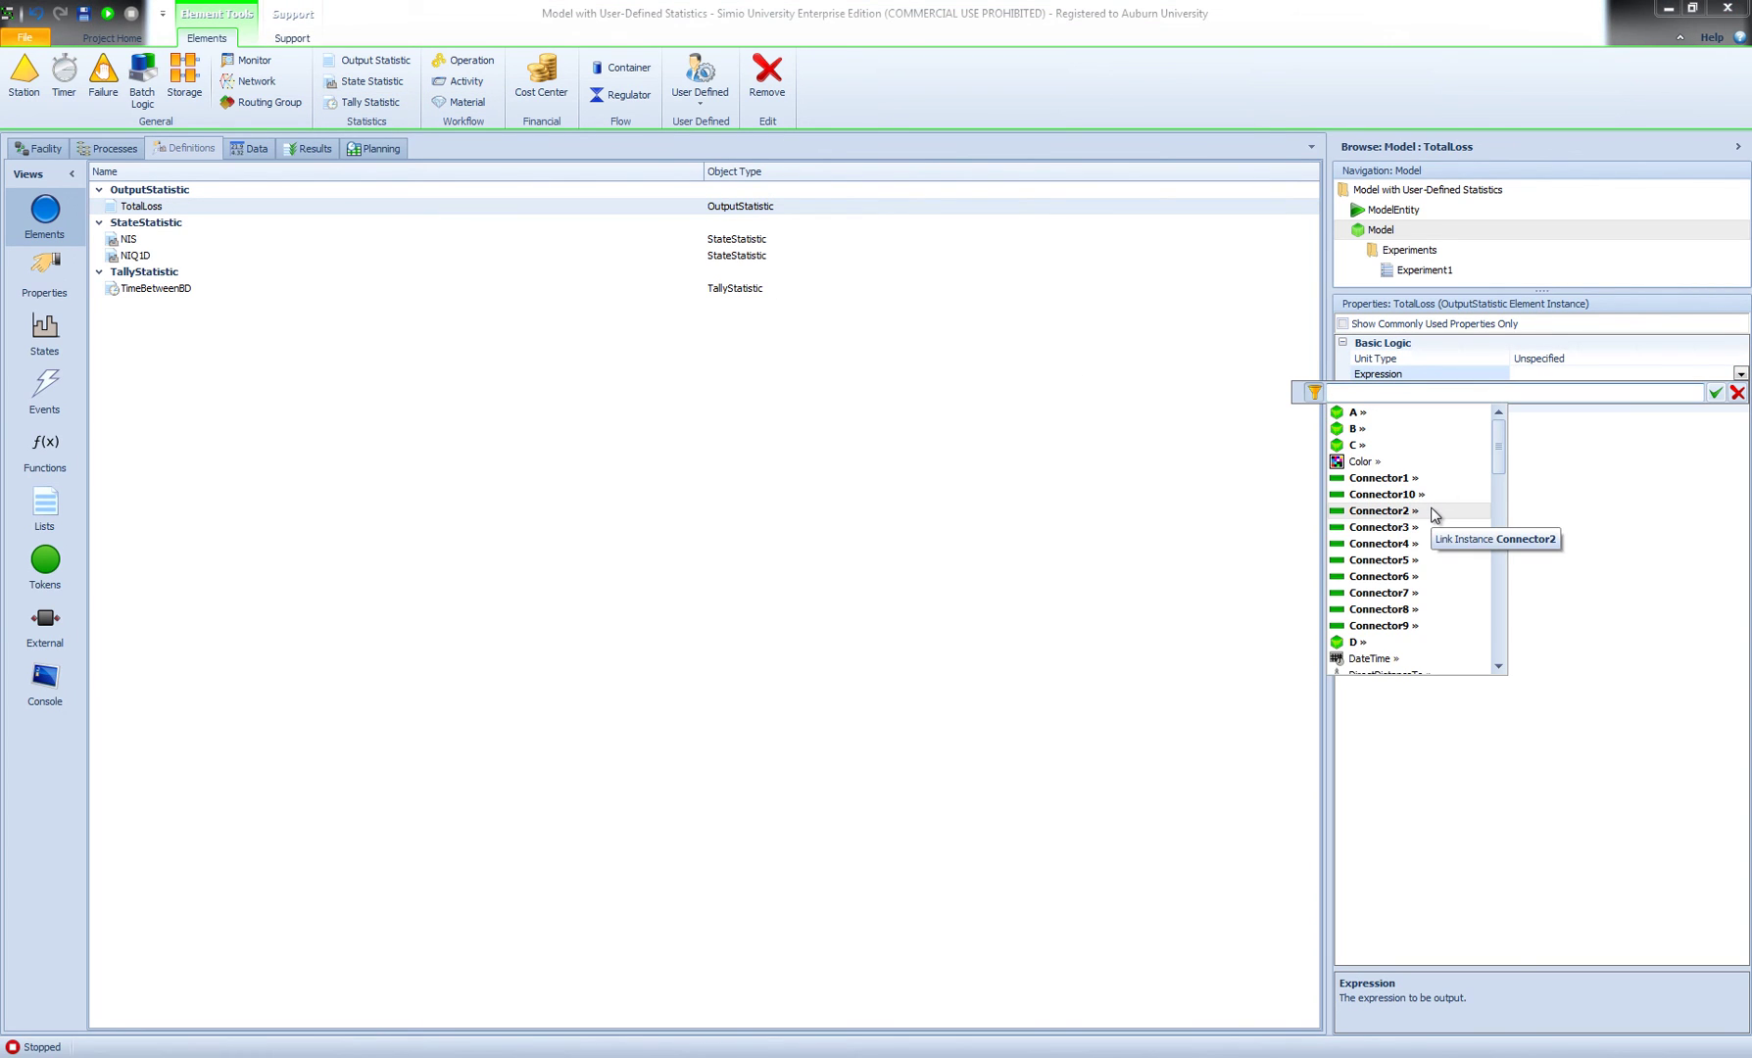
type("25*")
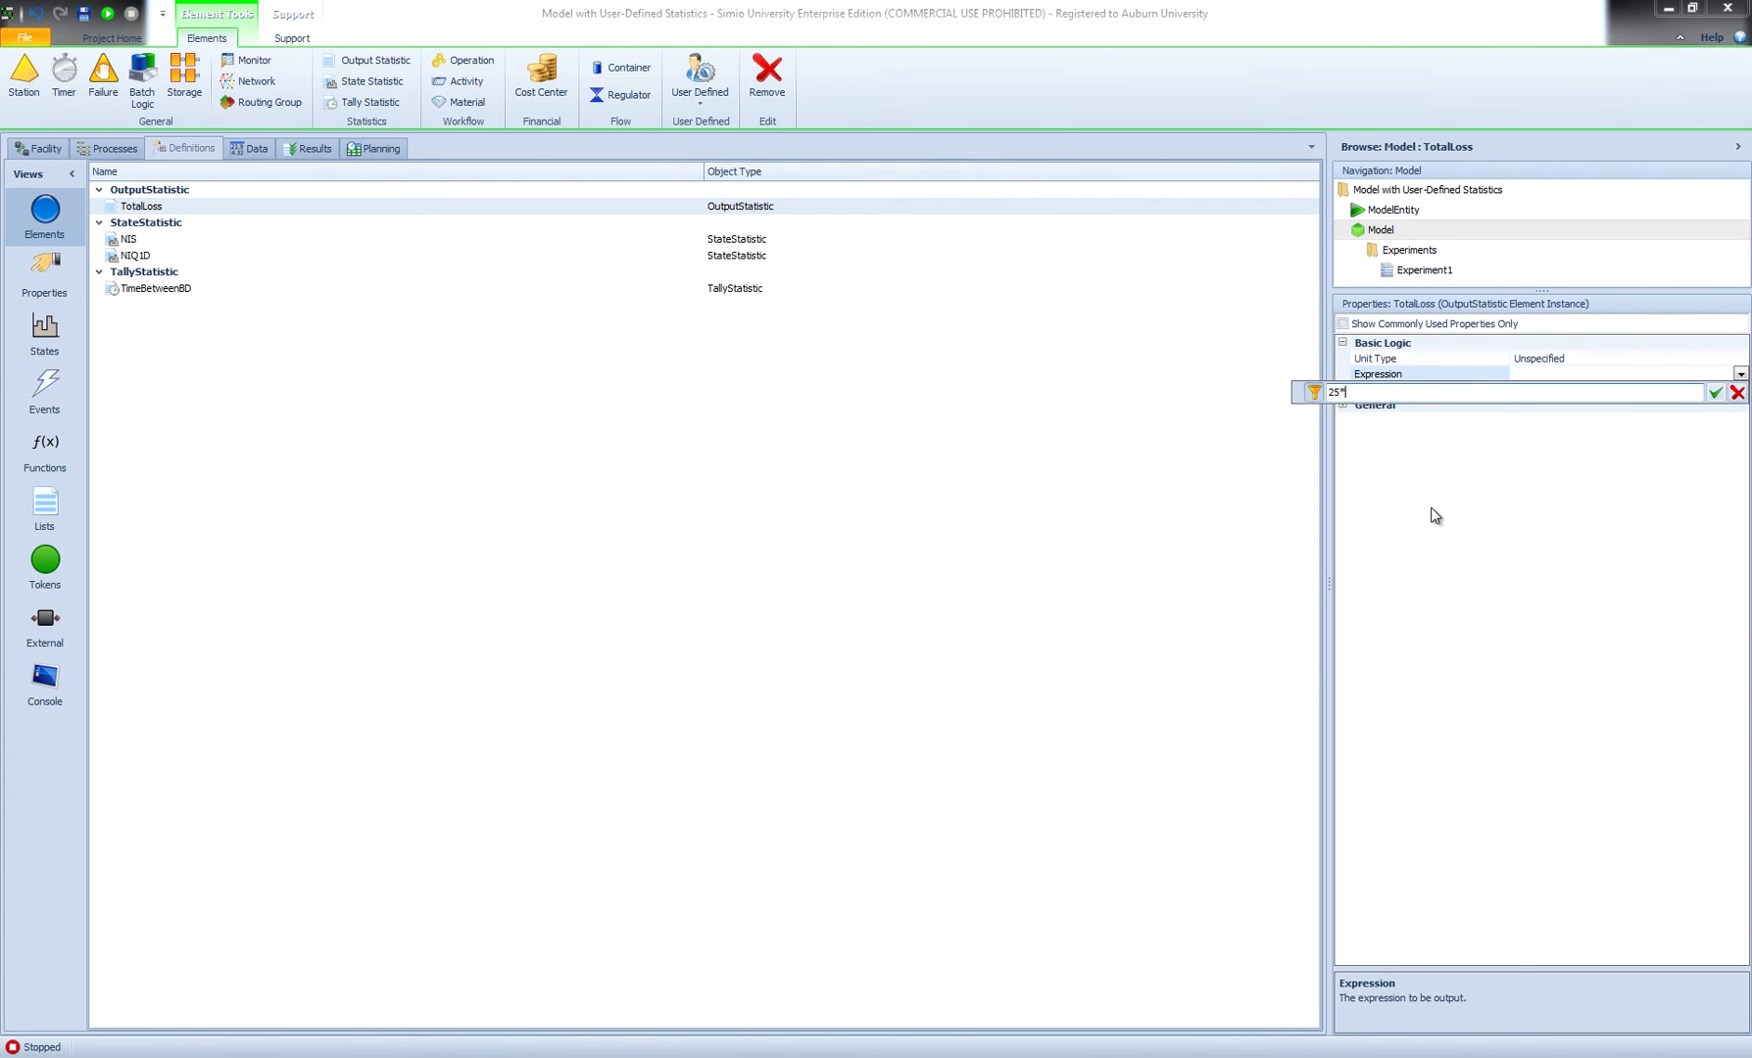
type("Num")
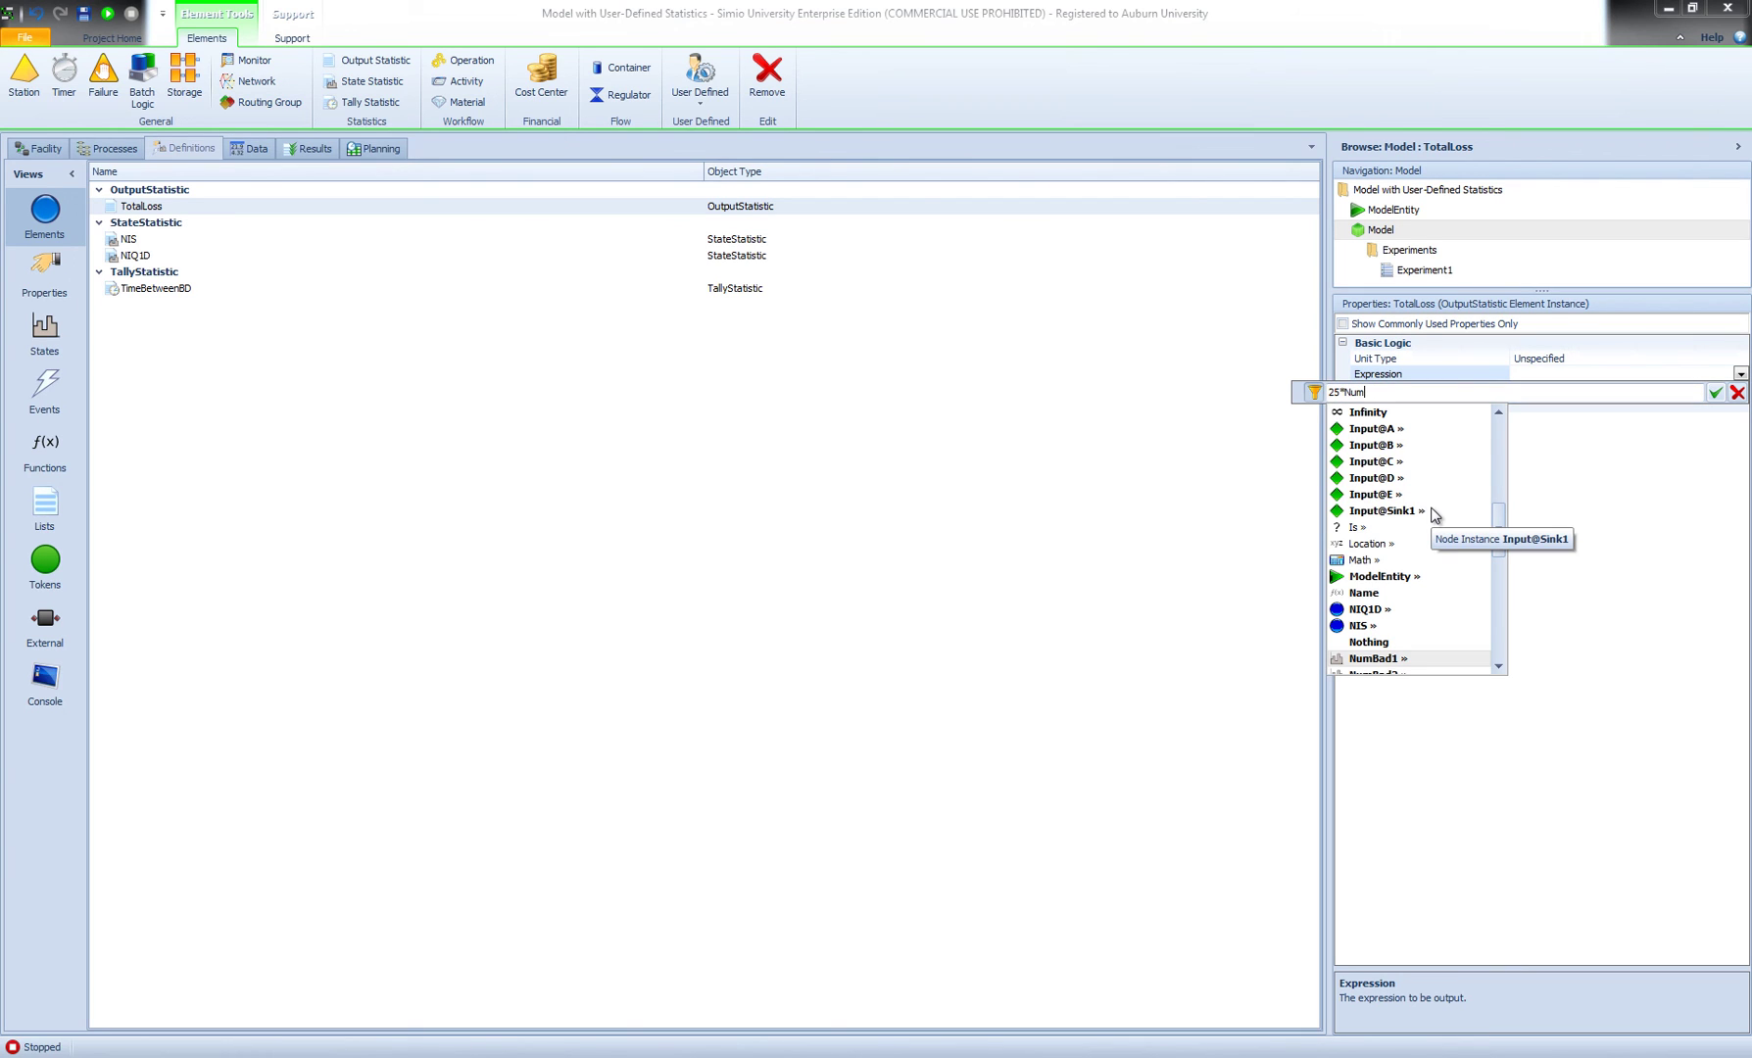
double_click(1394, 662)
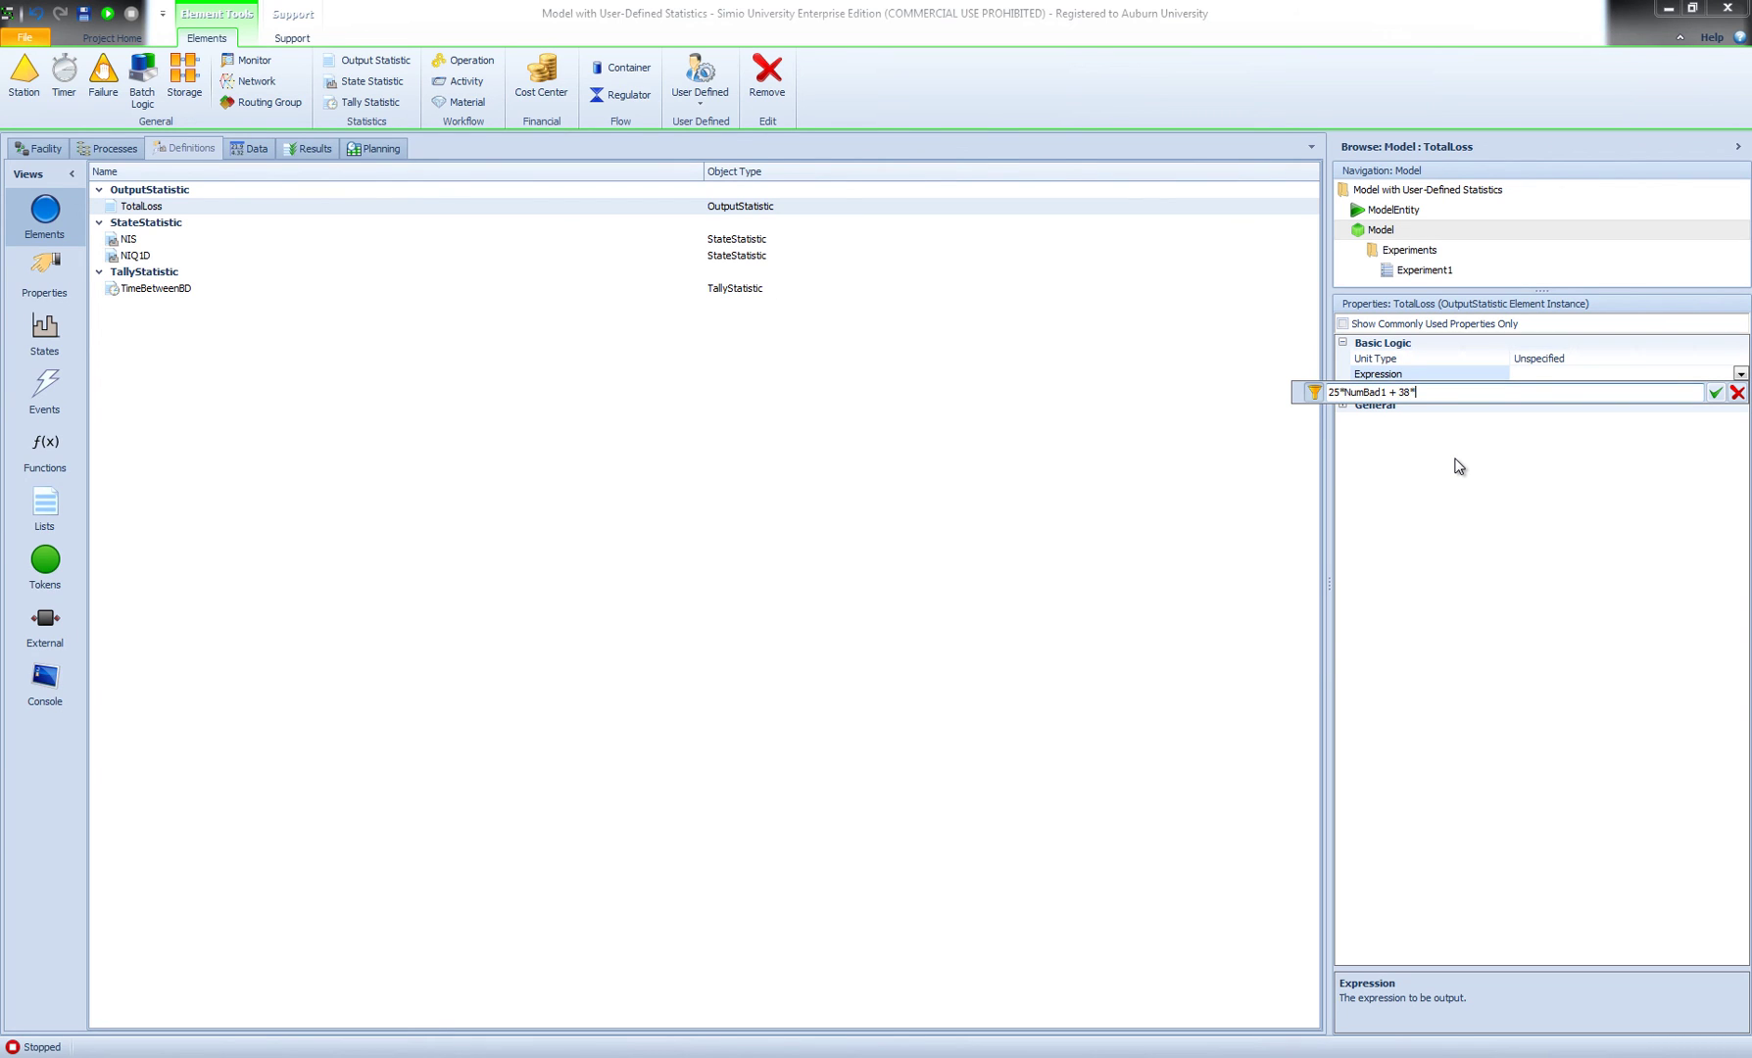
type("NumBad")
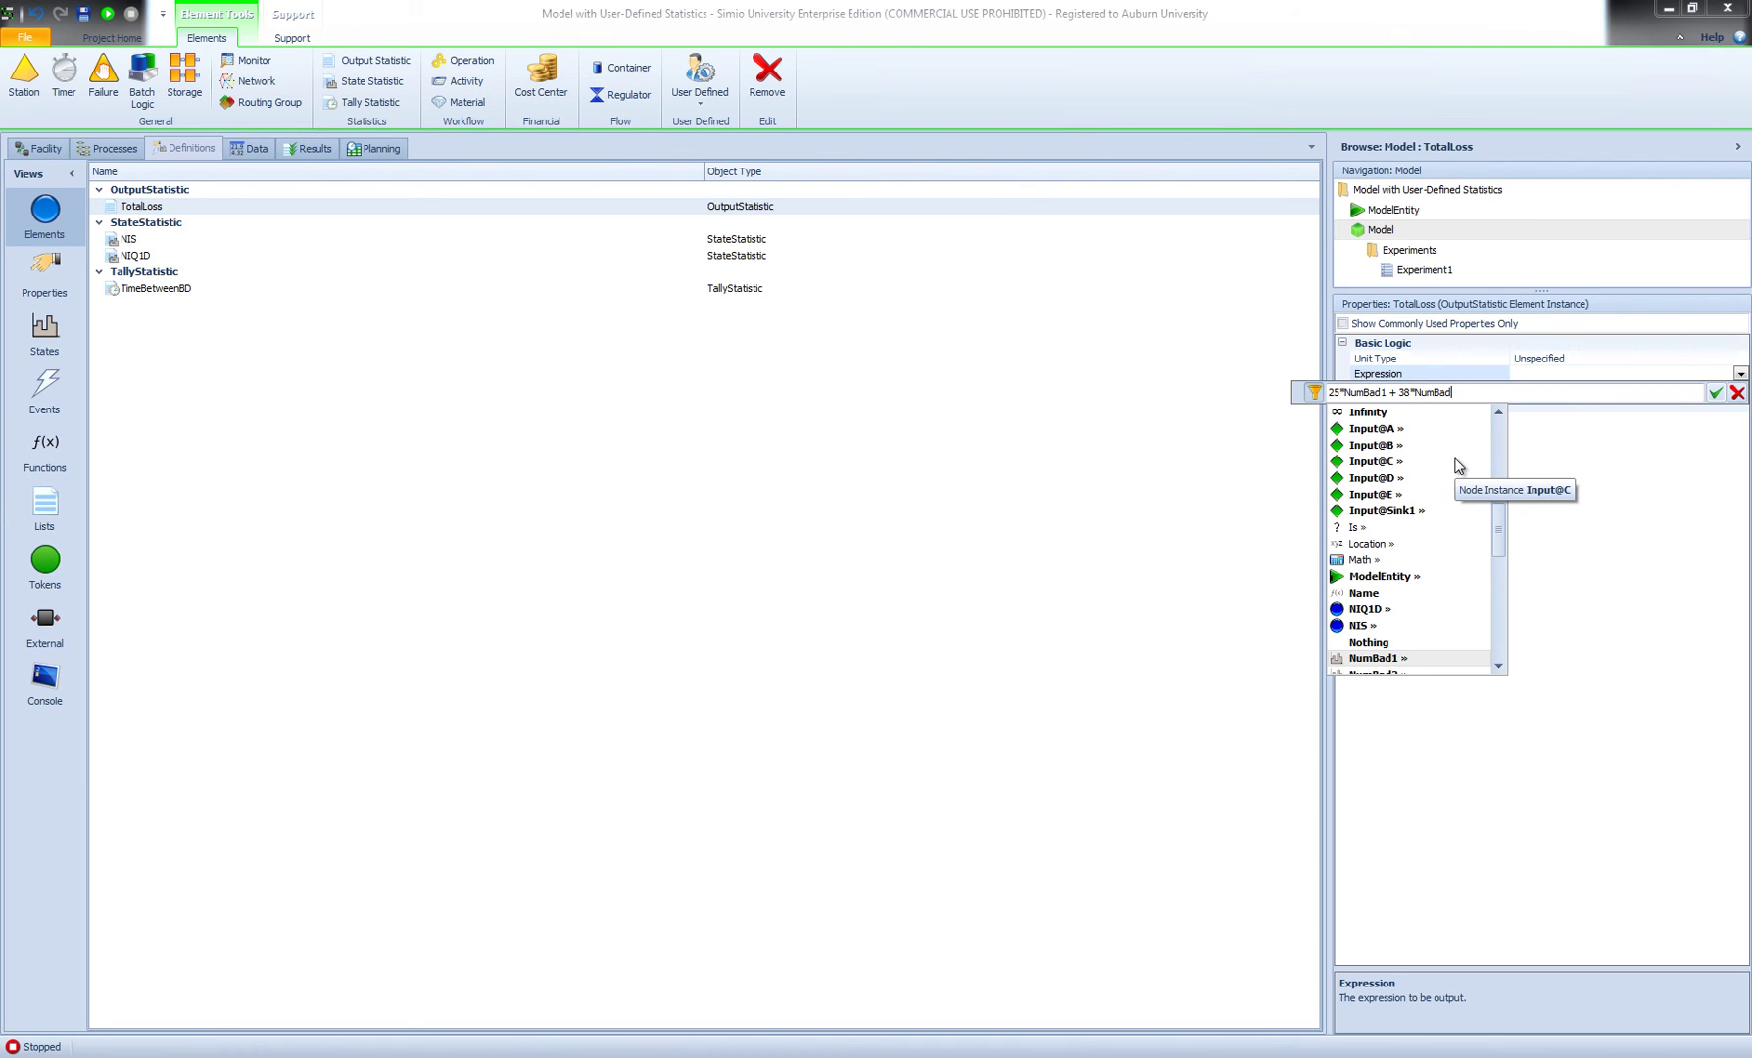
type("2")
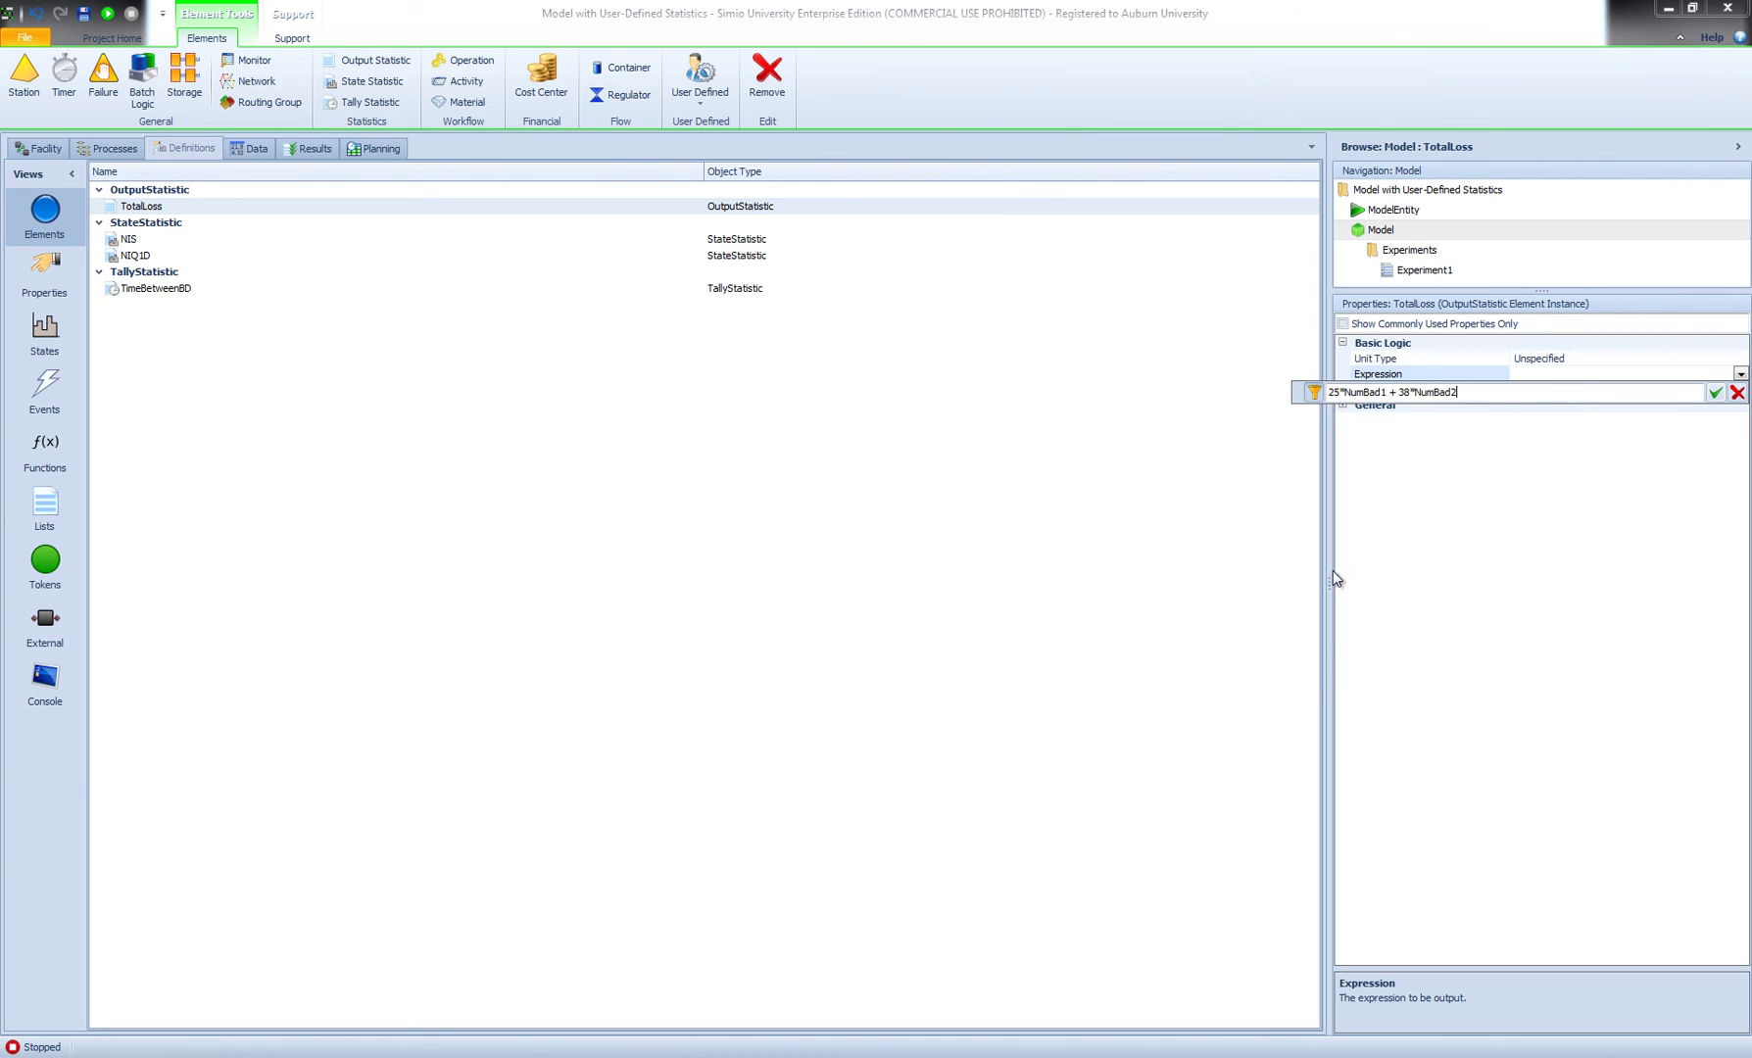
left_click(1714, 392)
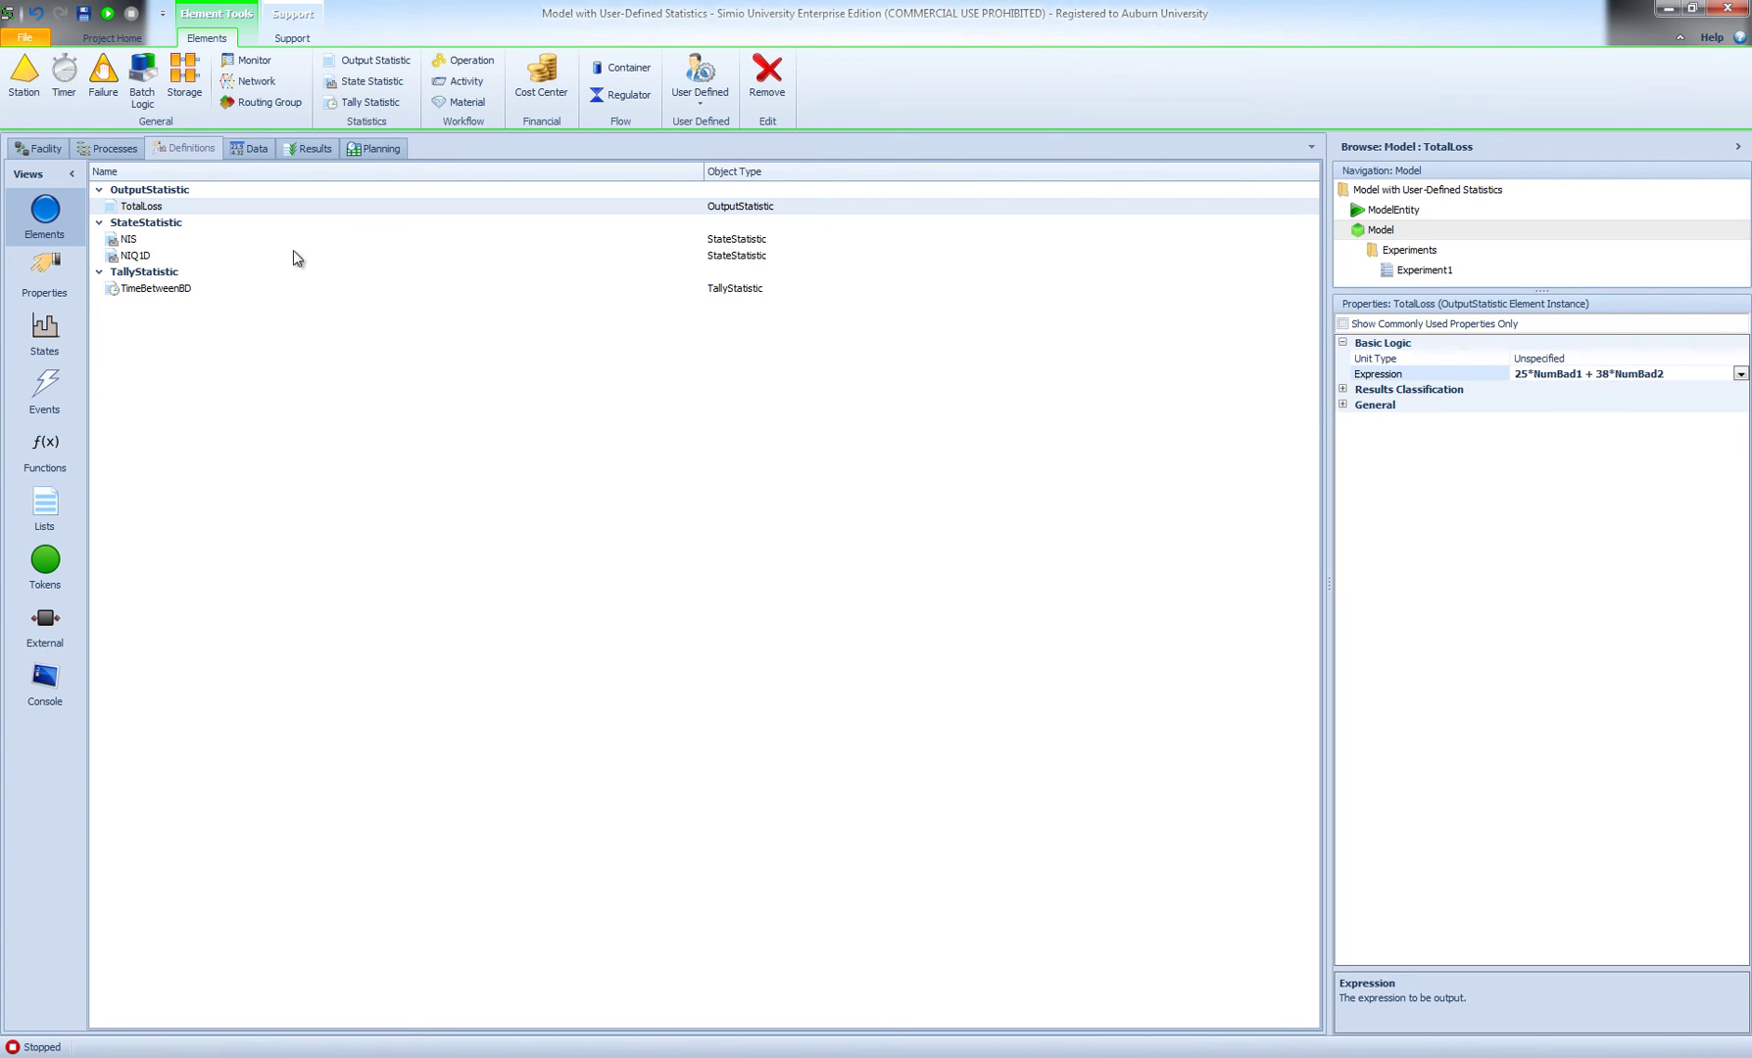
Fast-forward the 50-hour model run to completion and examine the TotalLoss entry in the results pivot grid
left_click(39, 150)
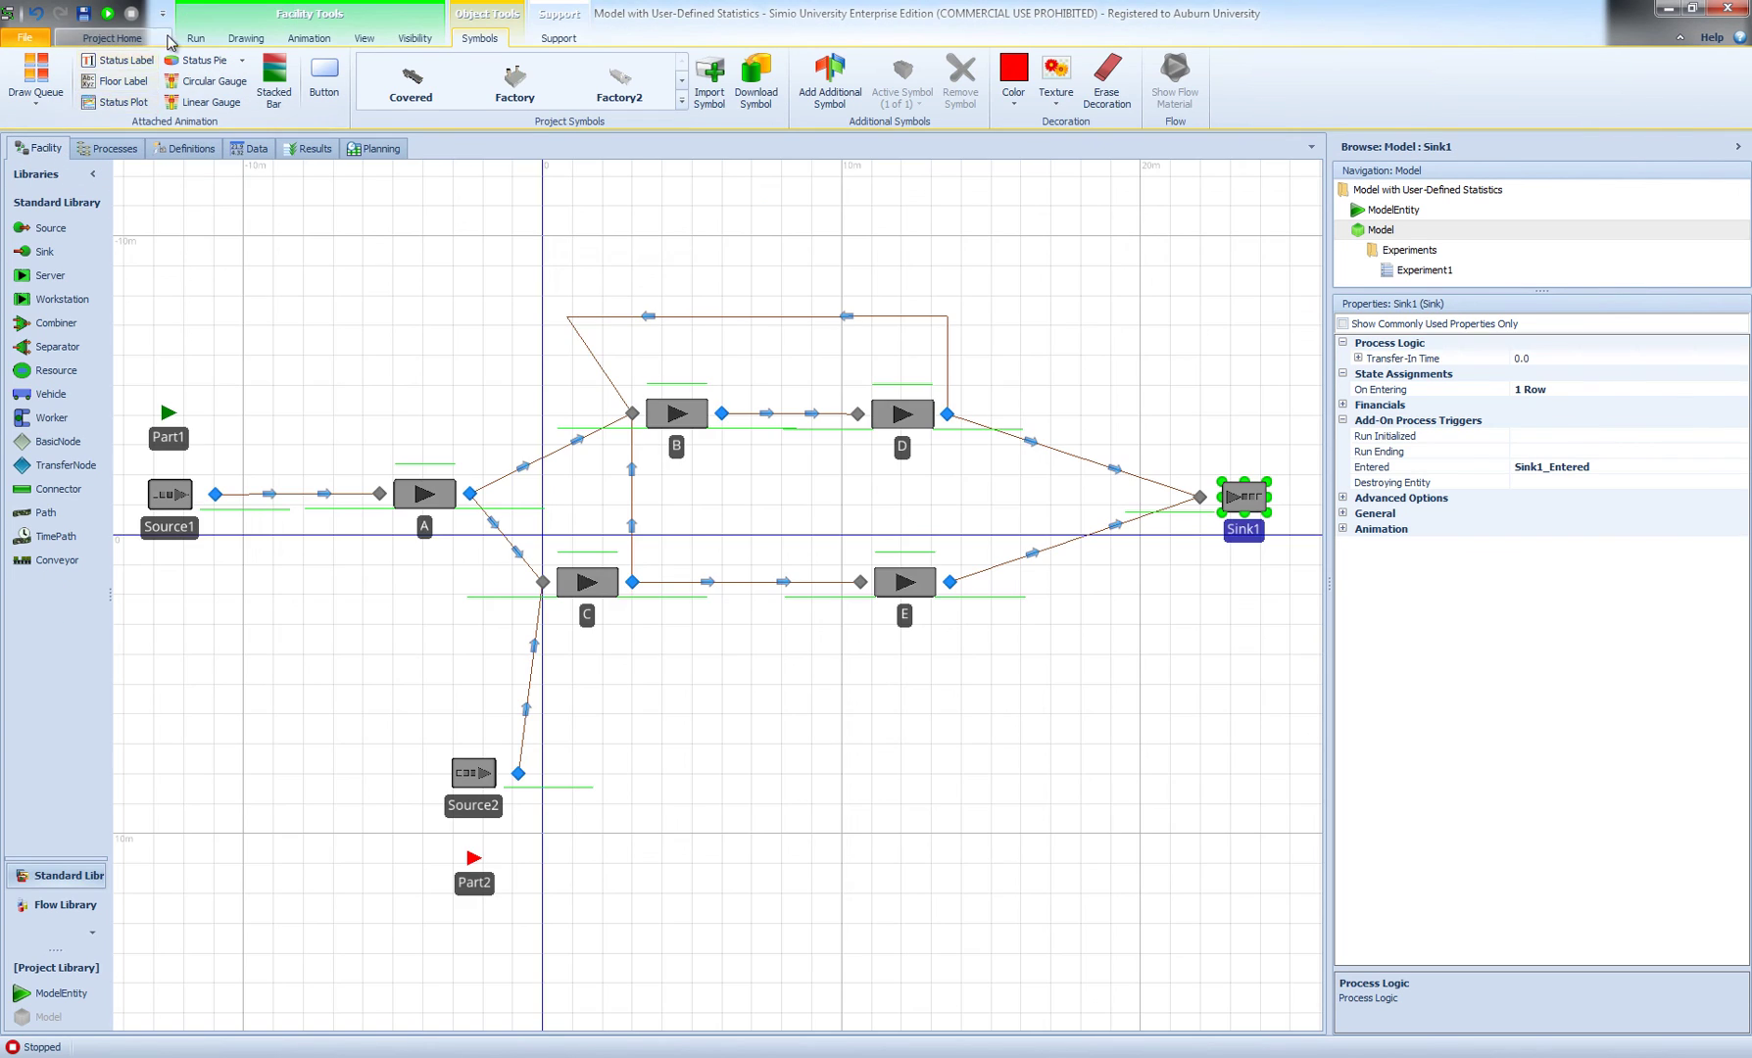
left_click(196, 37)
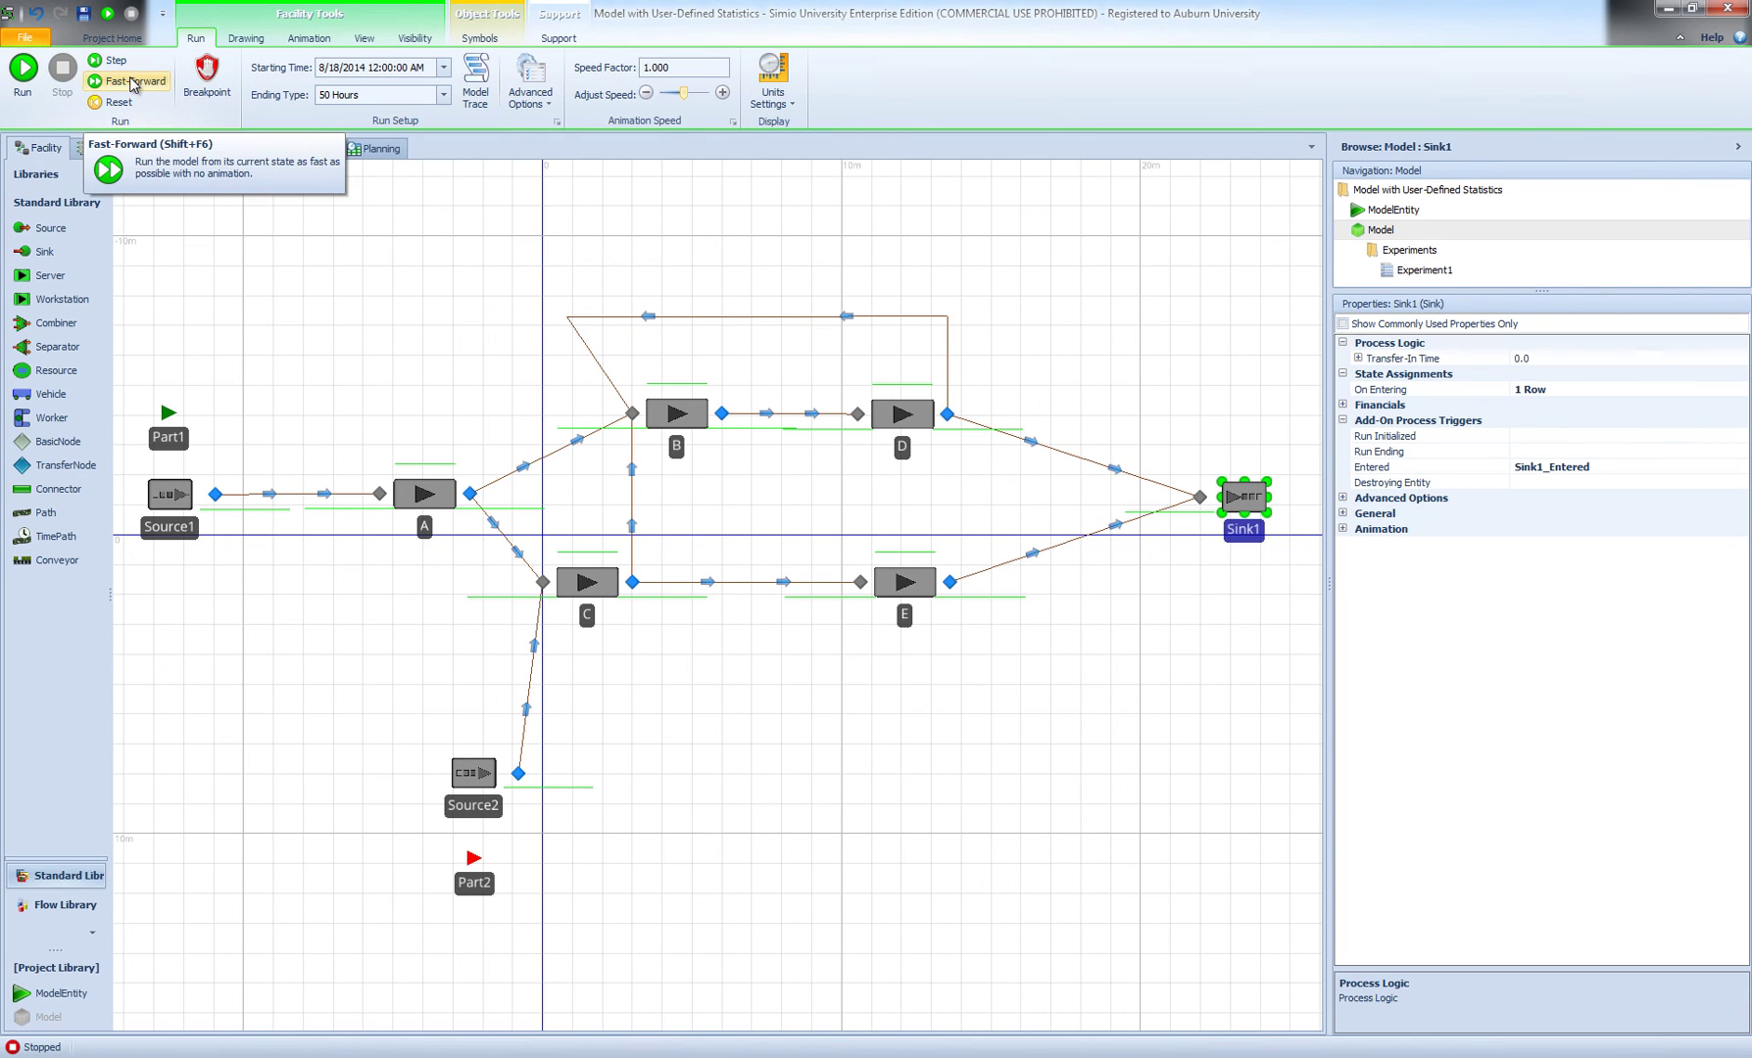
left_click(108, 81)
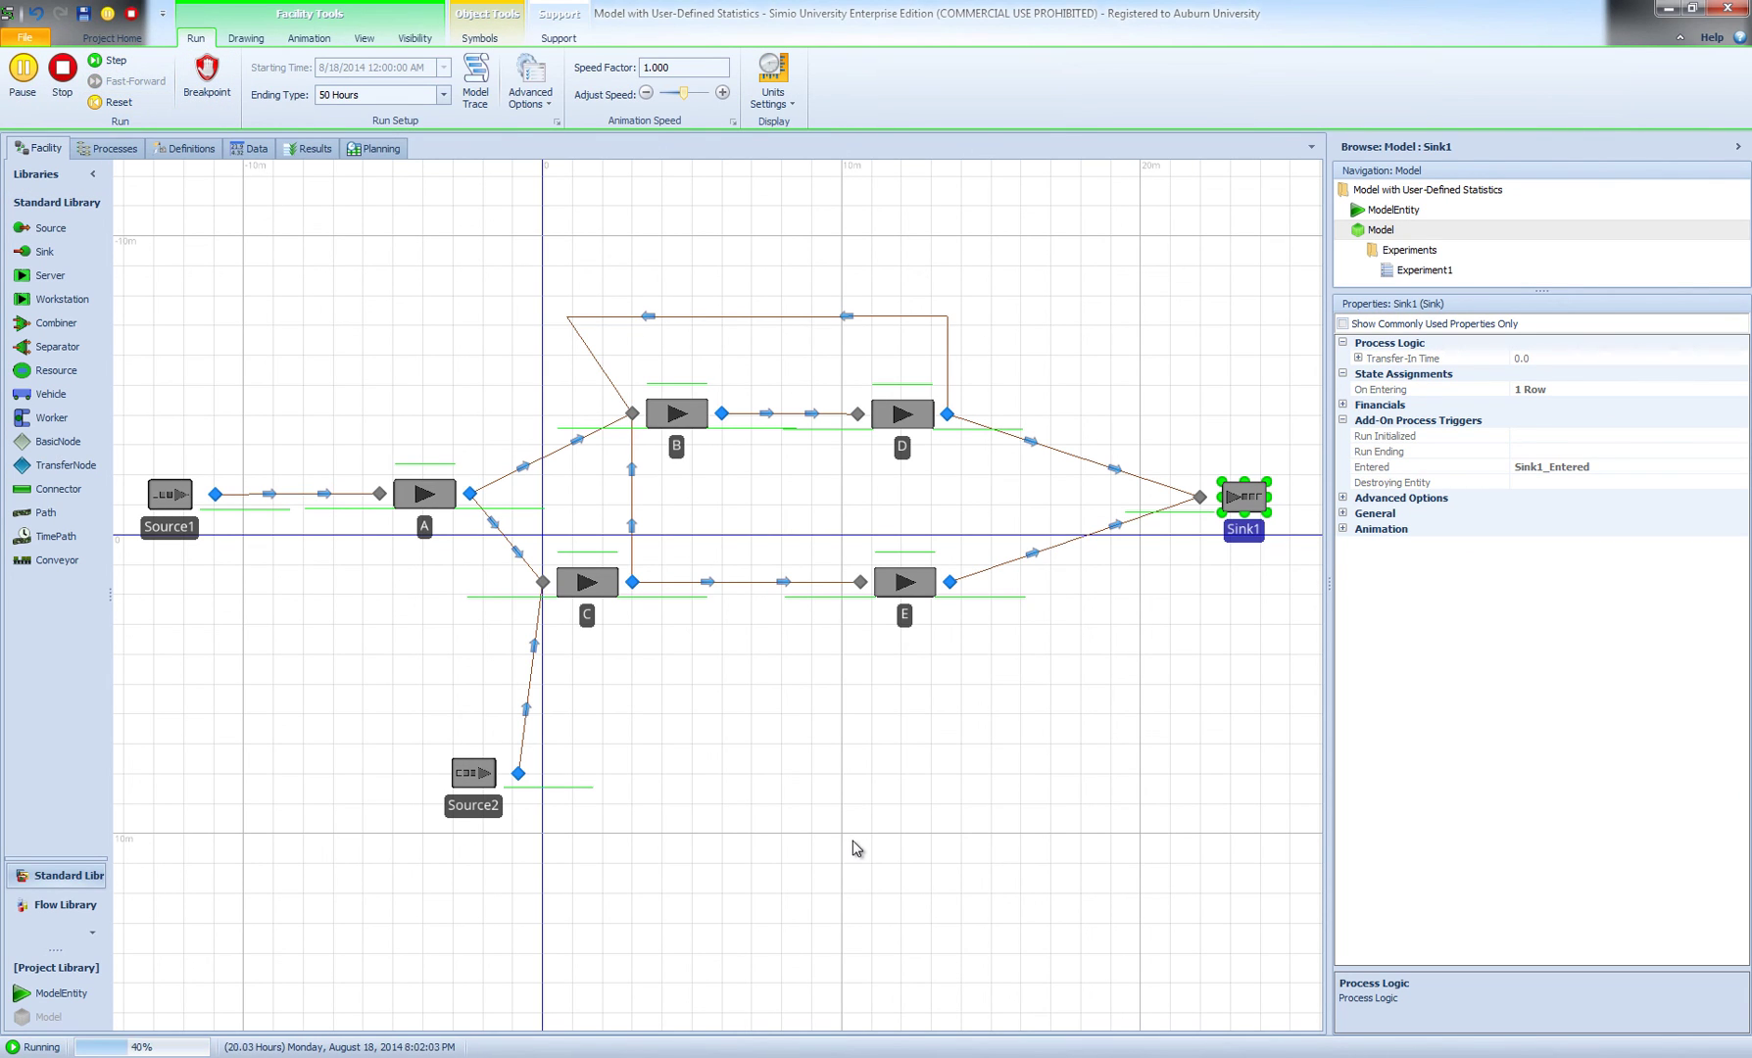
left_click(307, 148)
left_click(334, 433)
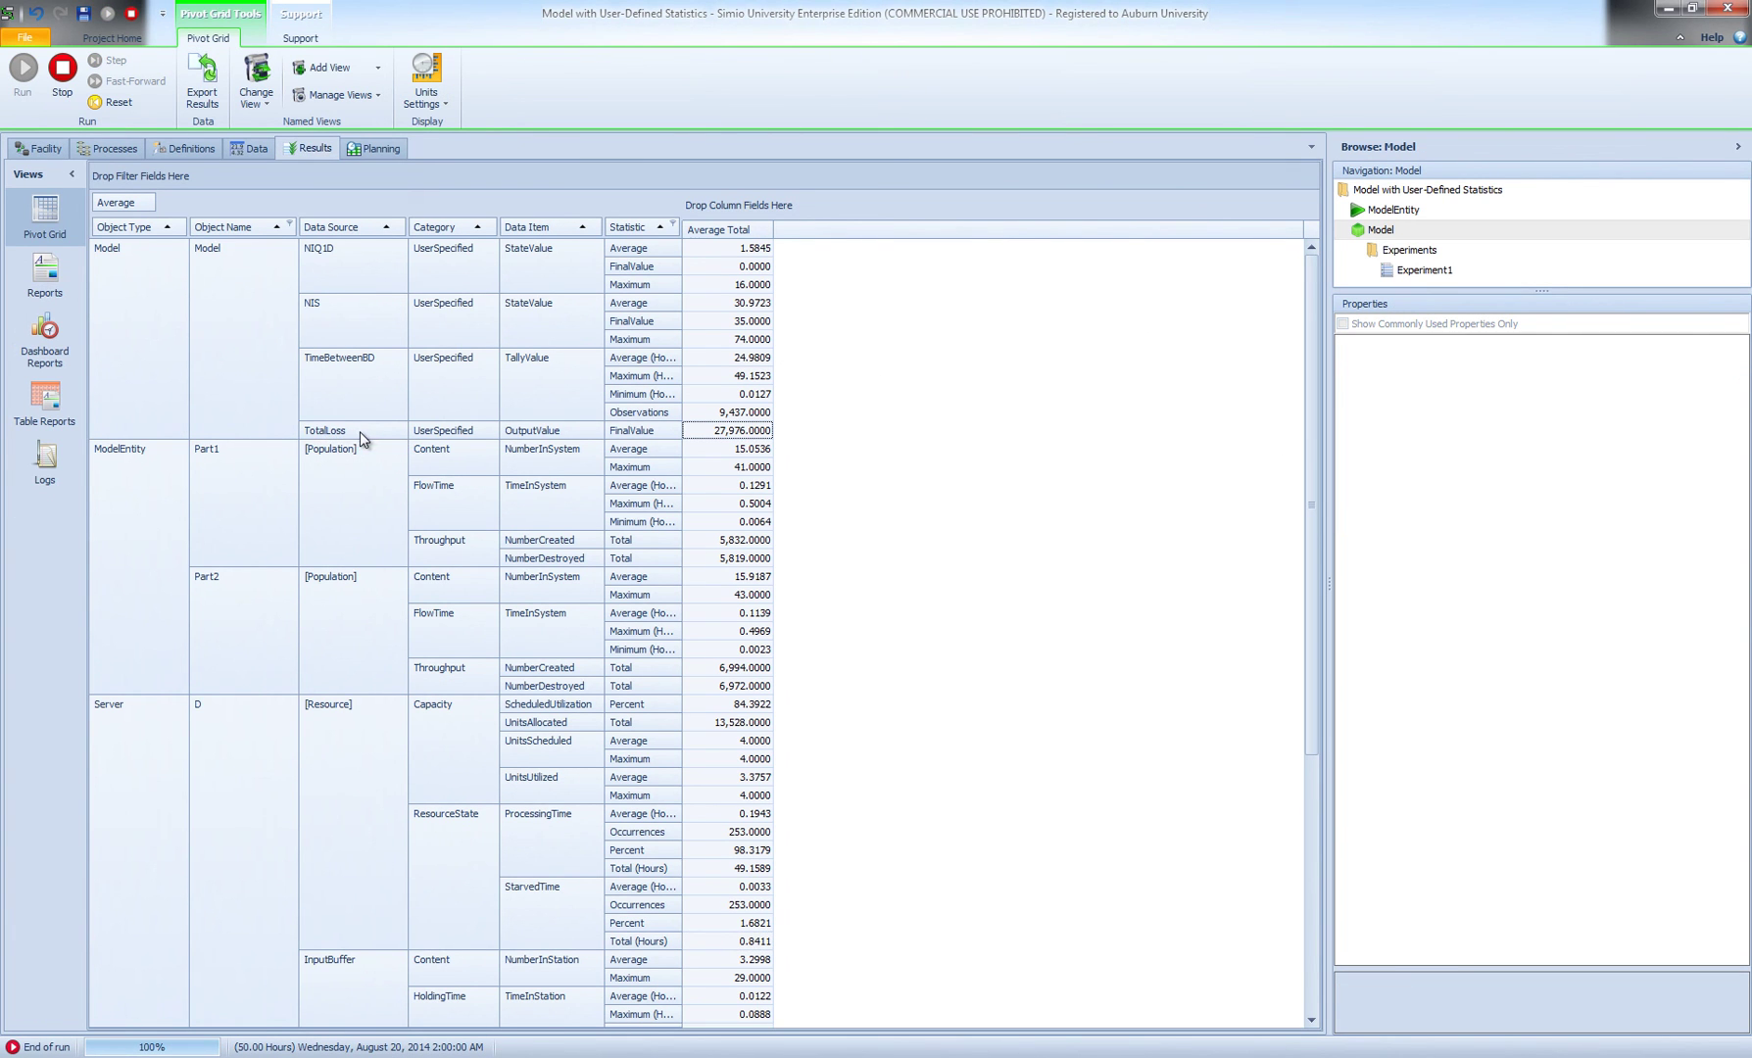